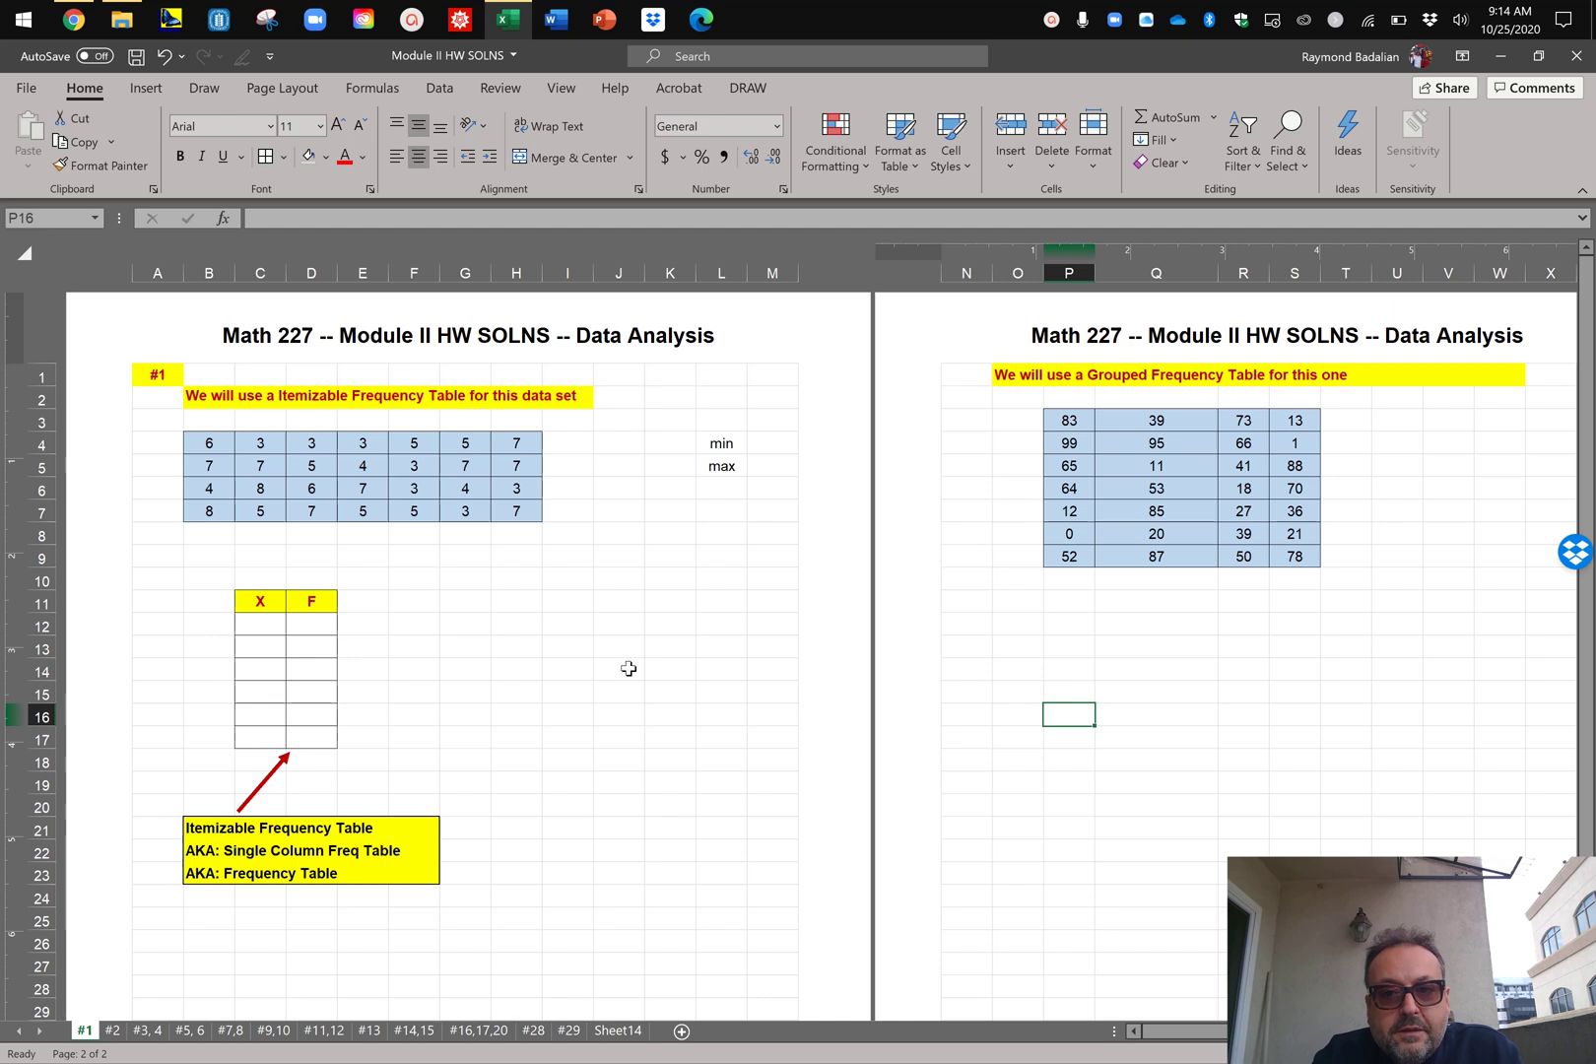
Step: Enter =MIN(B4:H7) beside the min label, returning 3
left_click(1209, 540)
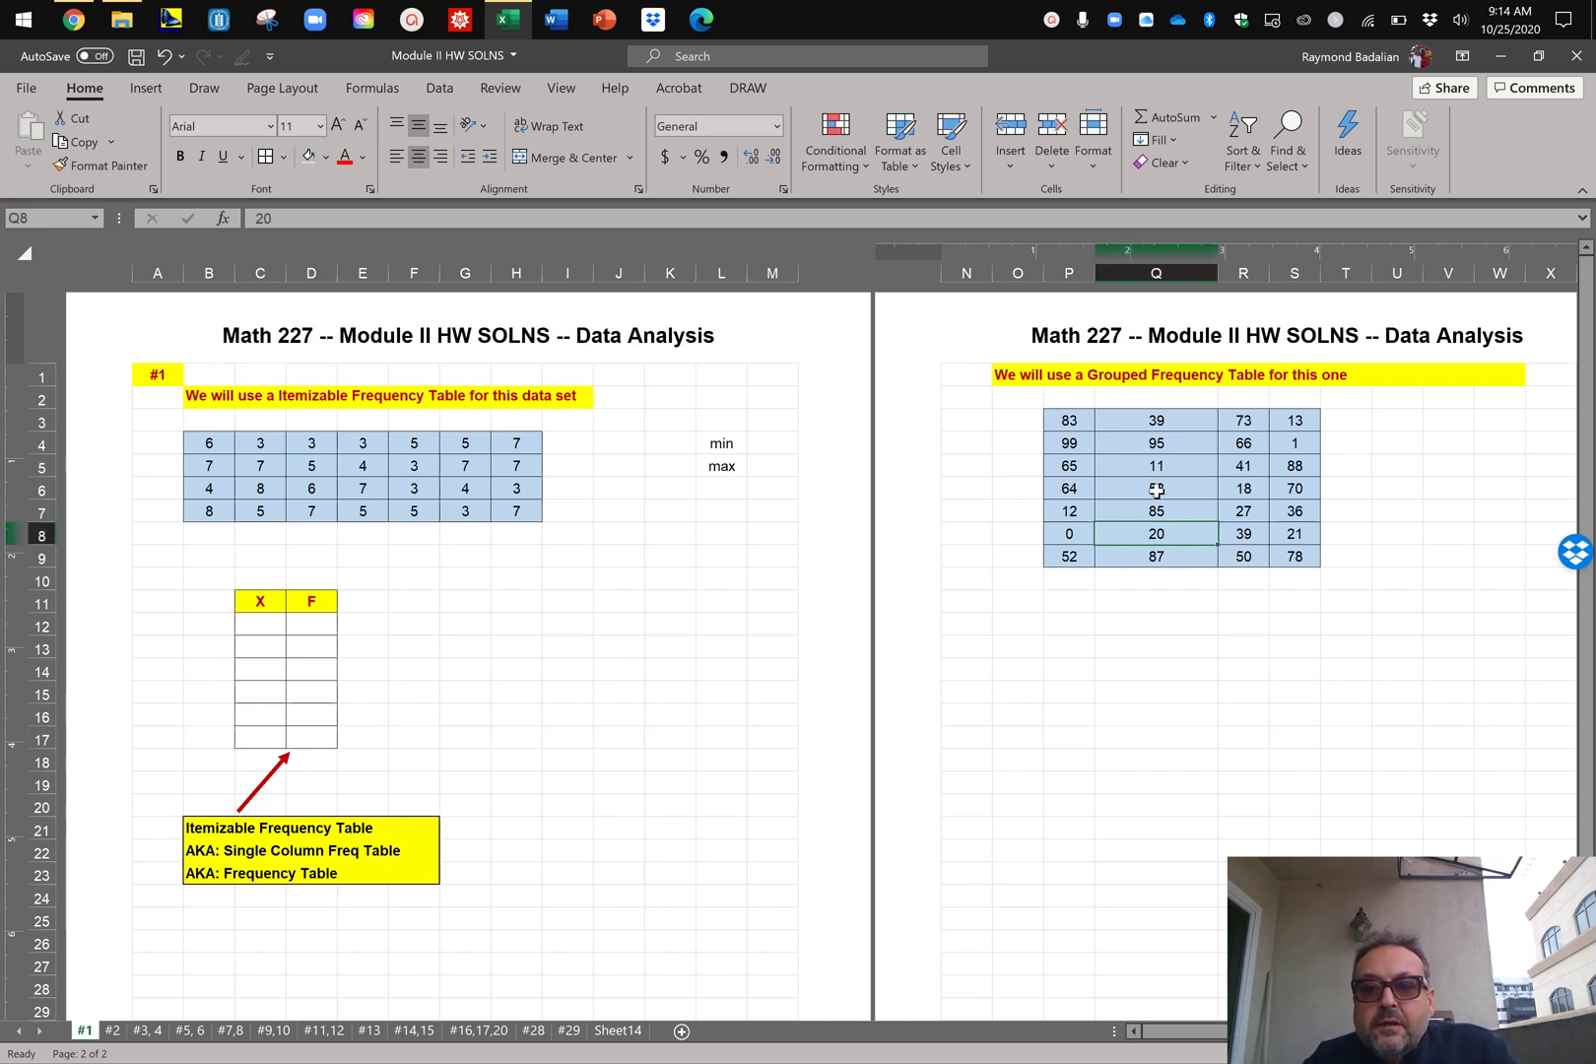
left_click_drag(1074, 420, 1268, 548)
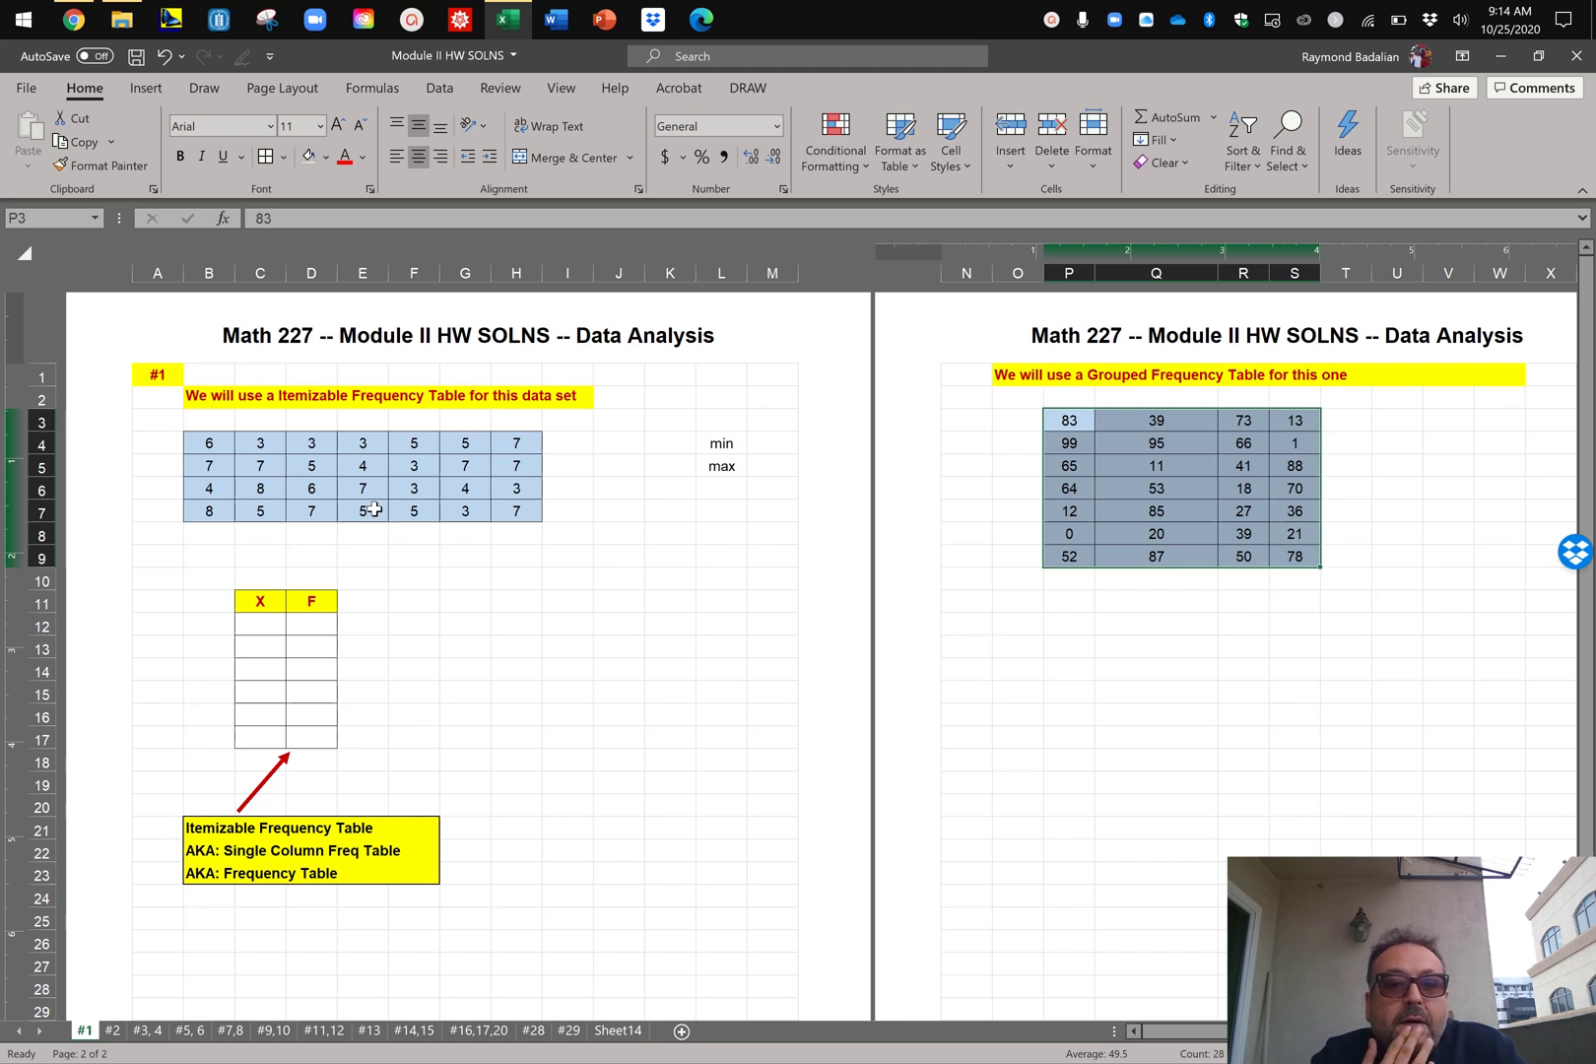
left_click(776, 445)
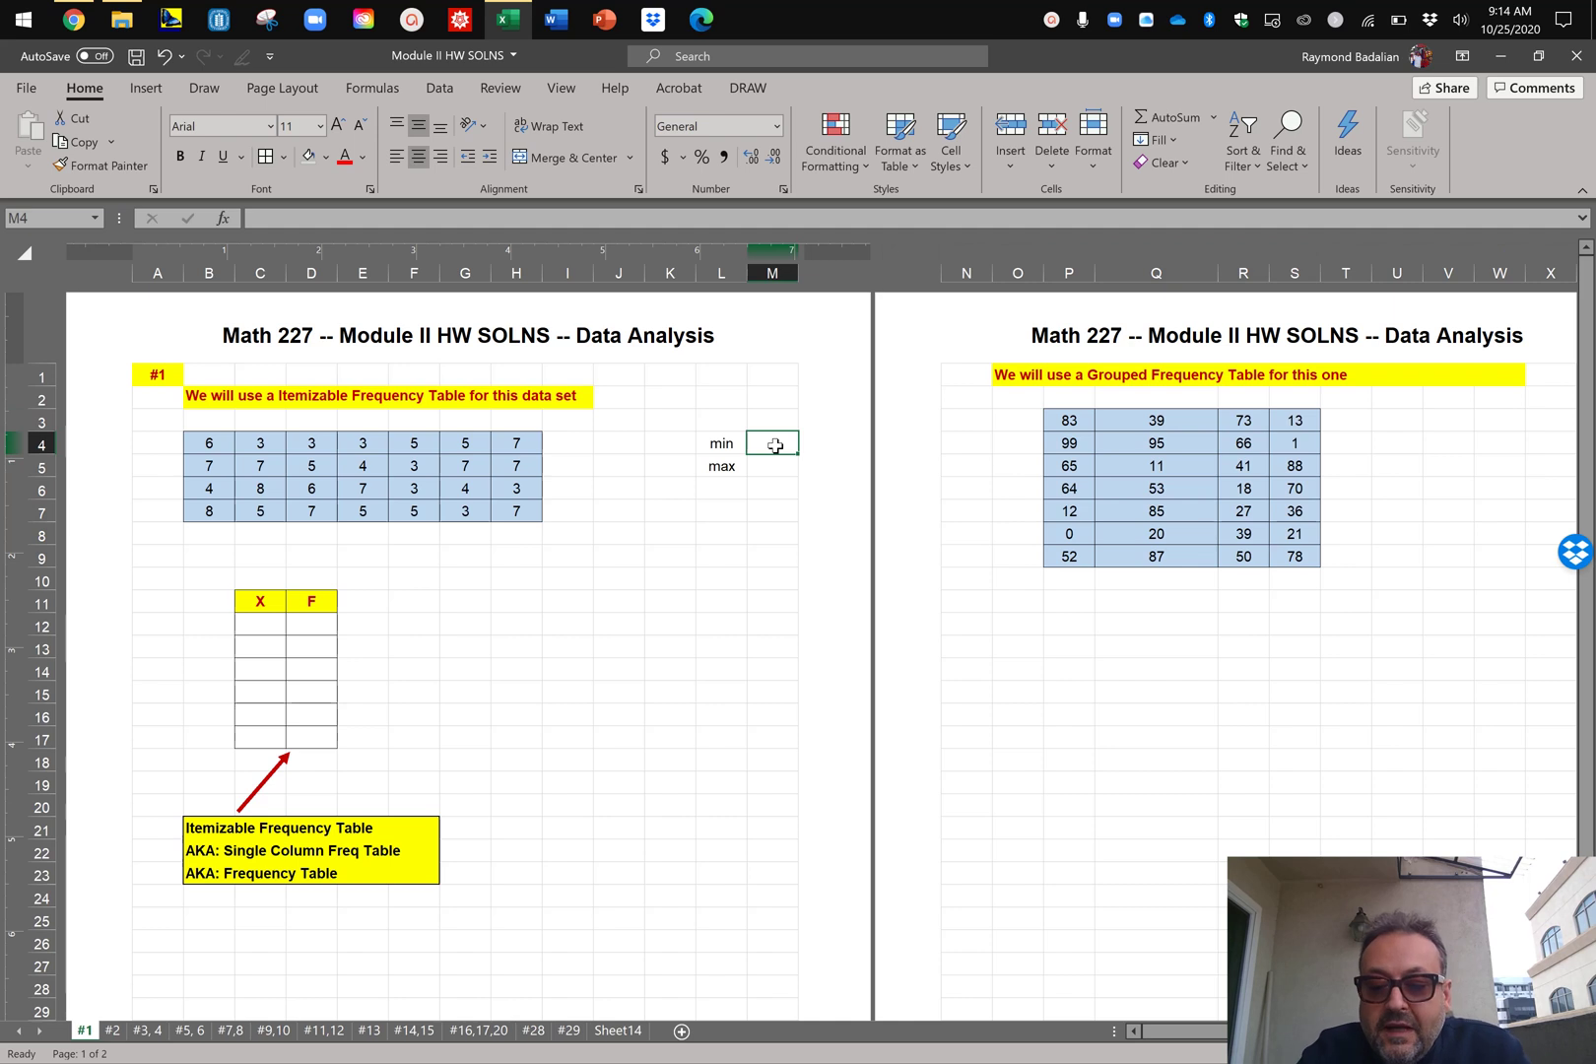
type("=min(")
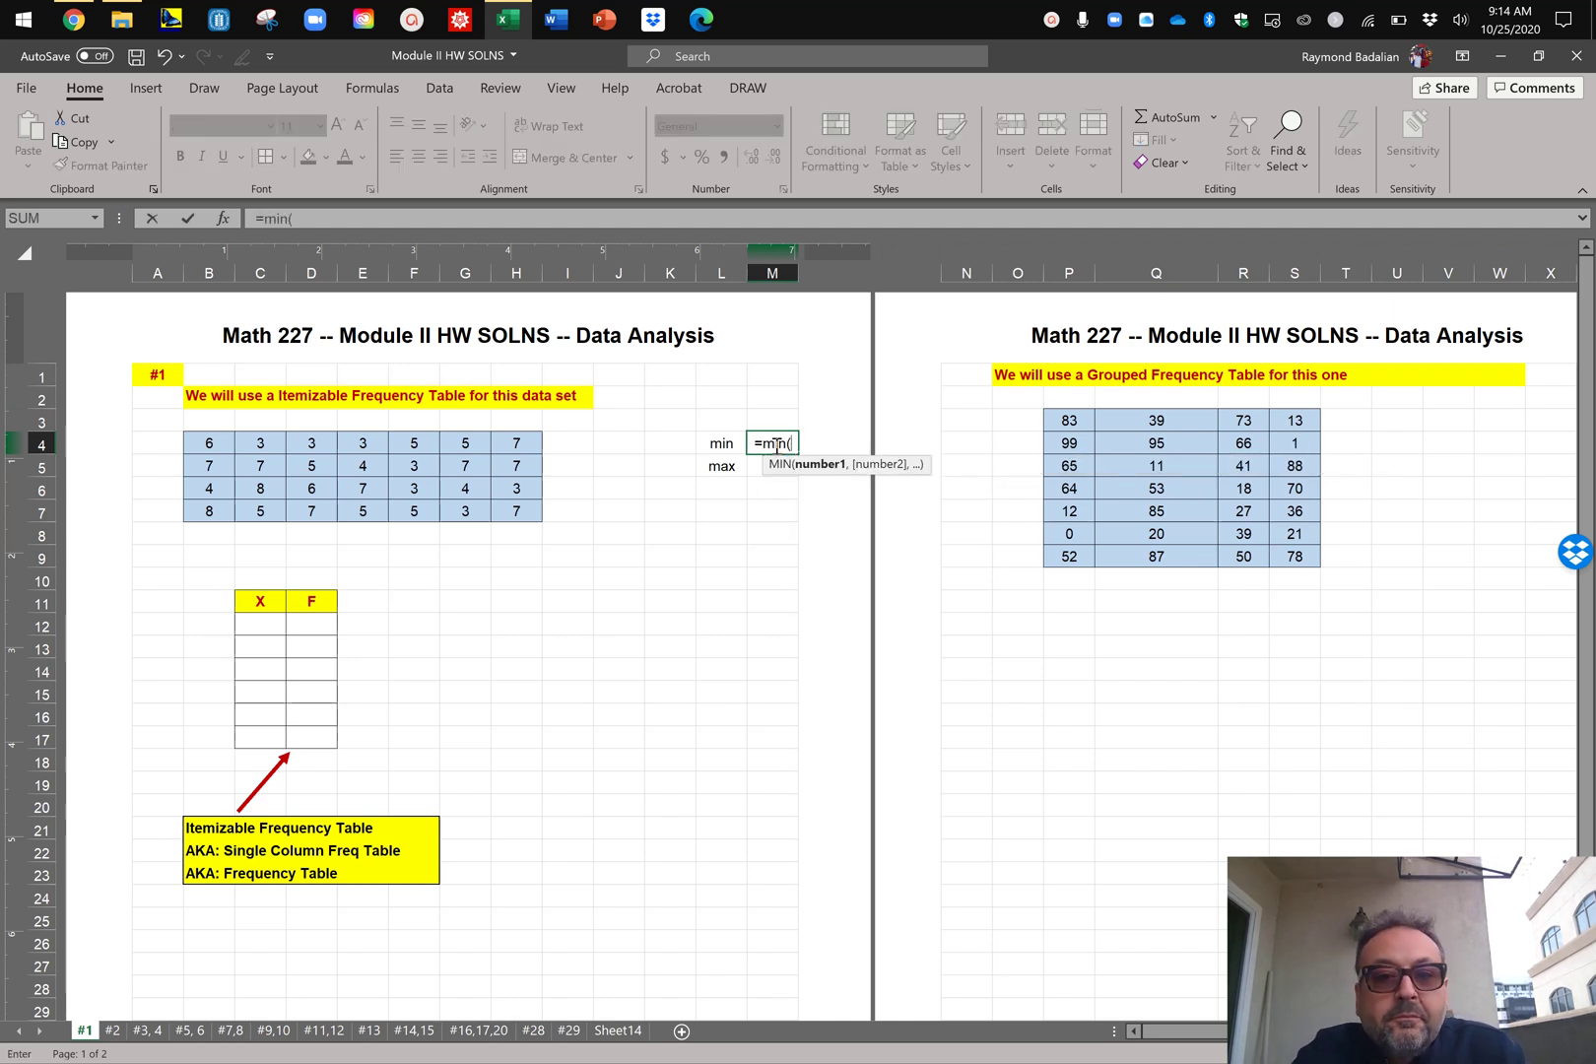
left_click_drag(207, 437, 520, 506)
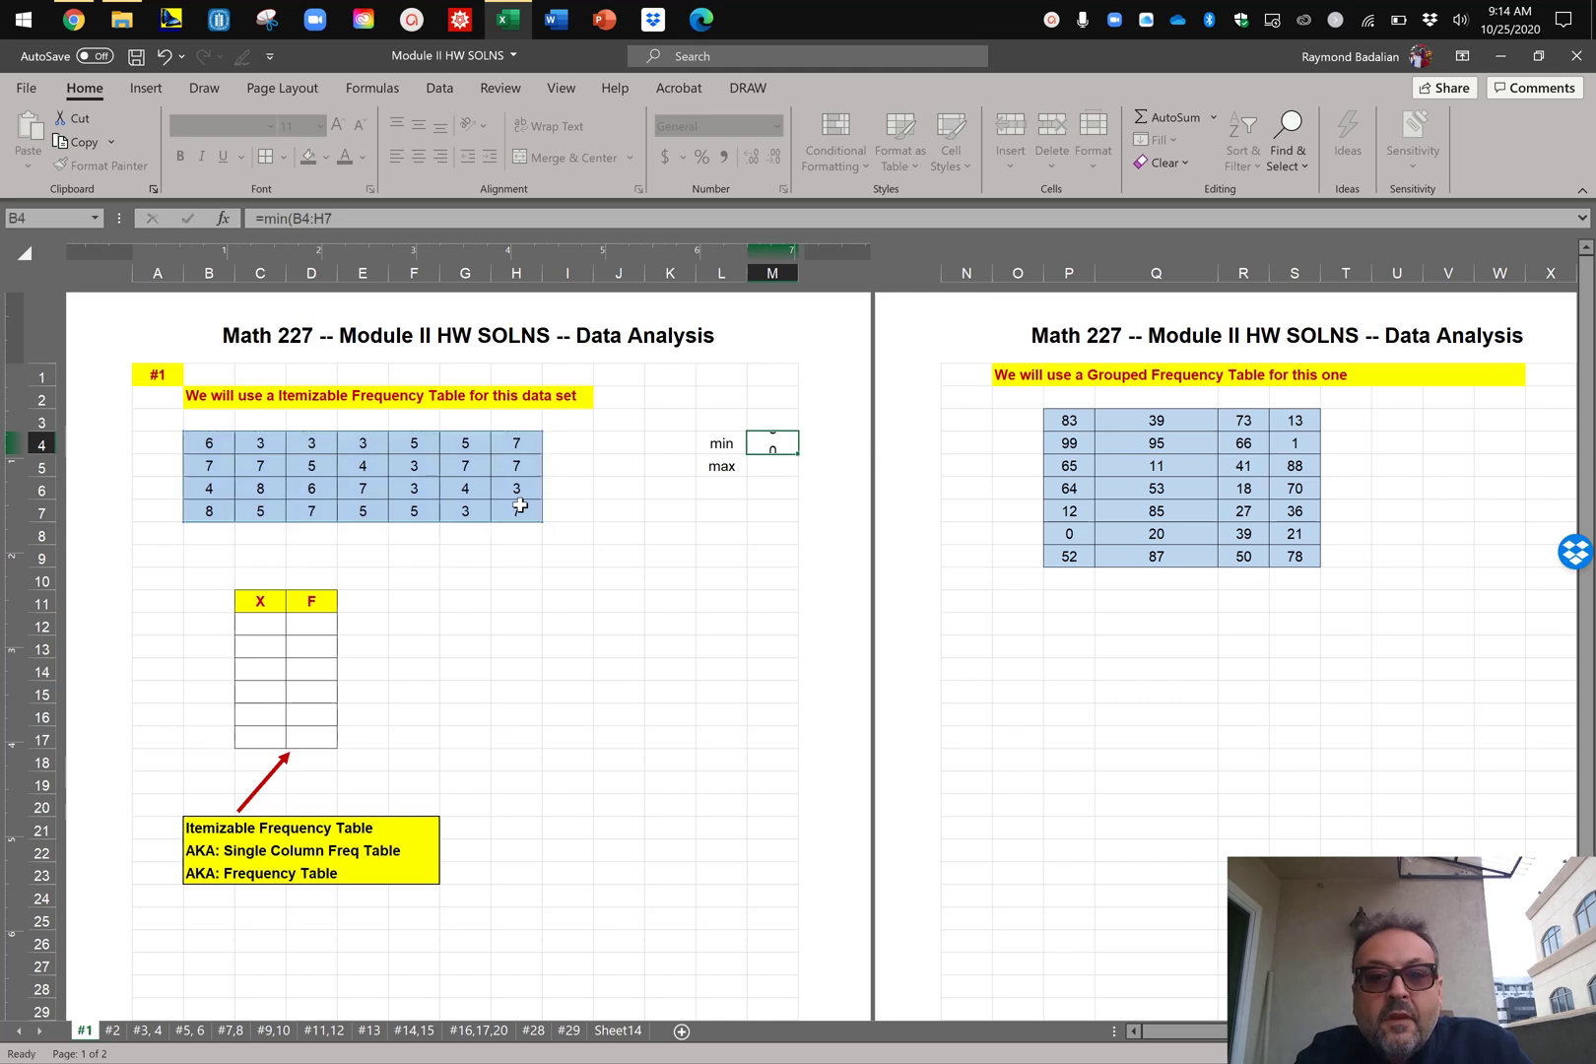
key("Return")
Step: Enter =MAX(B4:H7) beside the max label, returning 8
type("=max(")
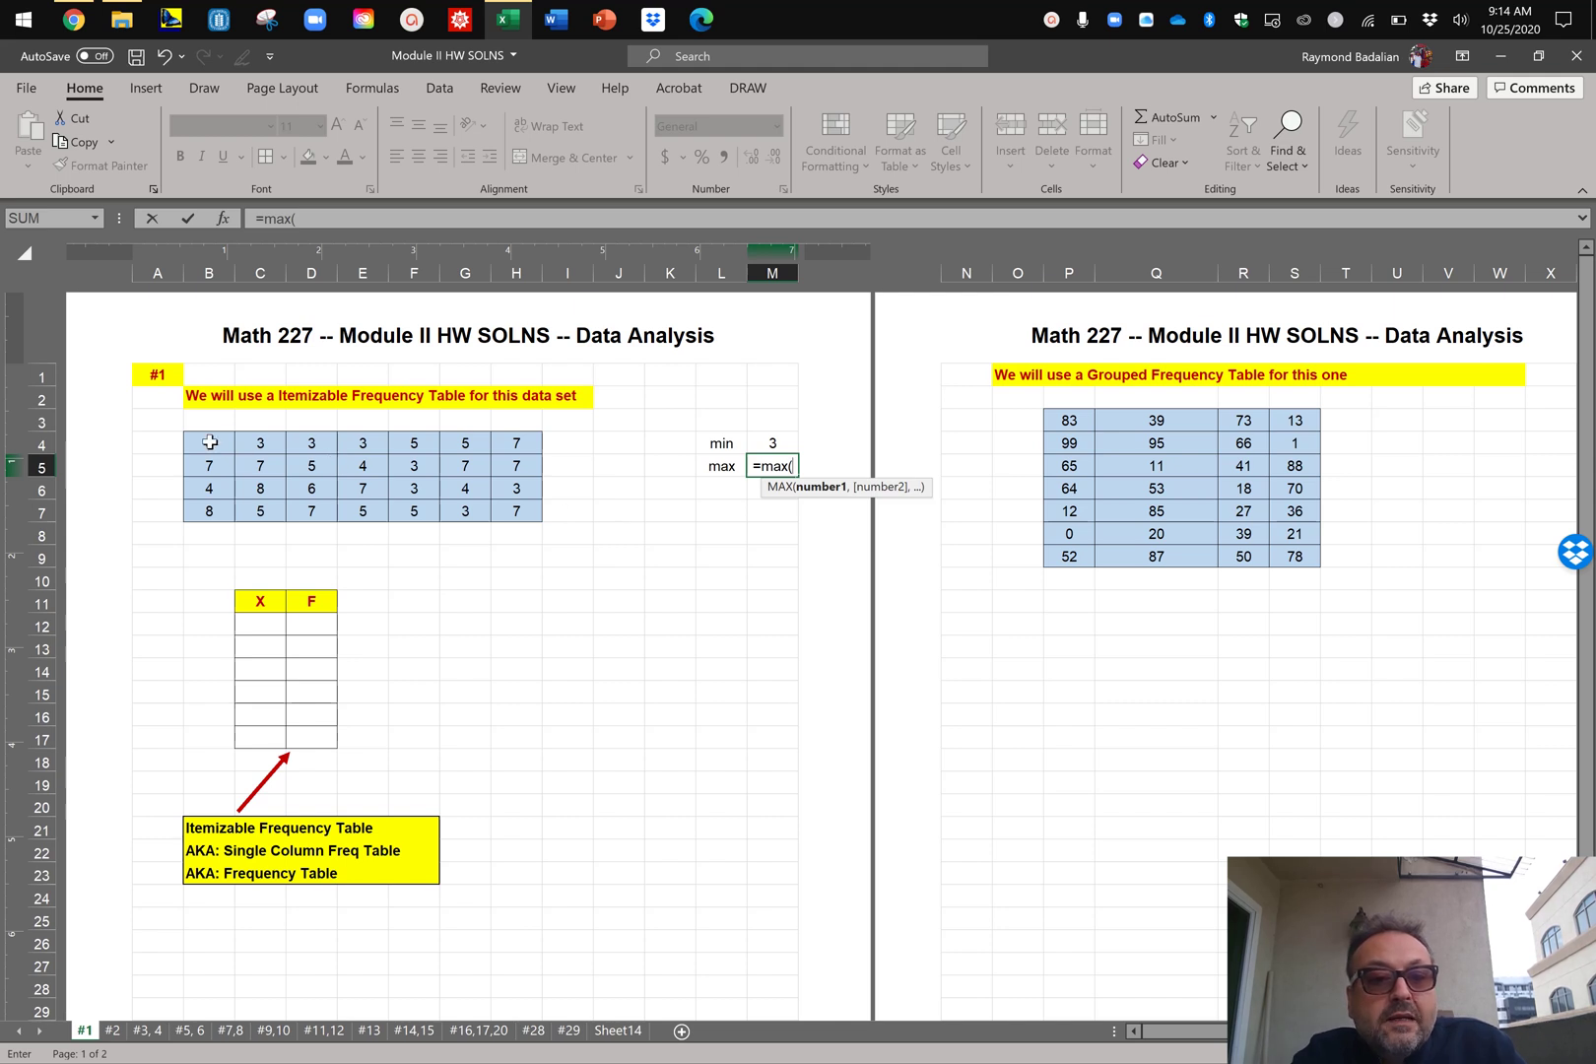
left_click_drag(209, 442, 527, 505)
key("Return")
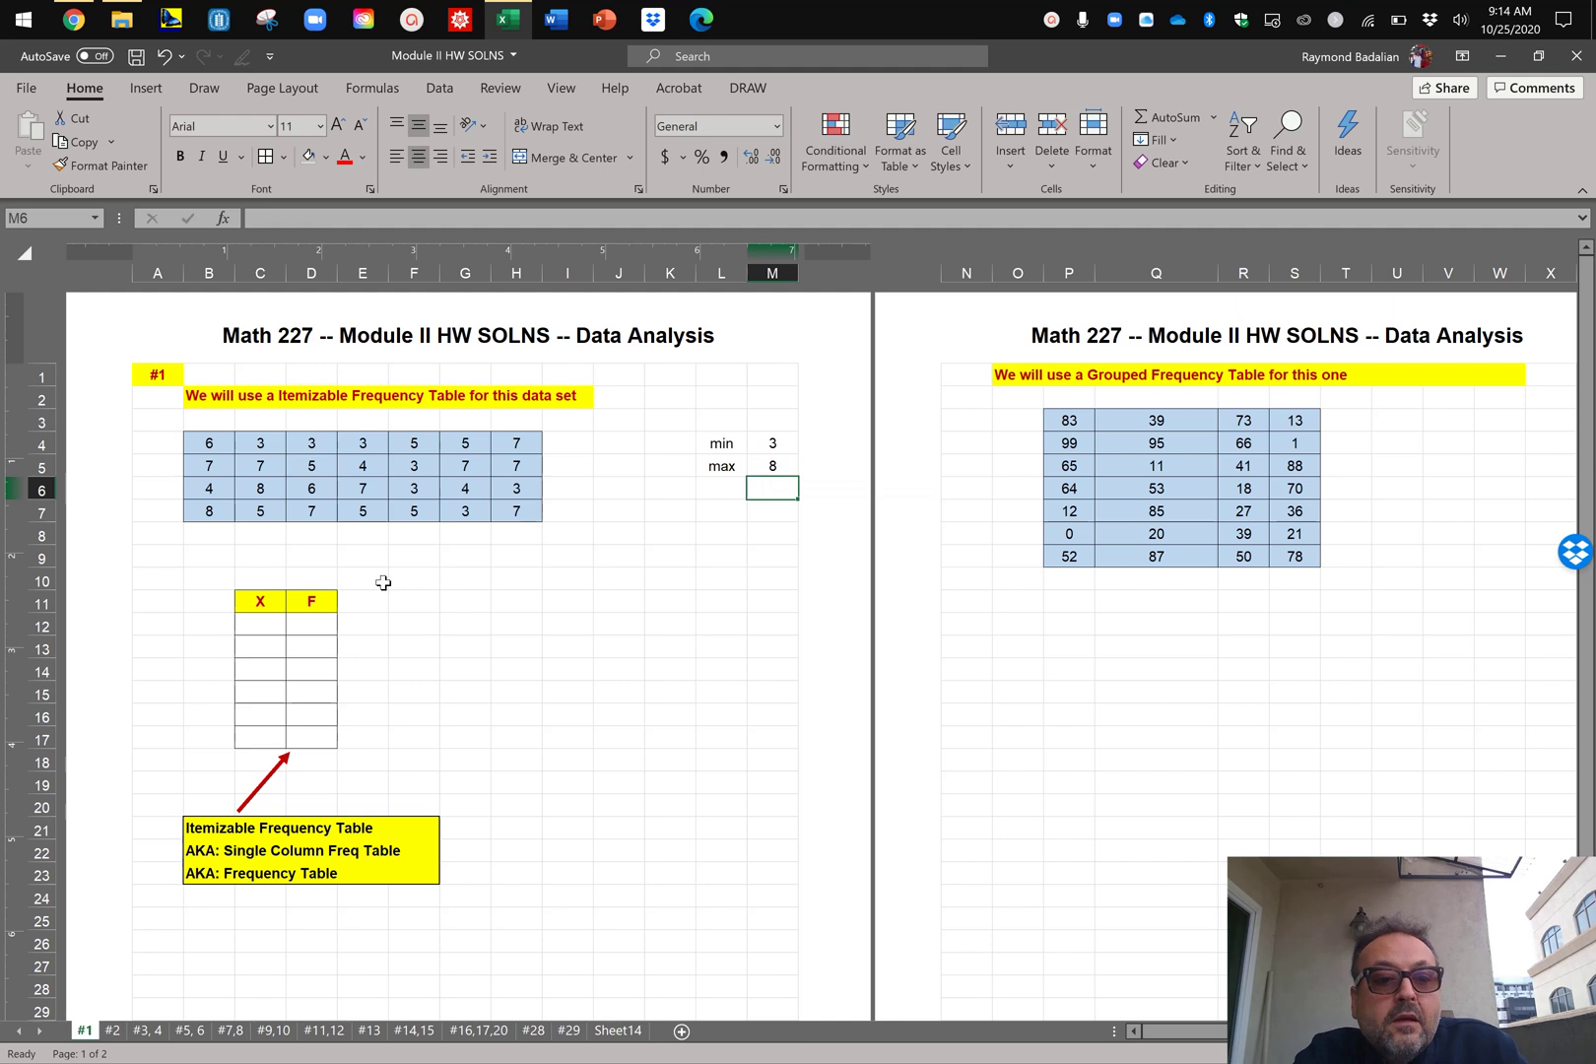
left_click(260, 622)
Step: Fill the X column with the values 3, 4, 5, 6, 7 and 8
type("3")
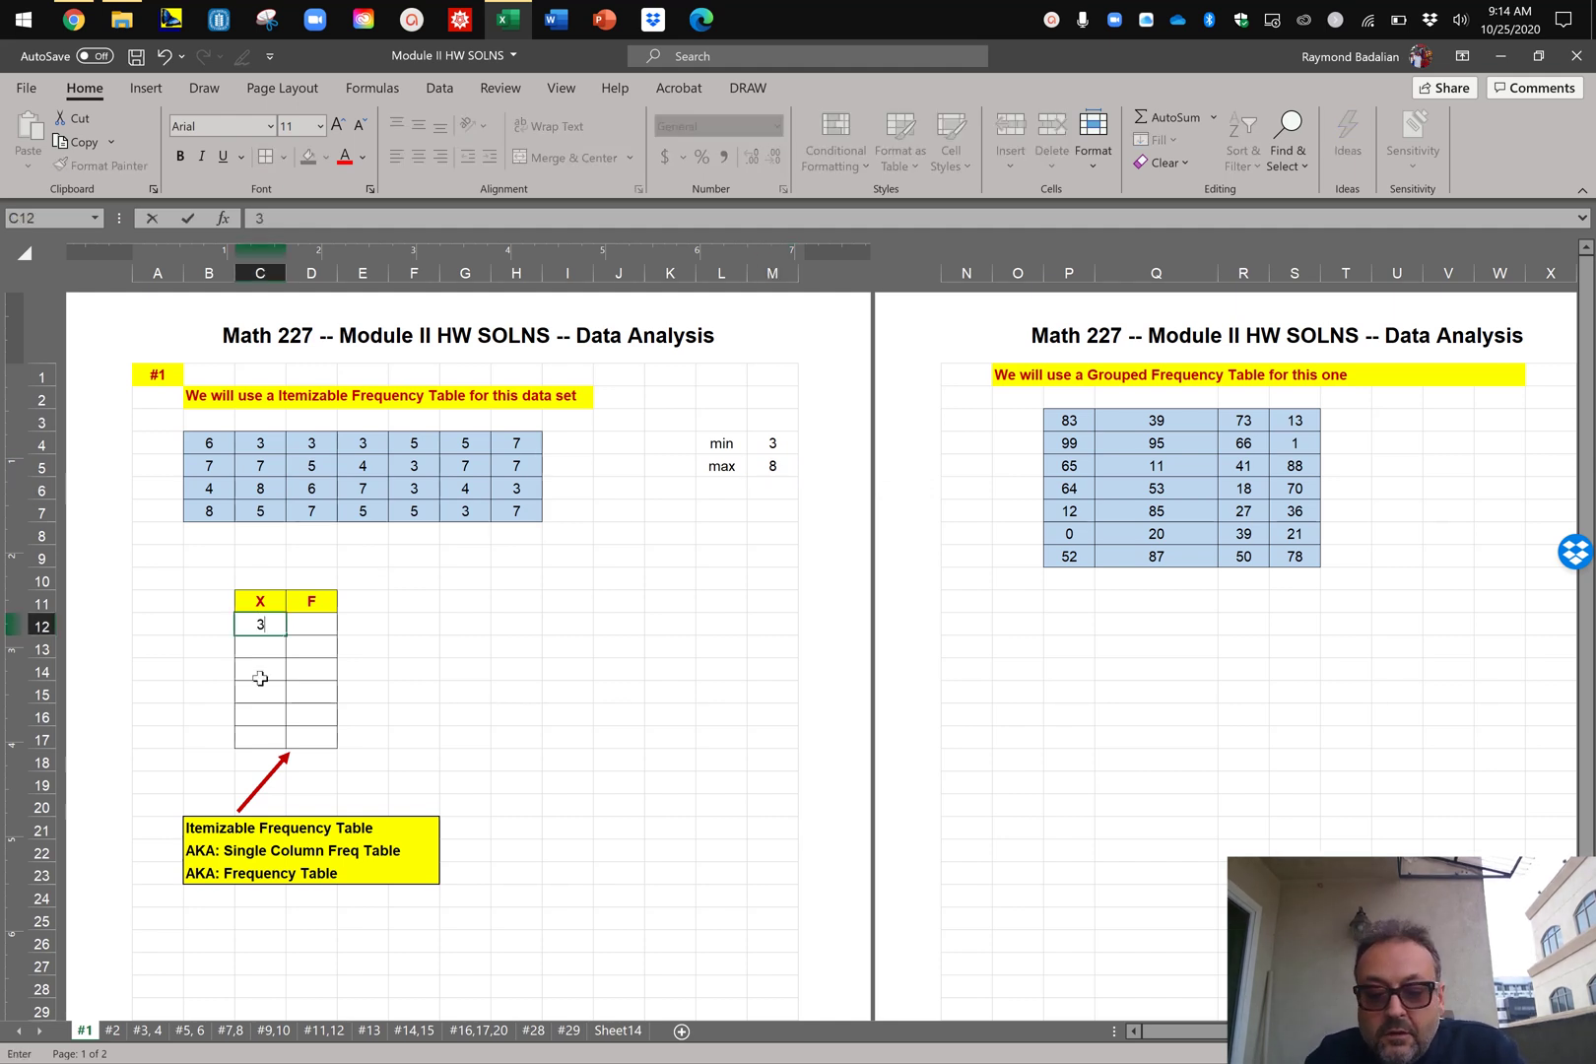
key("Return")
type("4")
key("Return")
type("5")
key("Return")
type("6 7 8")
key("Return")
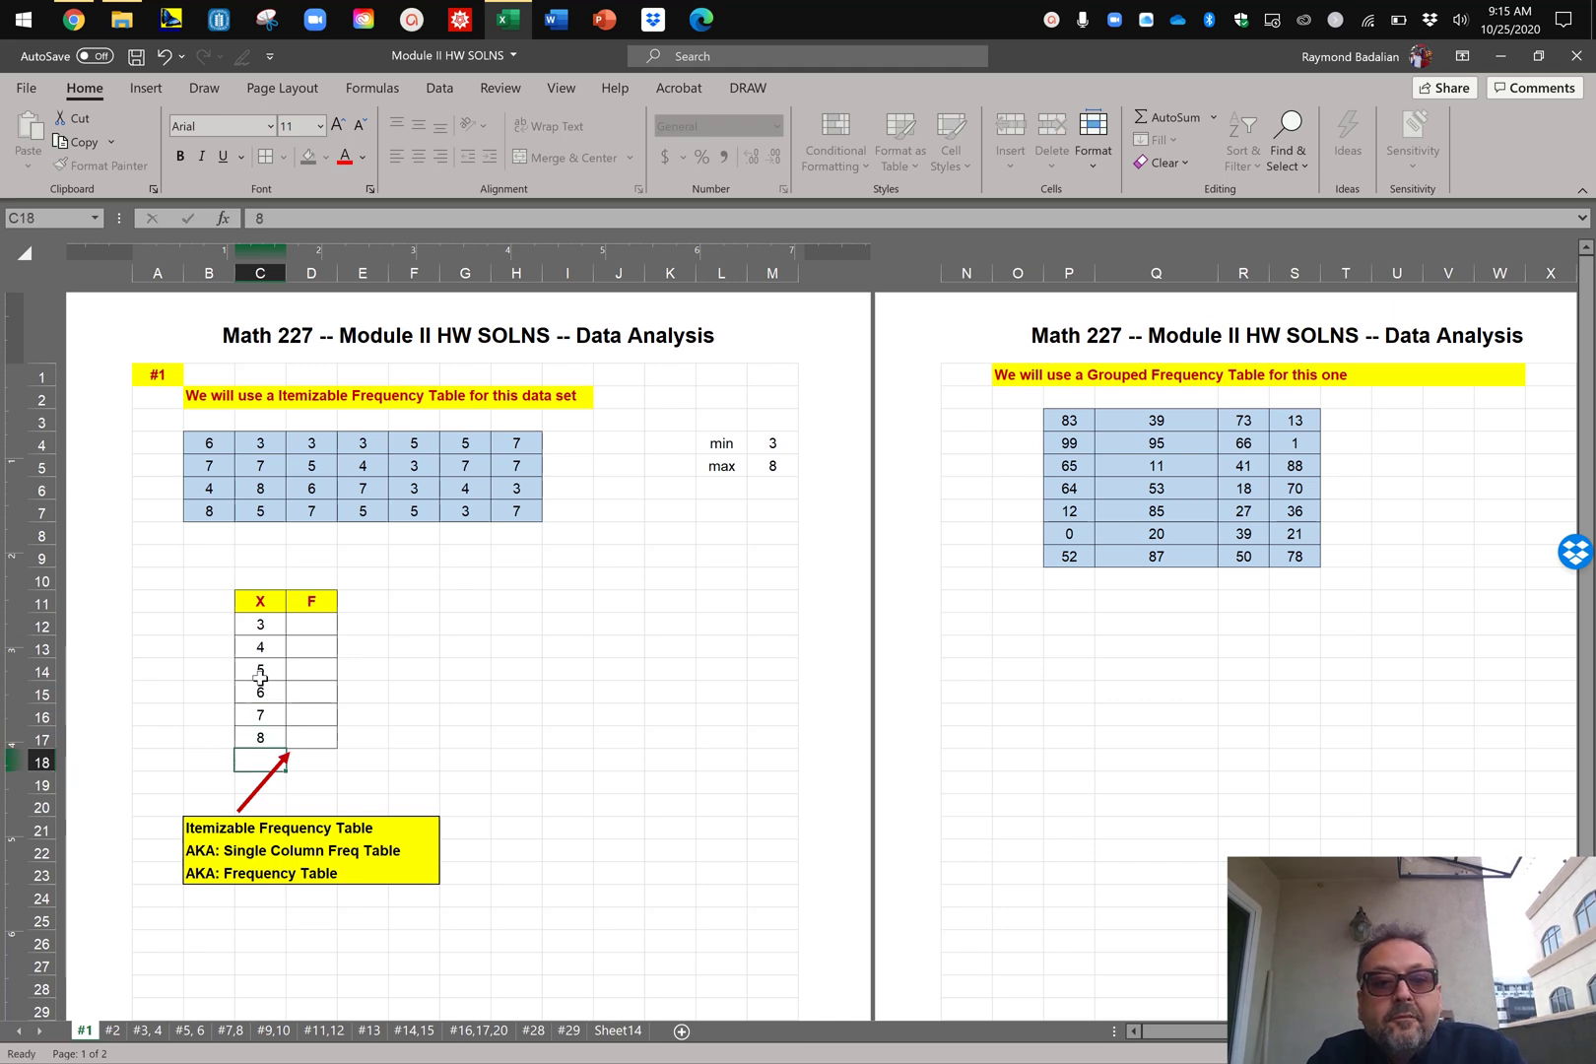
key("Right")
Step: Point out the 3s in the data table that the X = 3 frequency must count
left_click(310, 624)
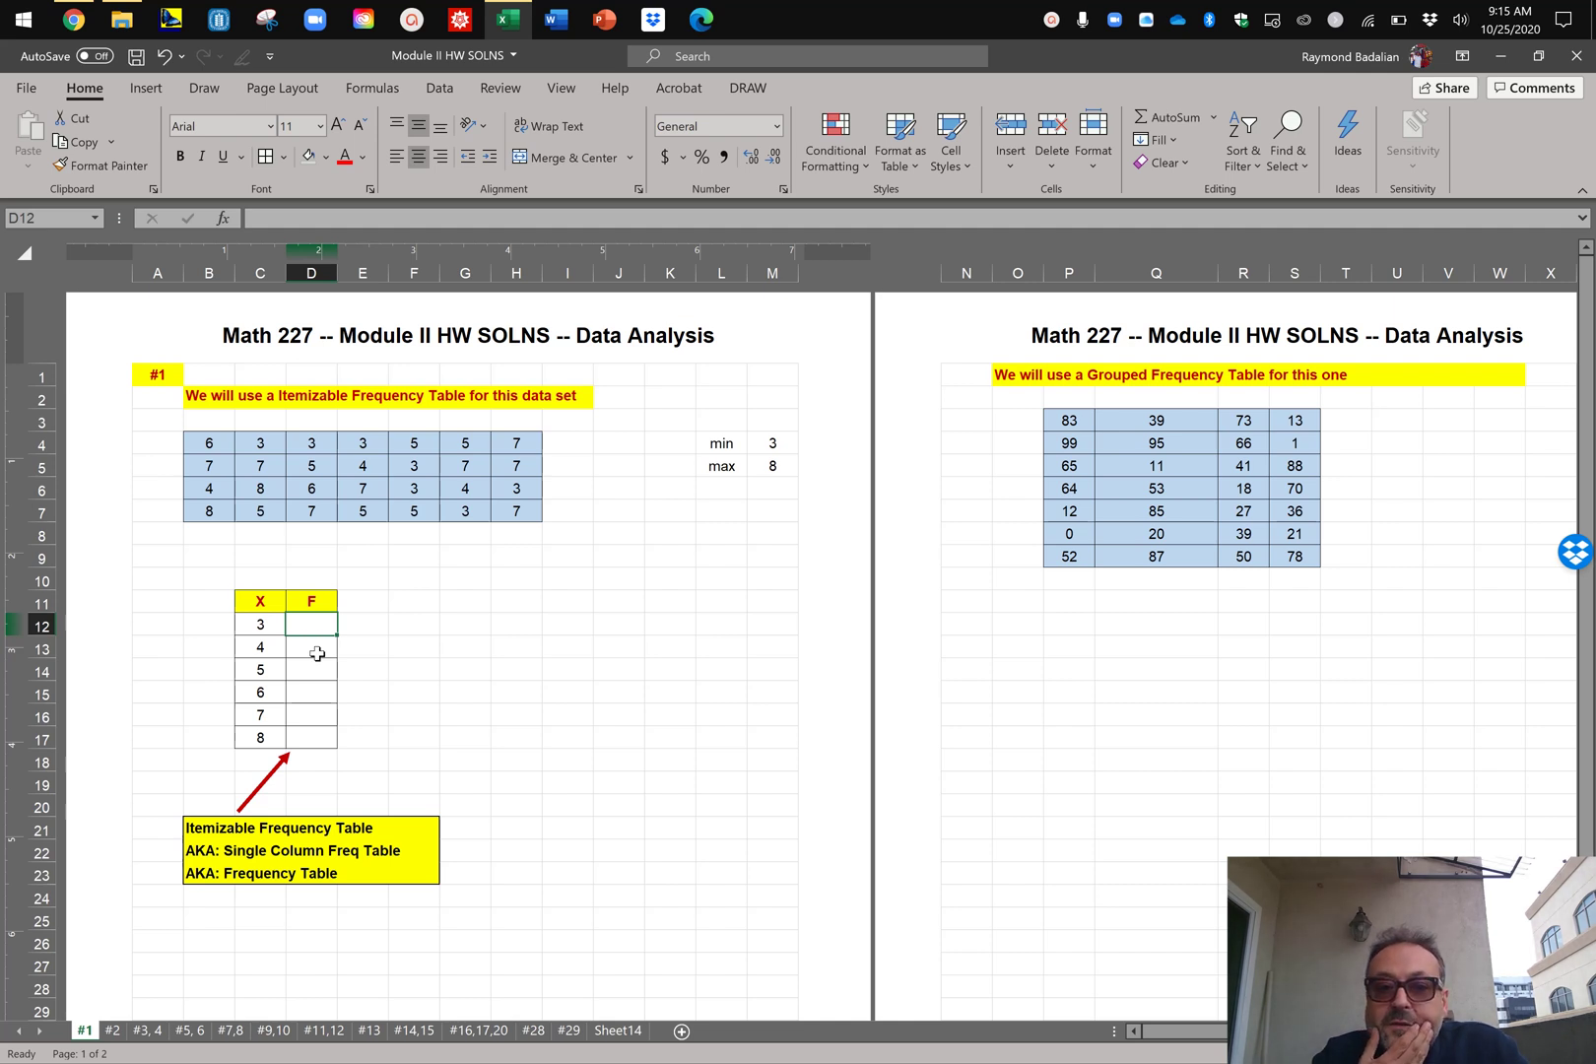
left_click(269, 446)
left_click(319, 448)
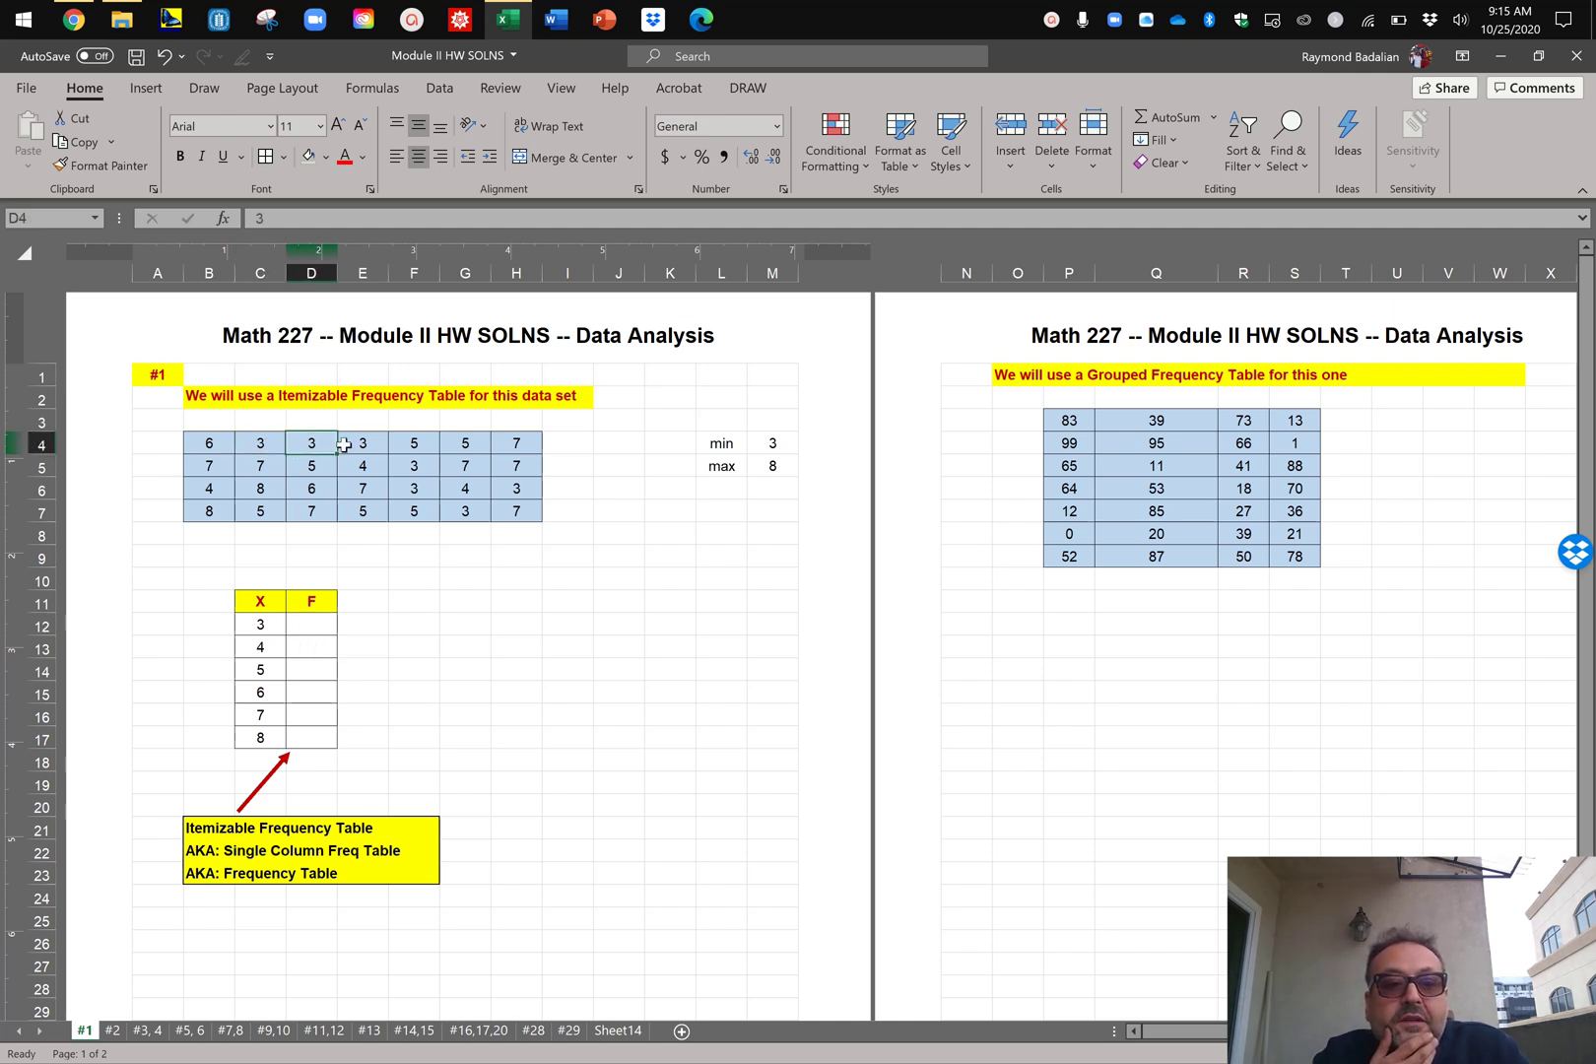
left_click(370, 443)
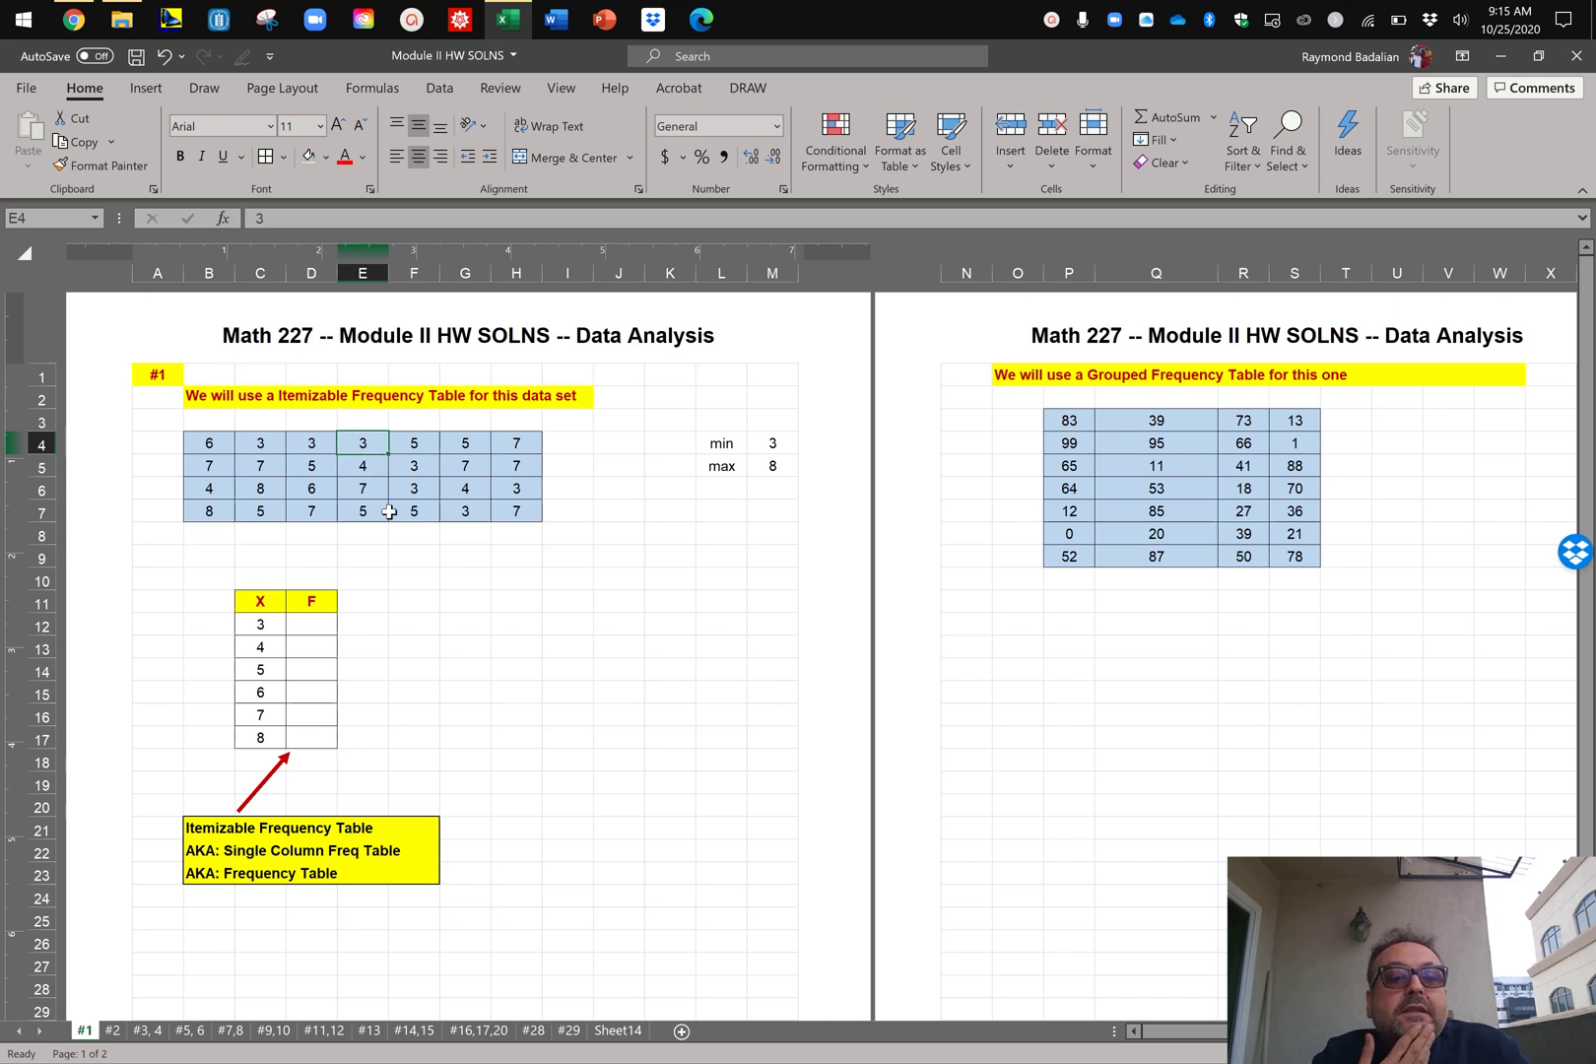
Step: Enter a COUNTIF over B4:H7 in D12 counting the 3s, giving 7
left_click(318, 623)
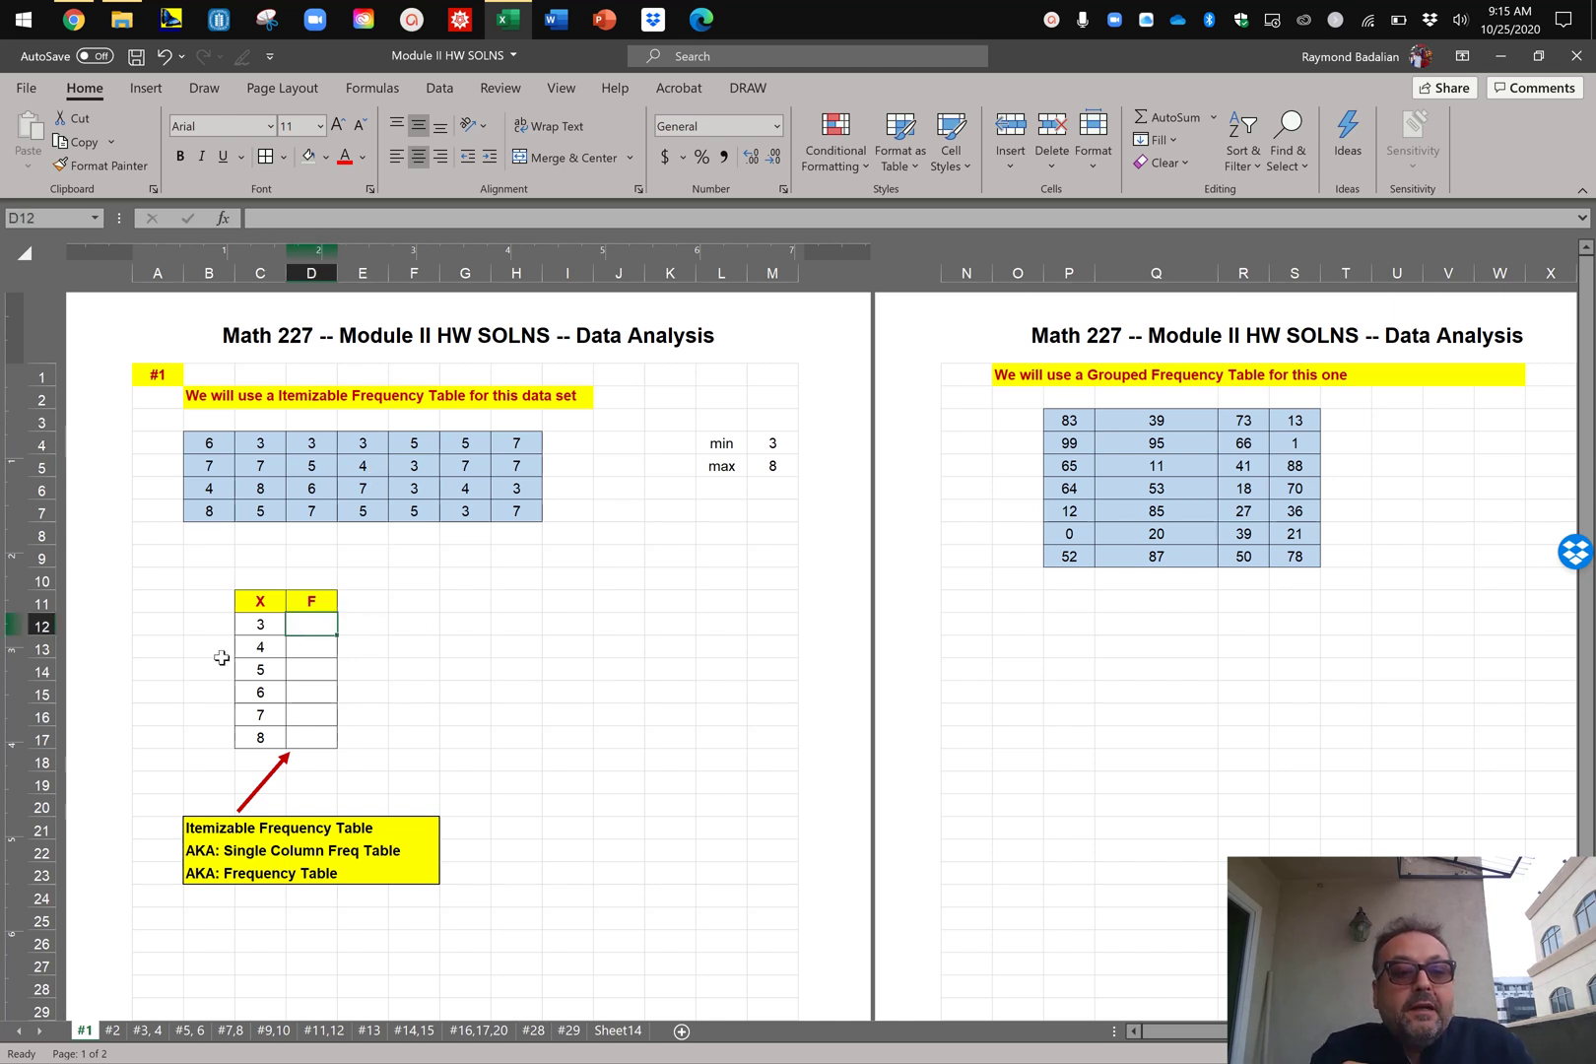
type("=c")
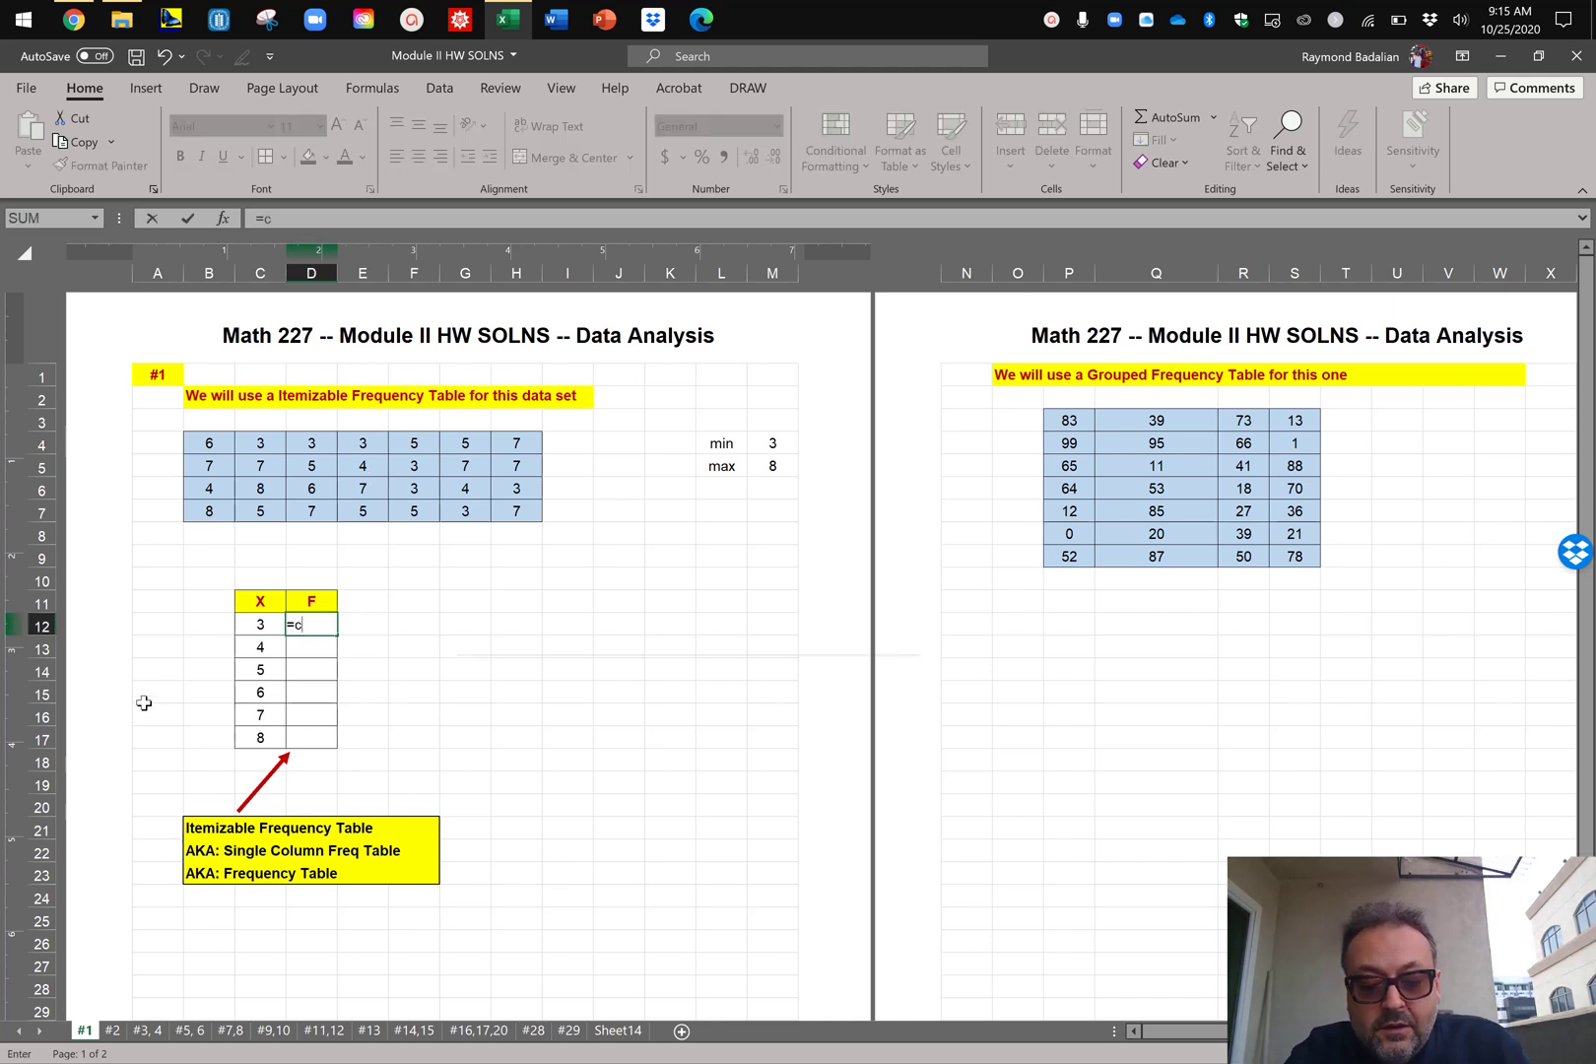
type("ountif")
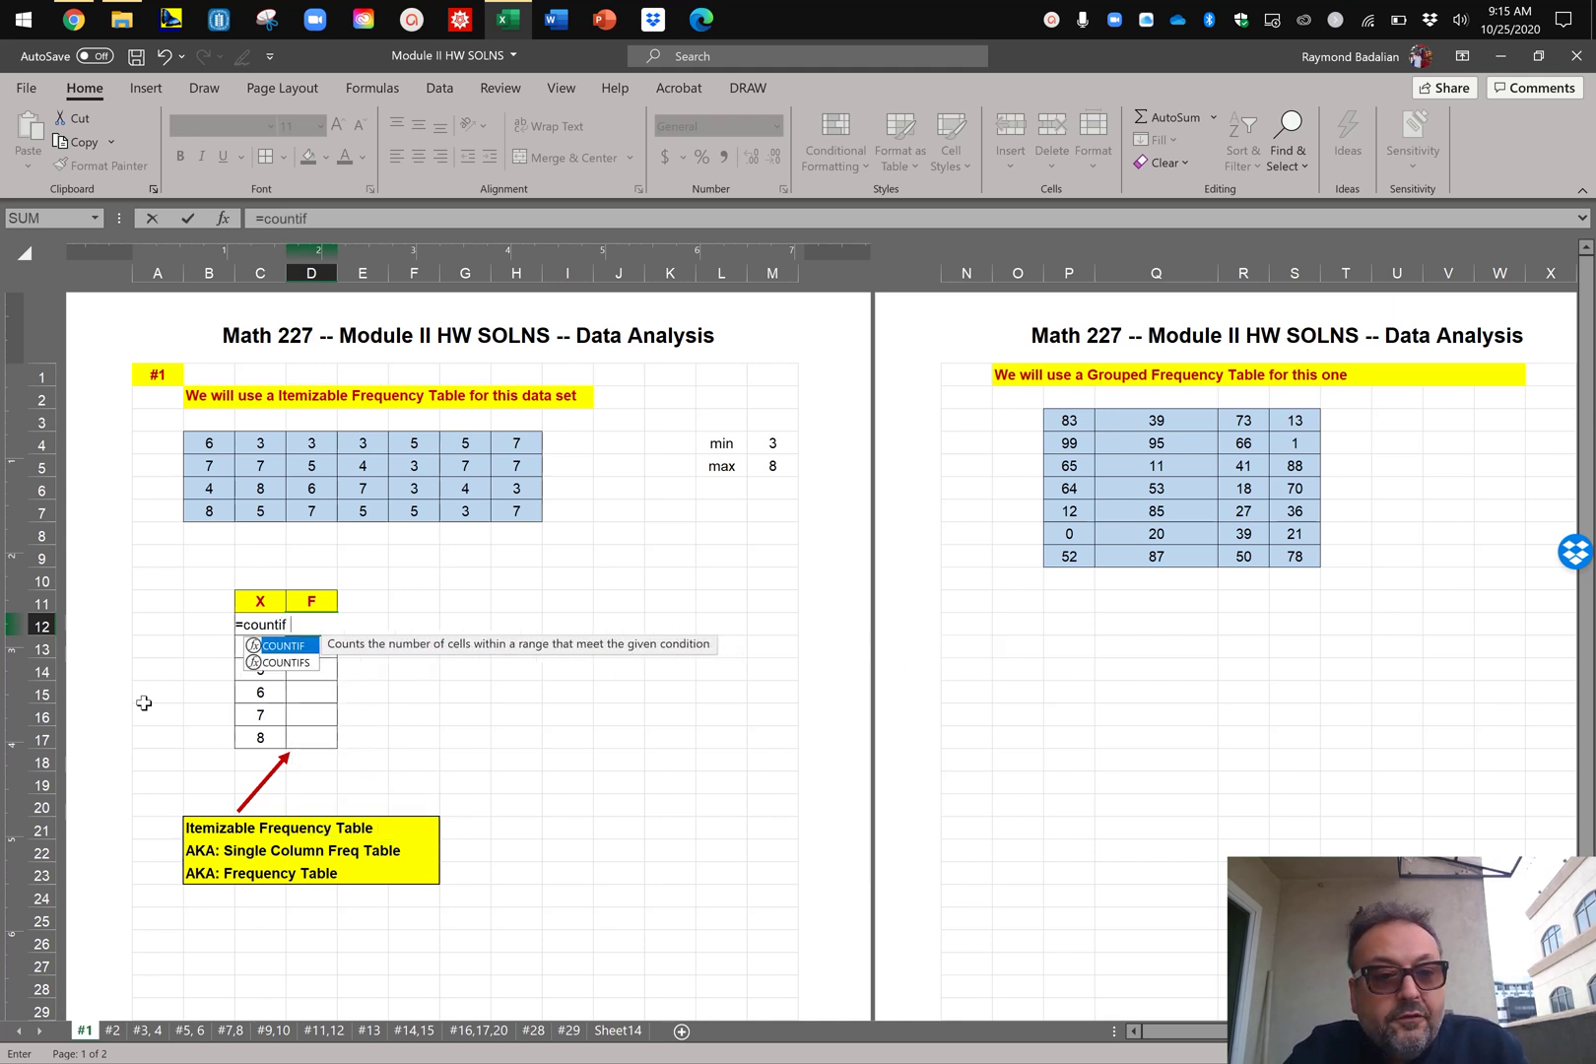
type("(")
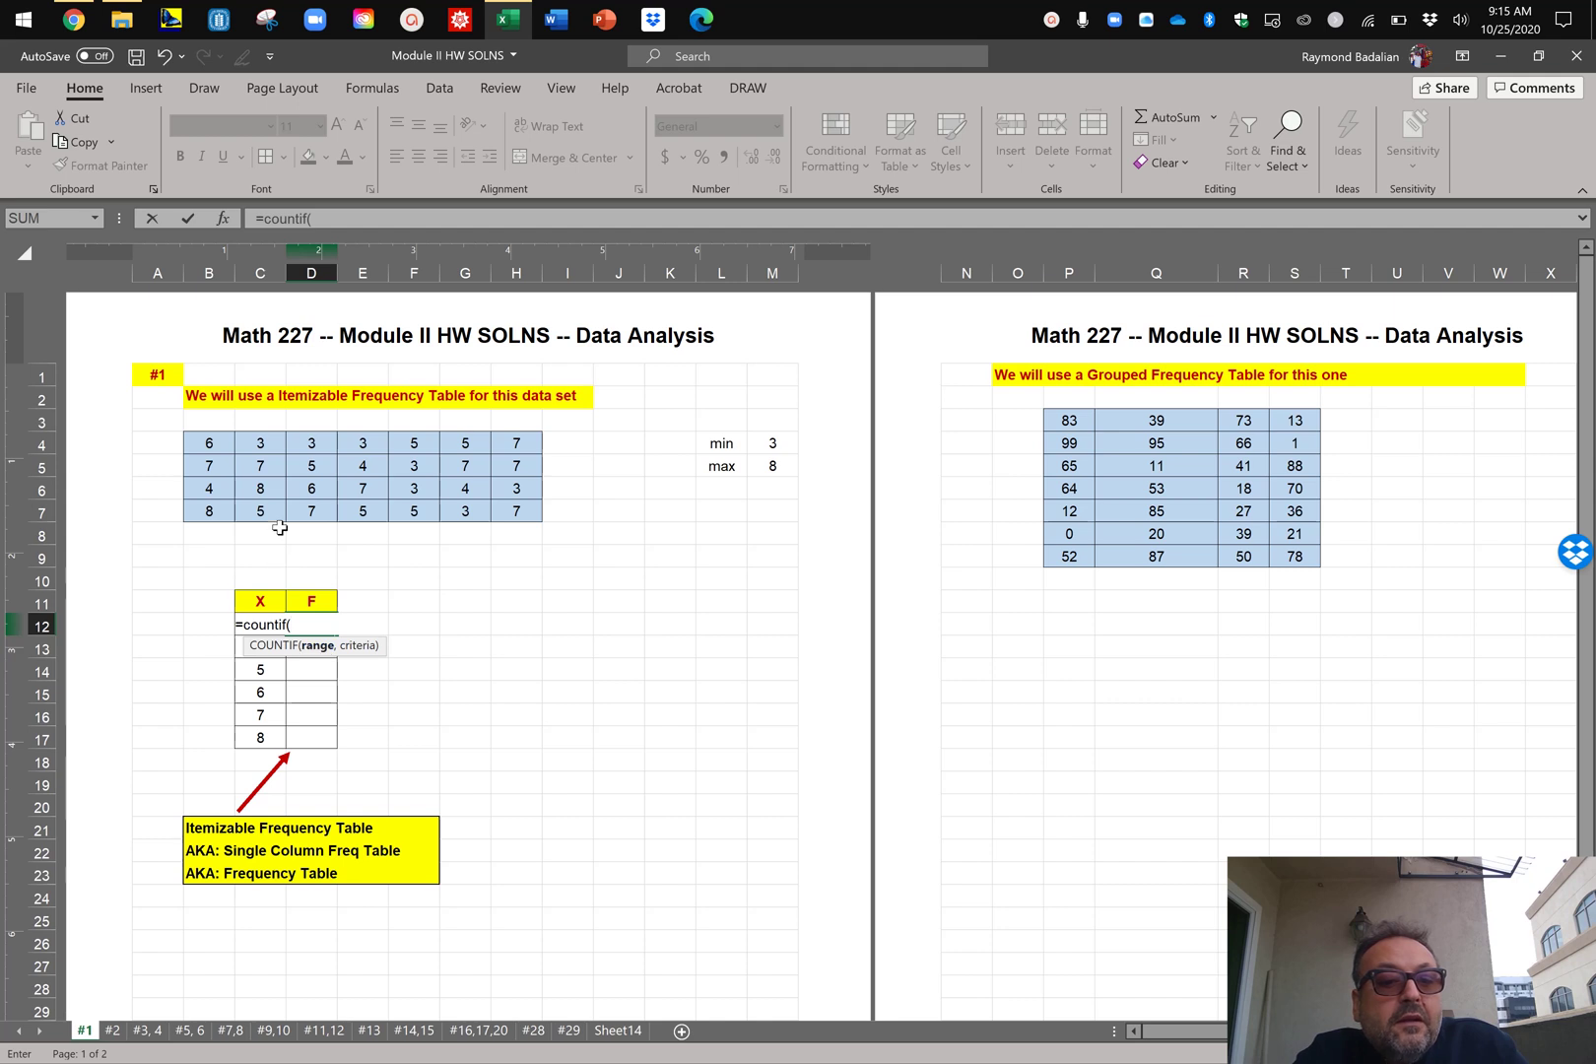
left_click_drag(208, 445, 532, 502)
type(",")
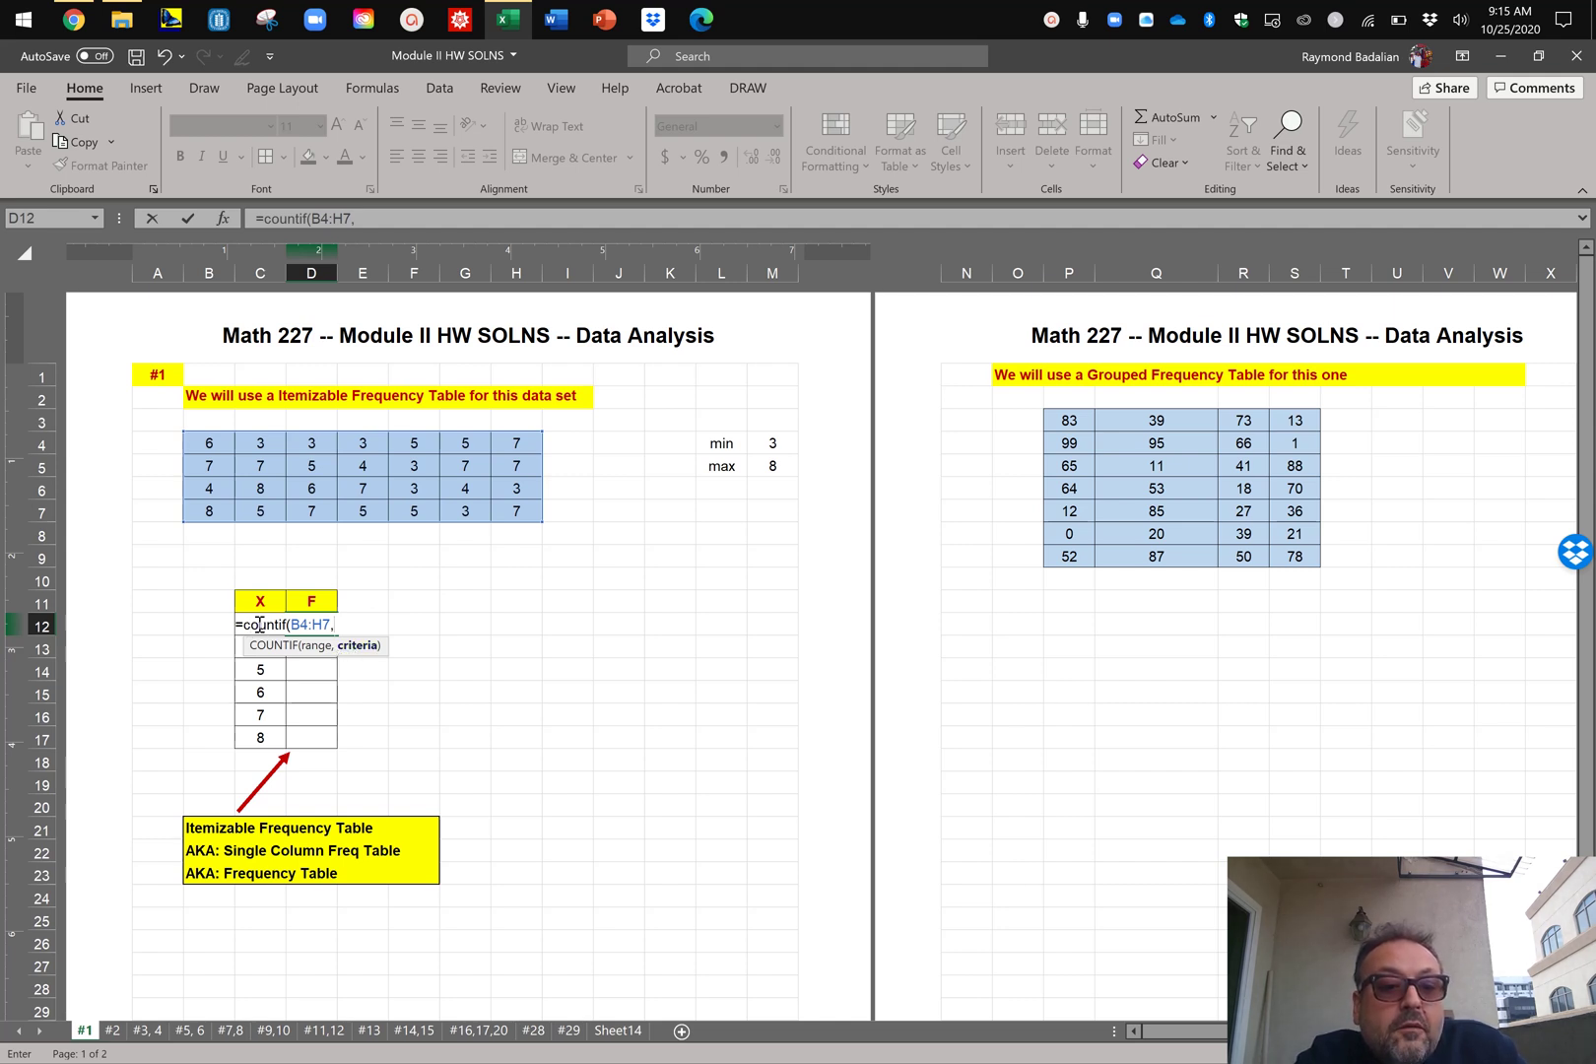
type("3")
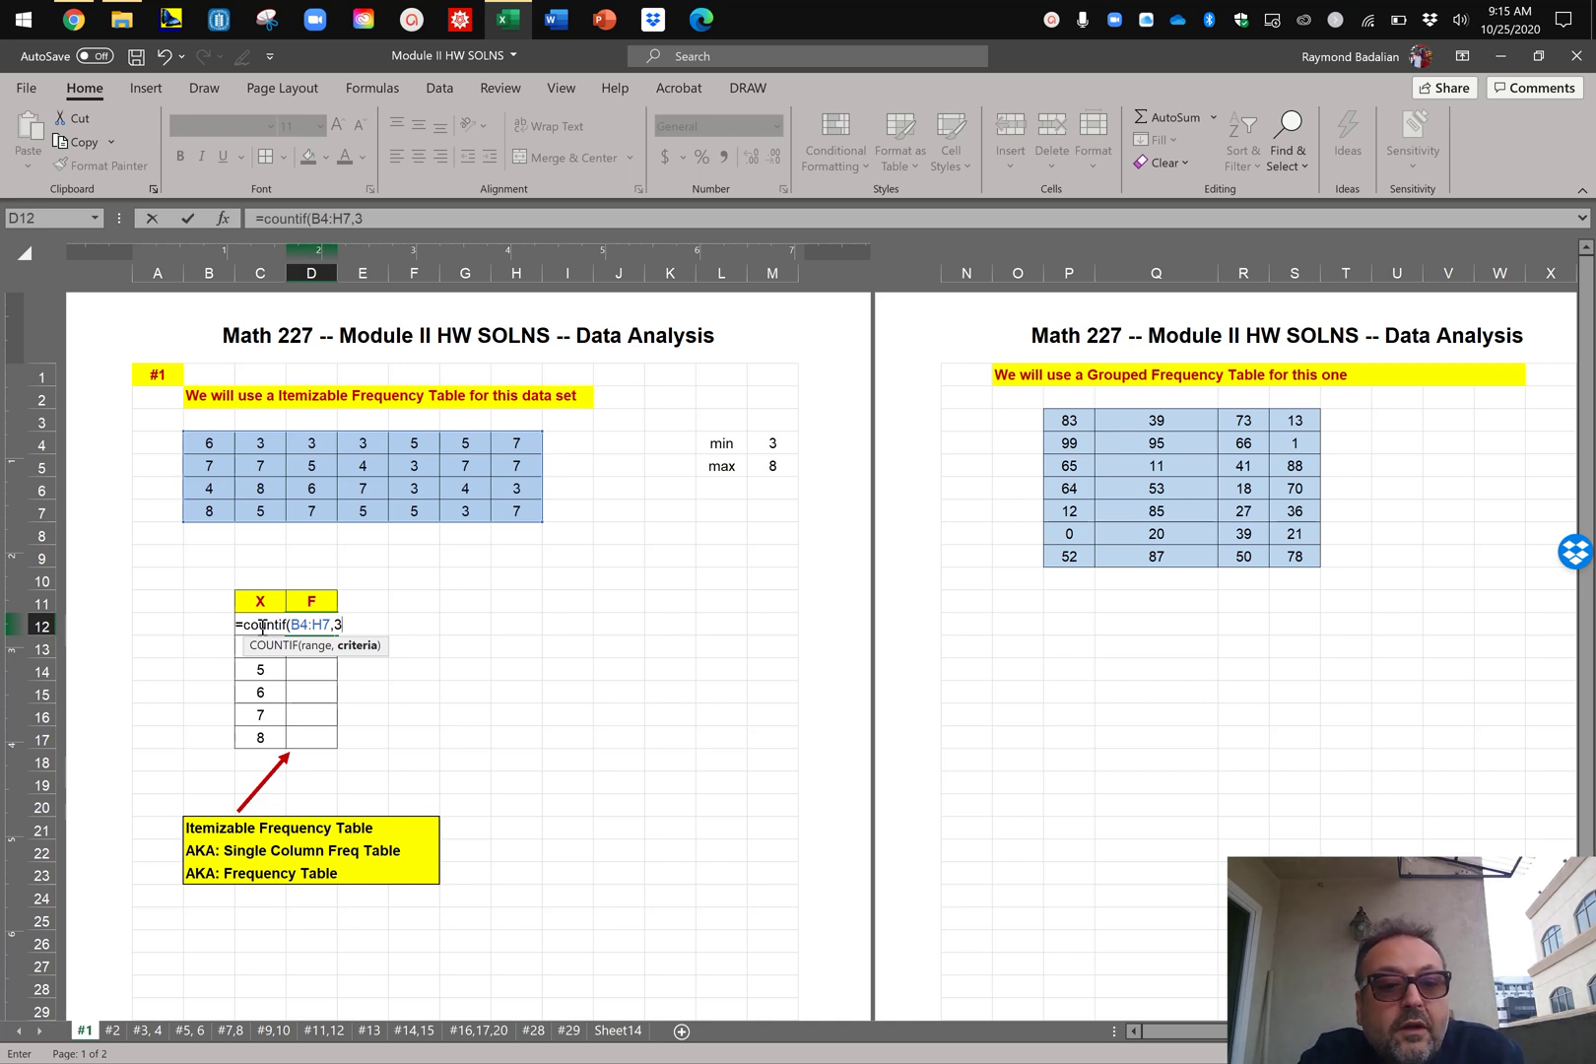
key("BackSpace")
type("C12")
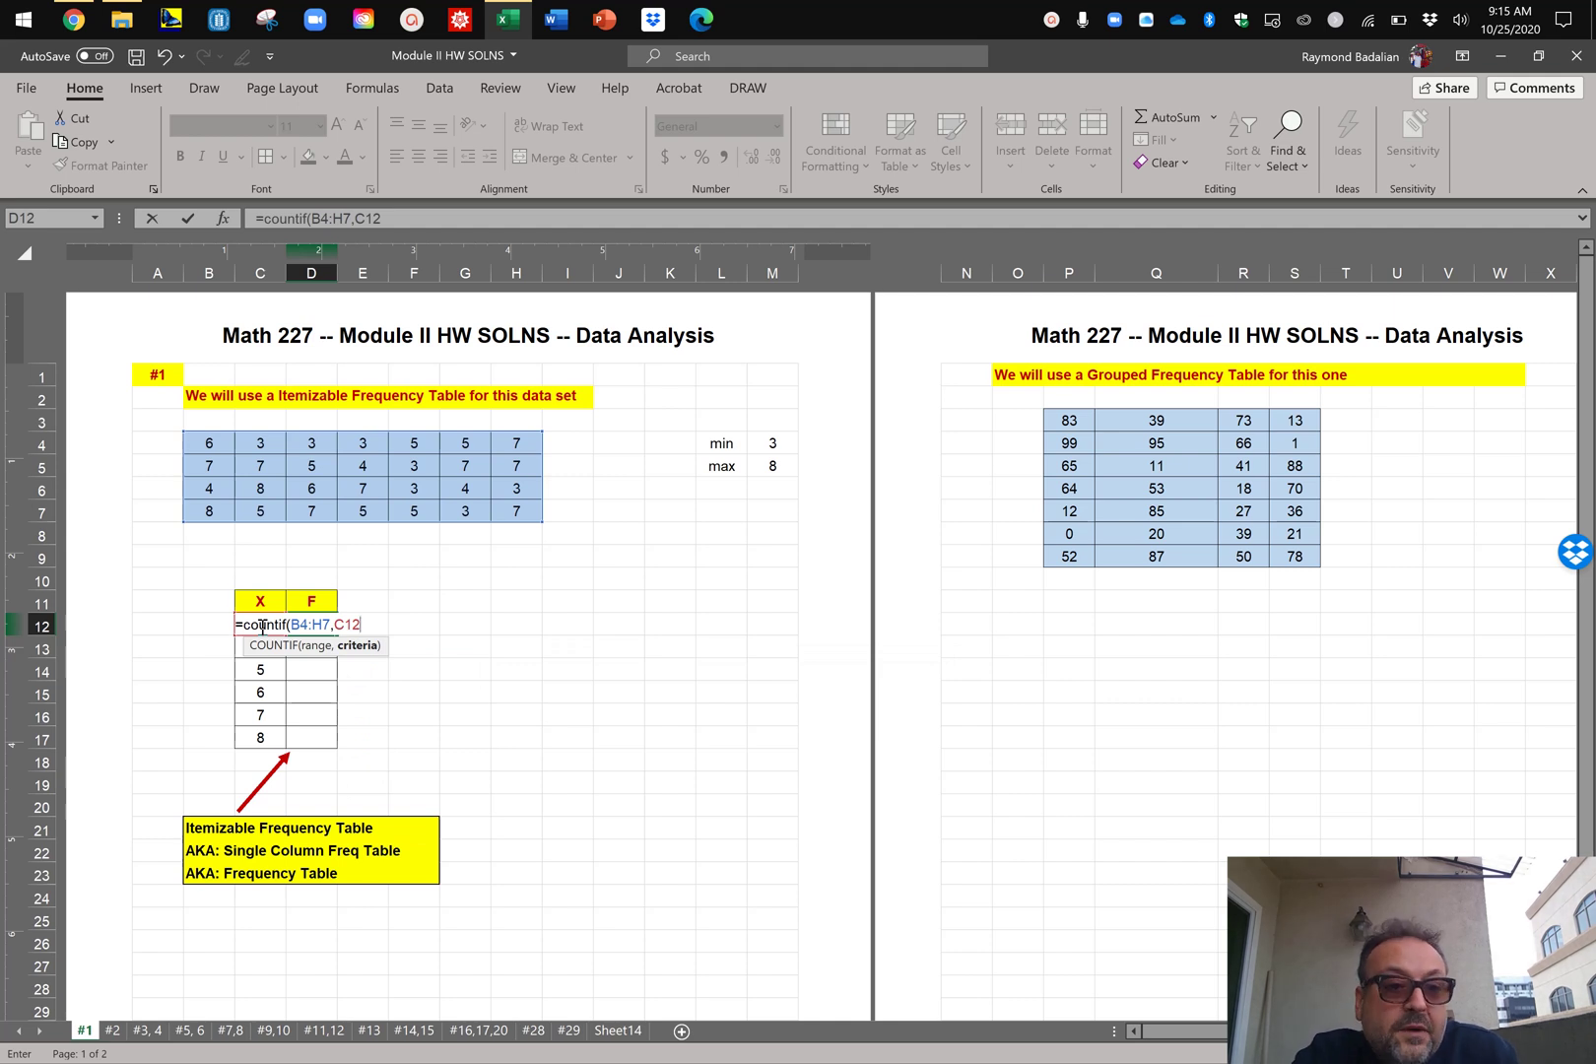
key("BackSpace")
key("BackSpace")
key("BackSpace")
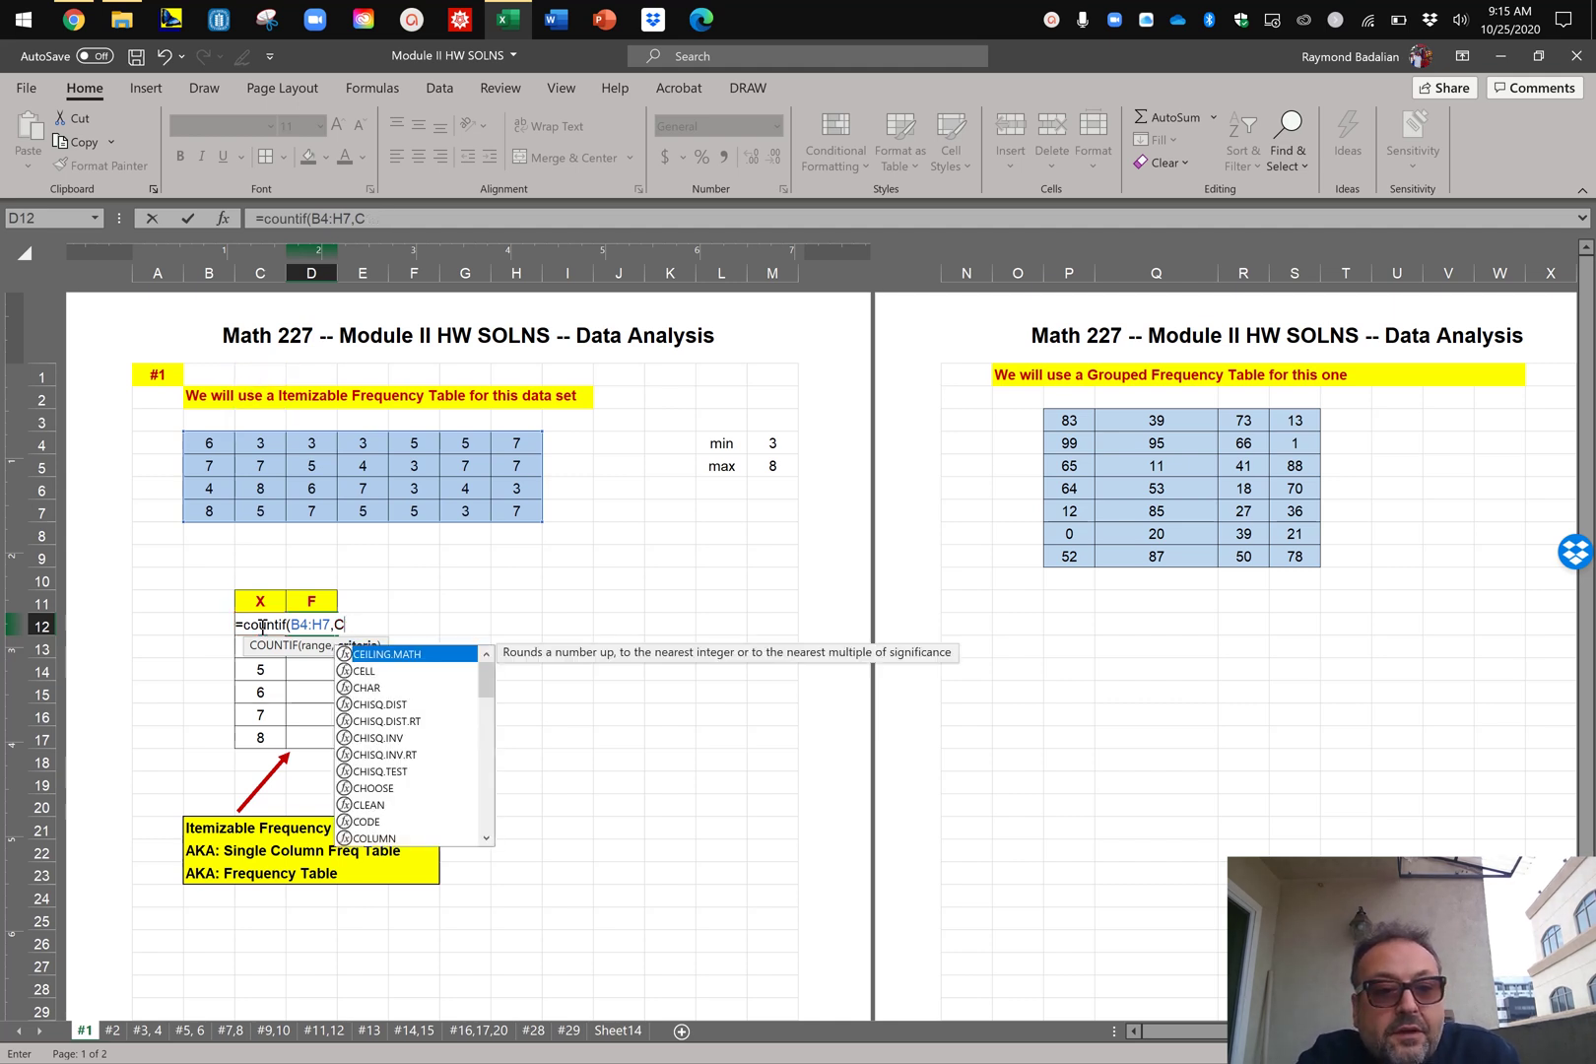
left_click(262, 627)
key("Return")
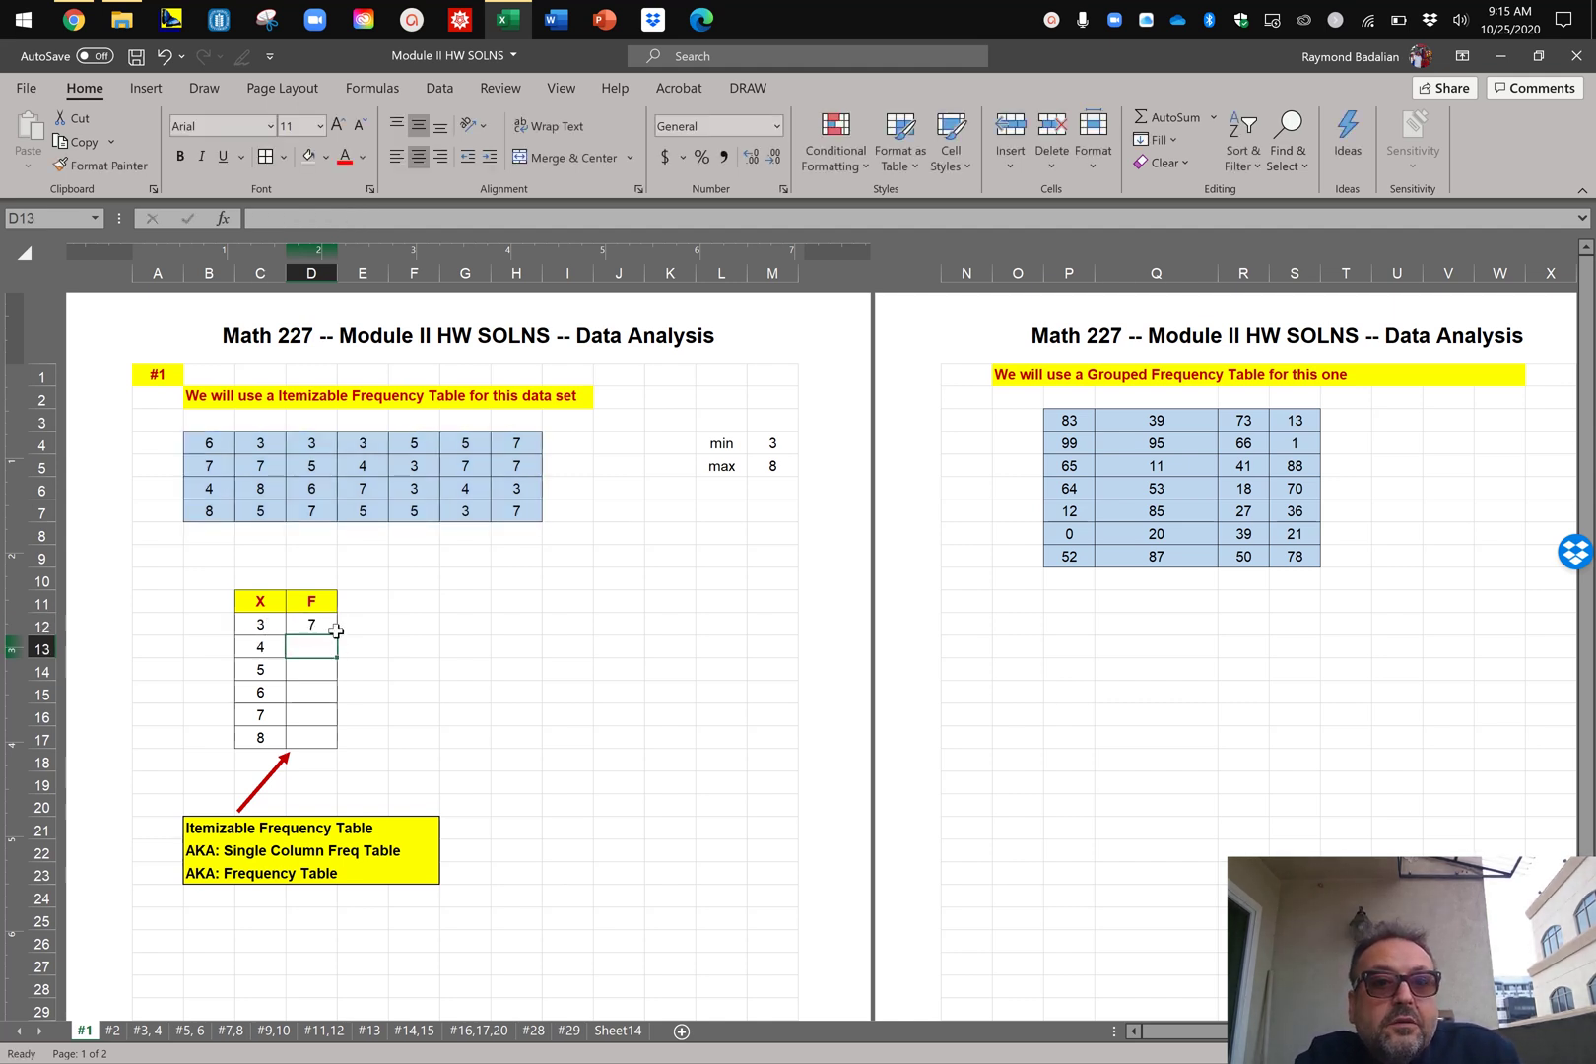
left_click(366, 446)
left_click(305, 442)
left_click(263, 440)
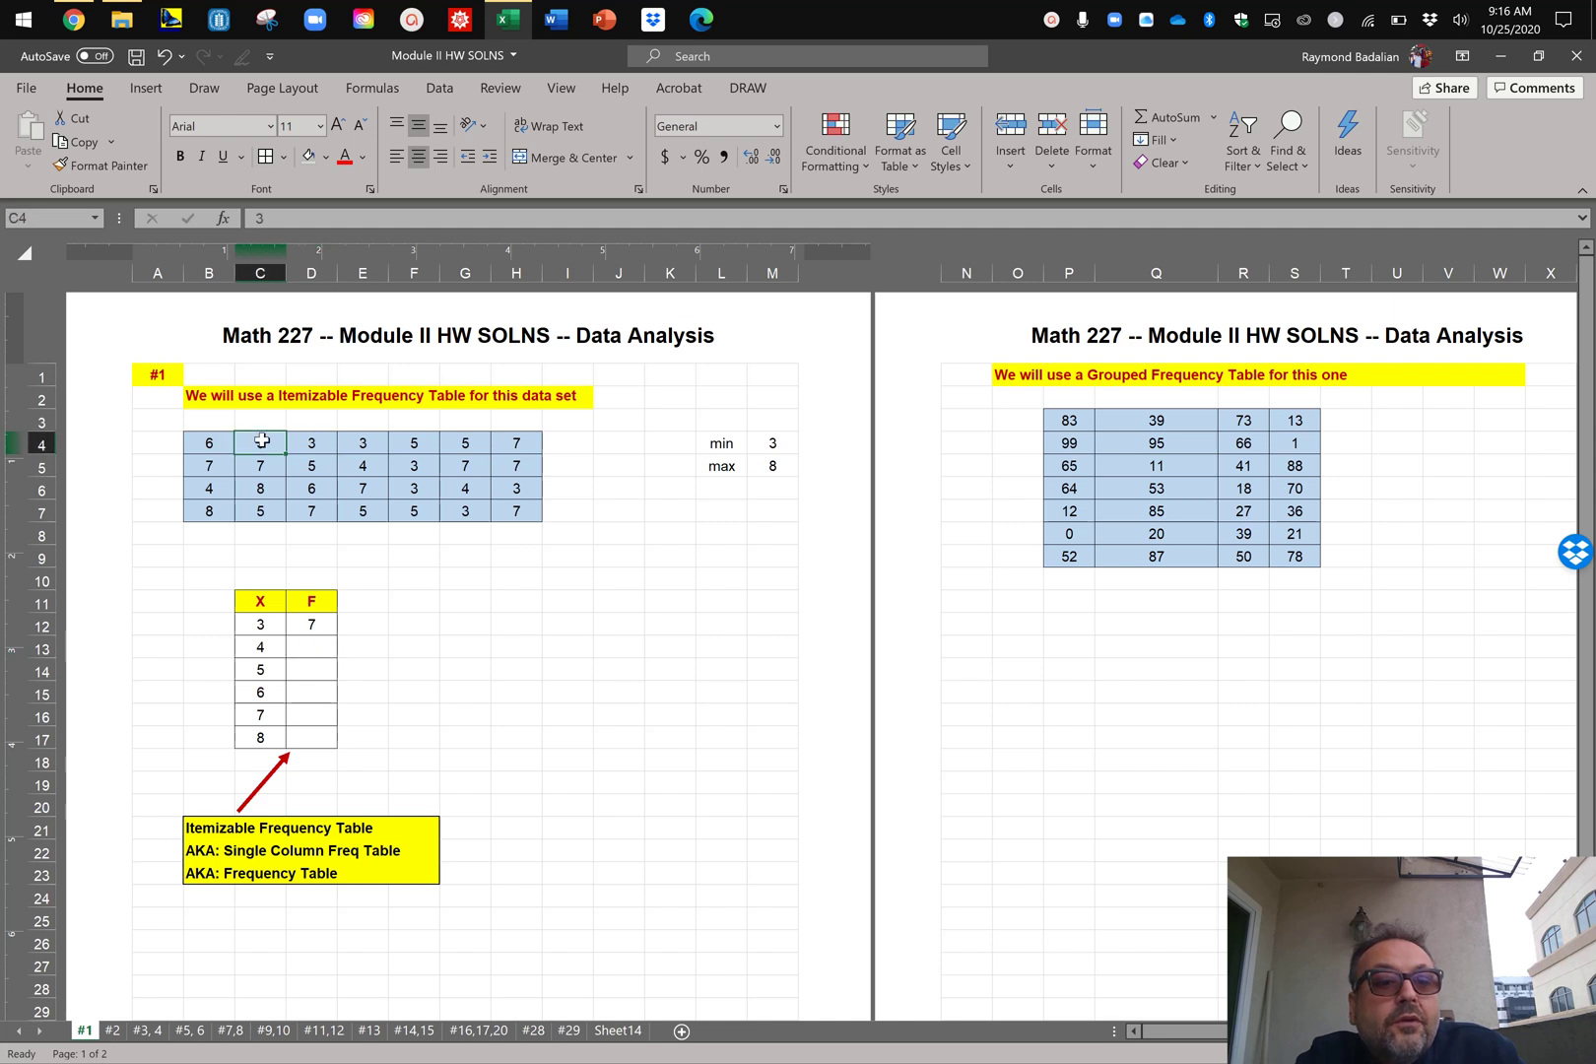
left_click(434, 466)
left_click(512, 488)
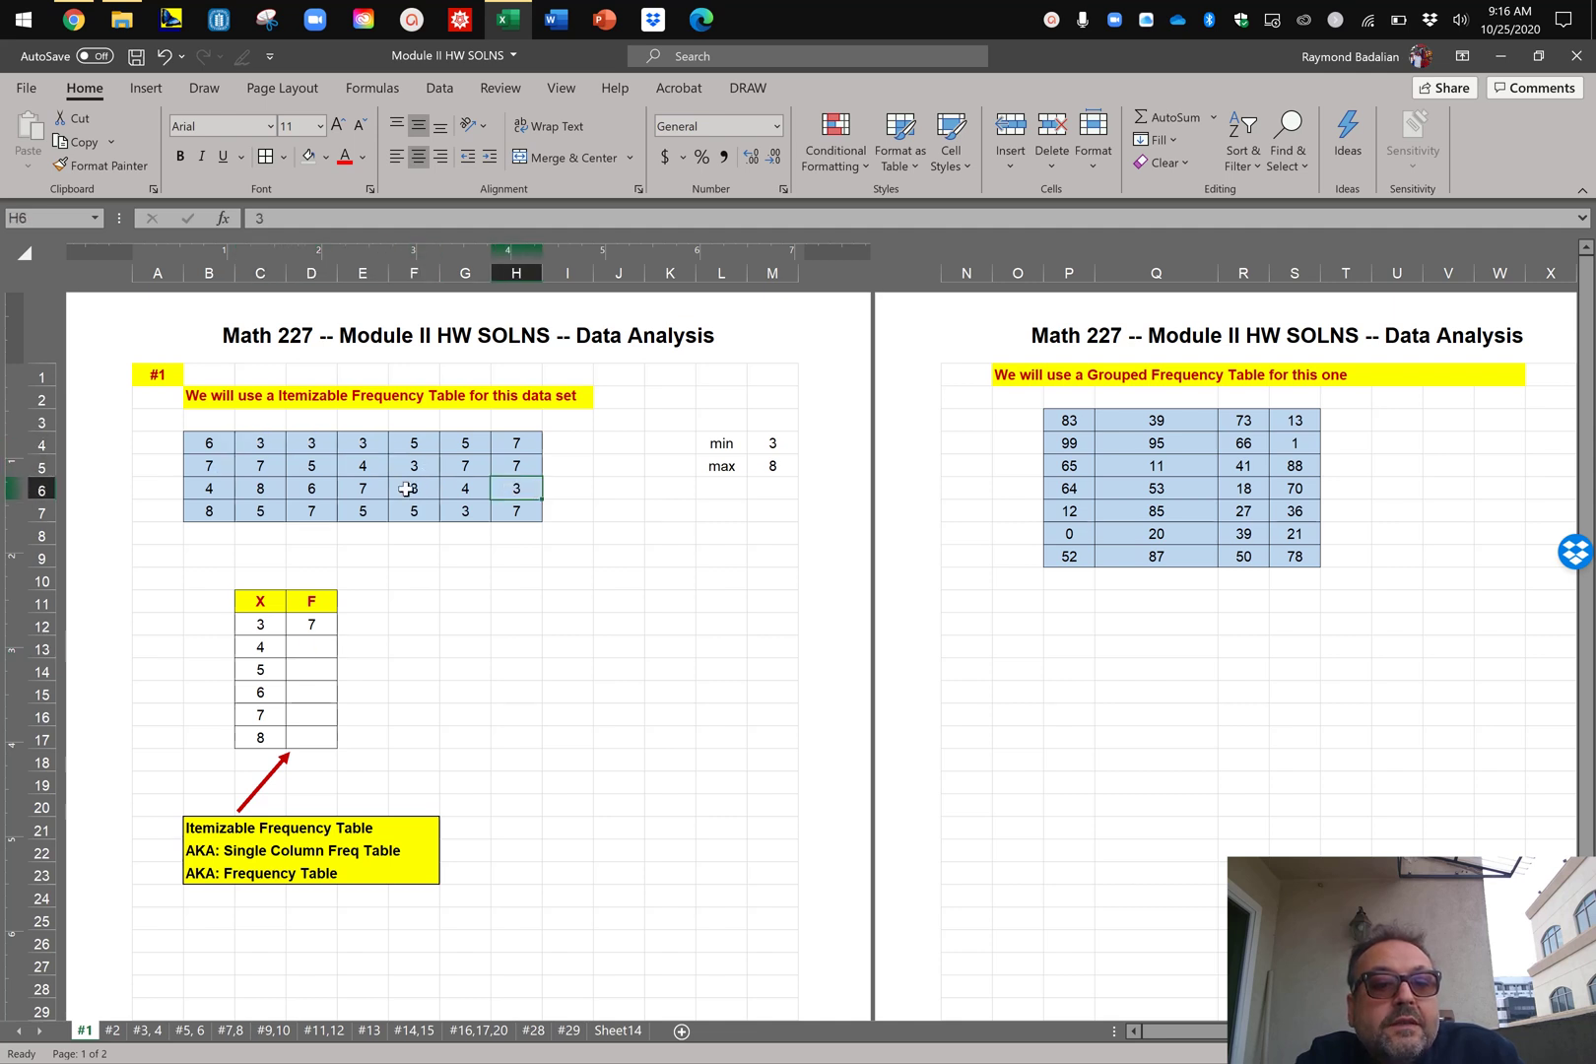
left_click(406, 489)
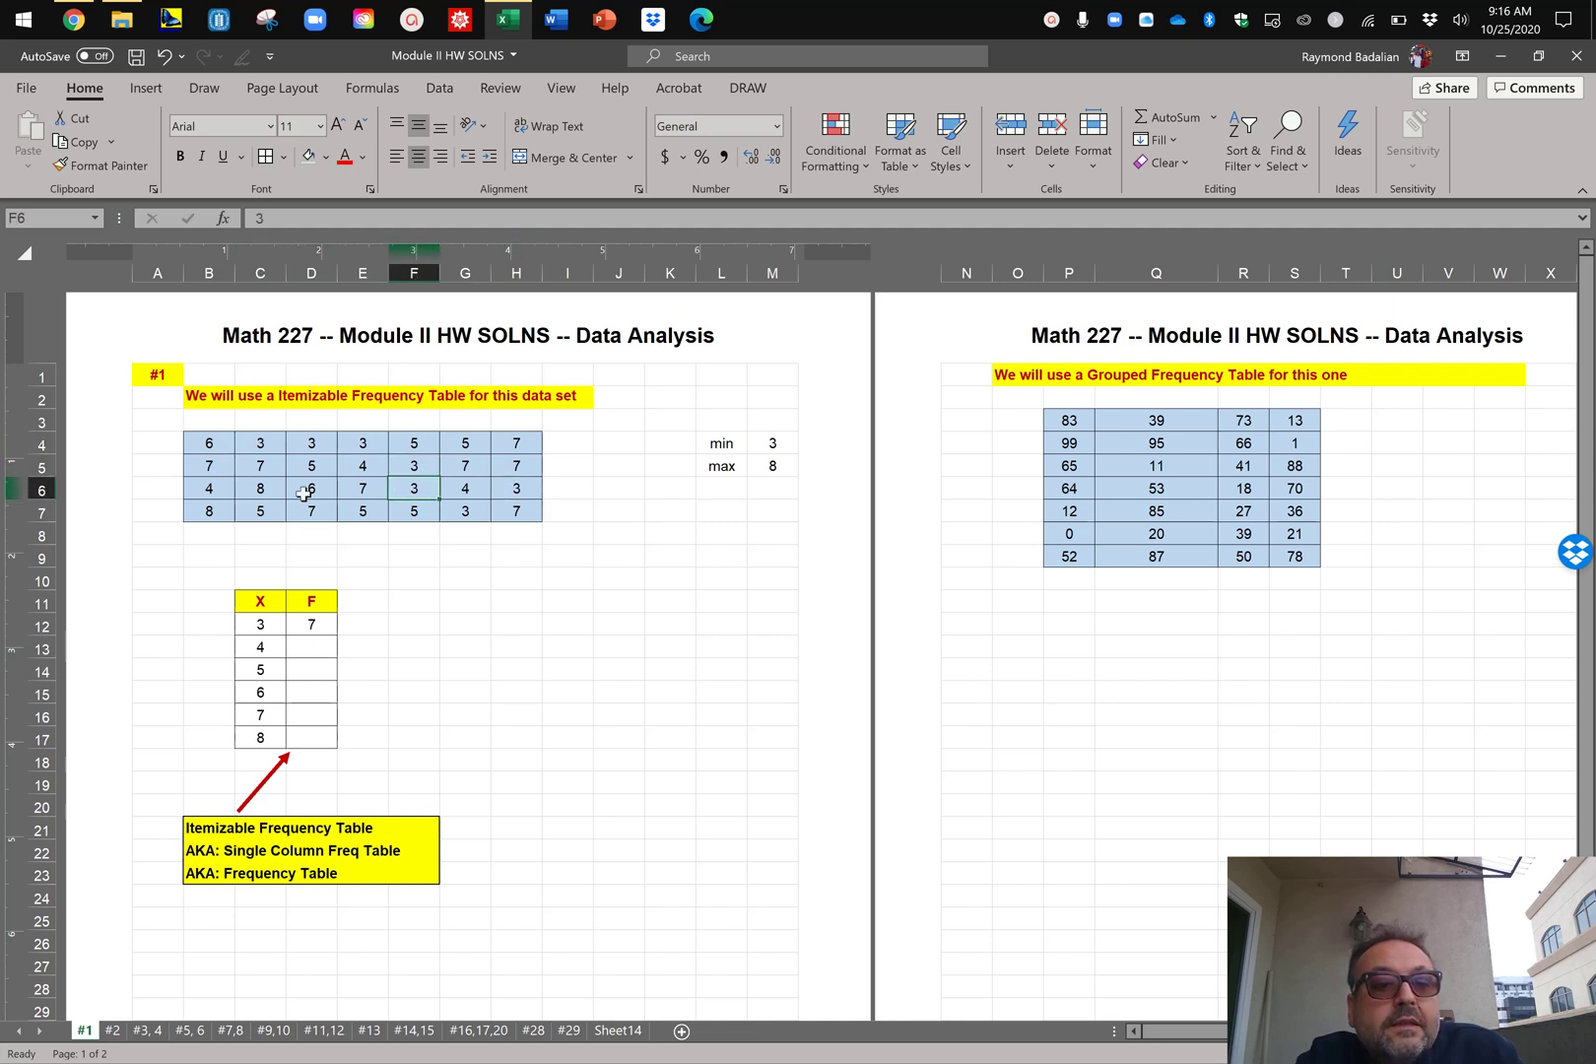
left_click(472, 516)
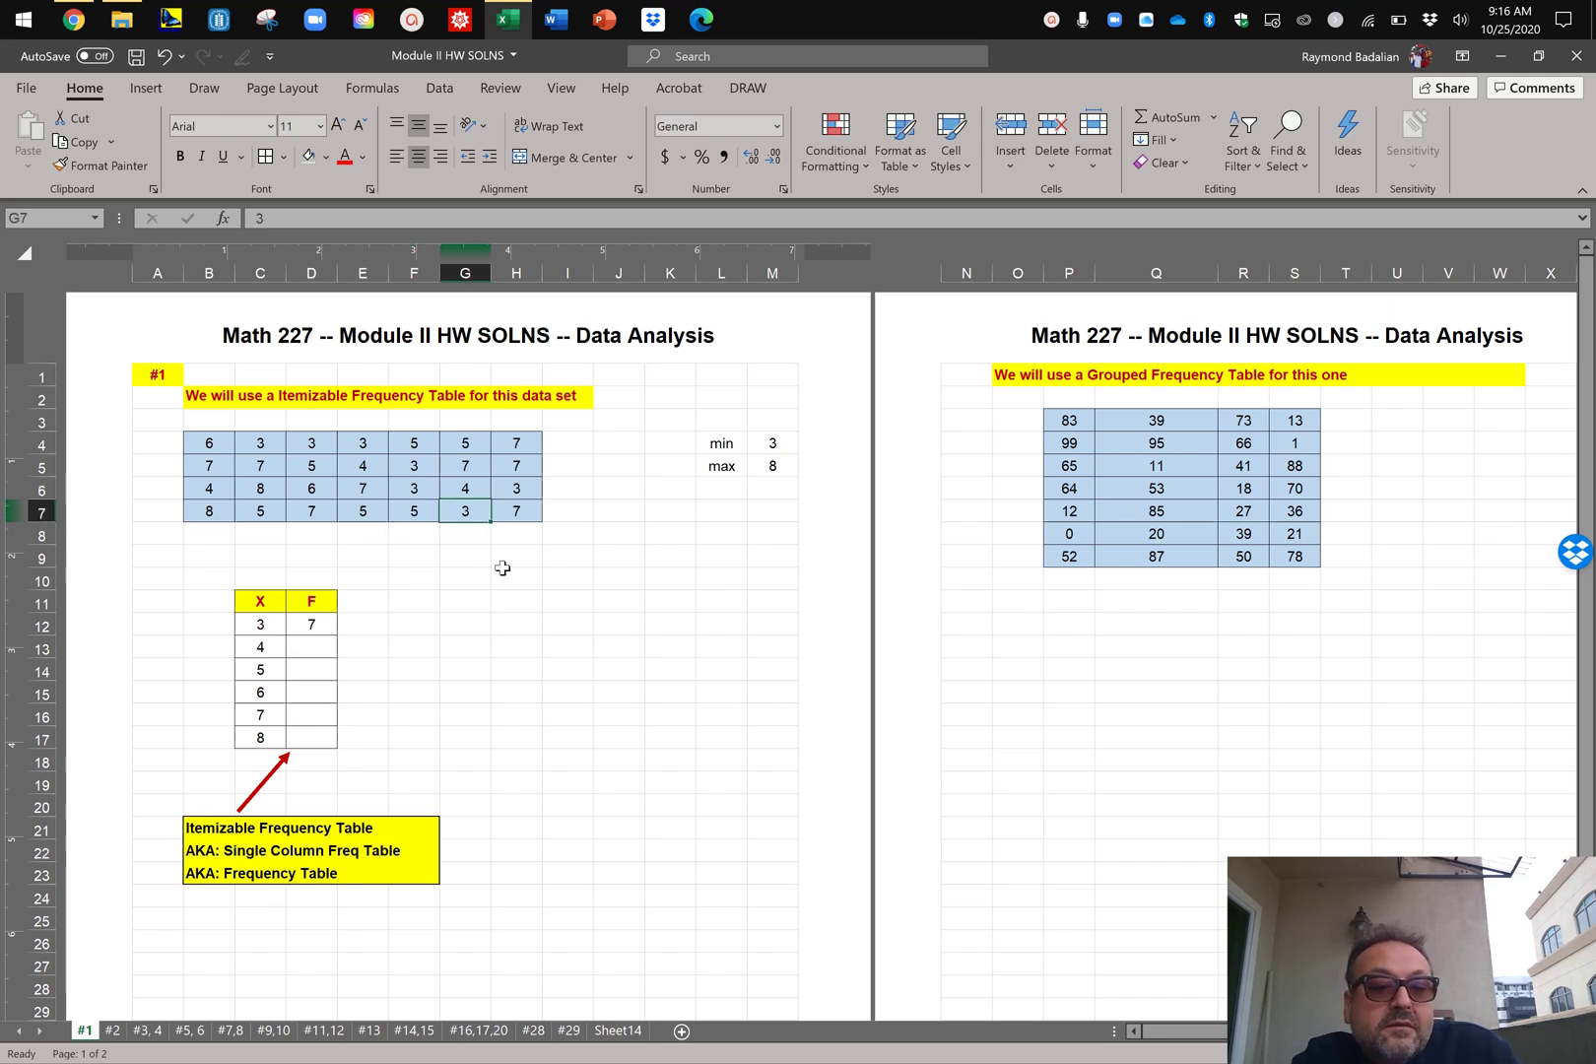
left_click(312, 648)
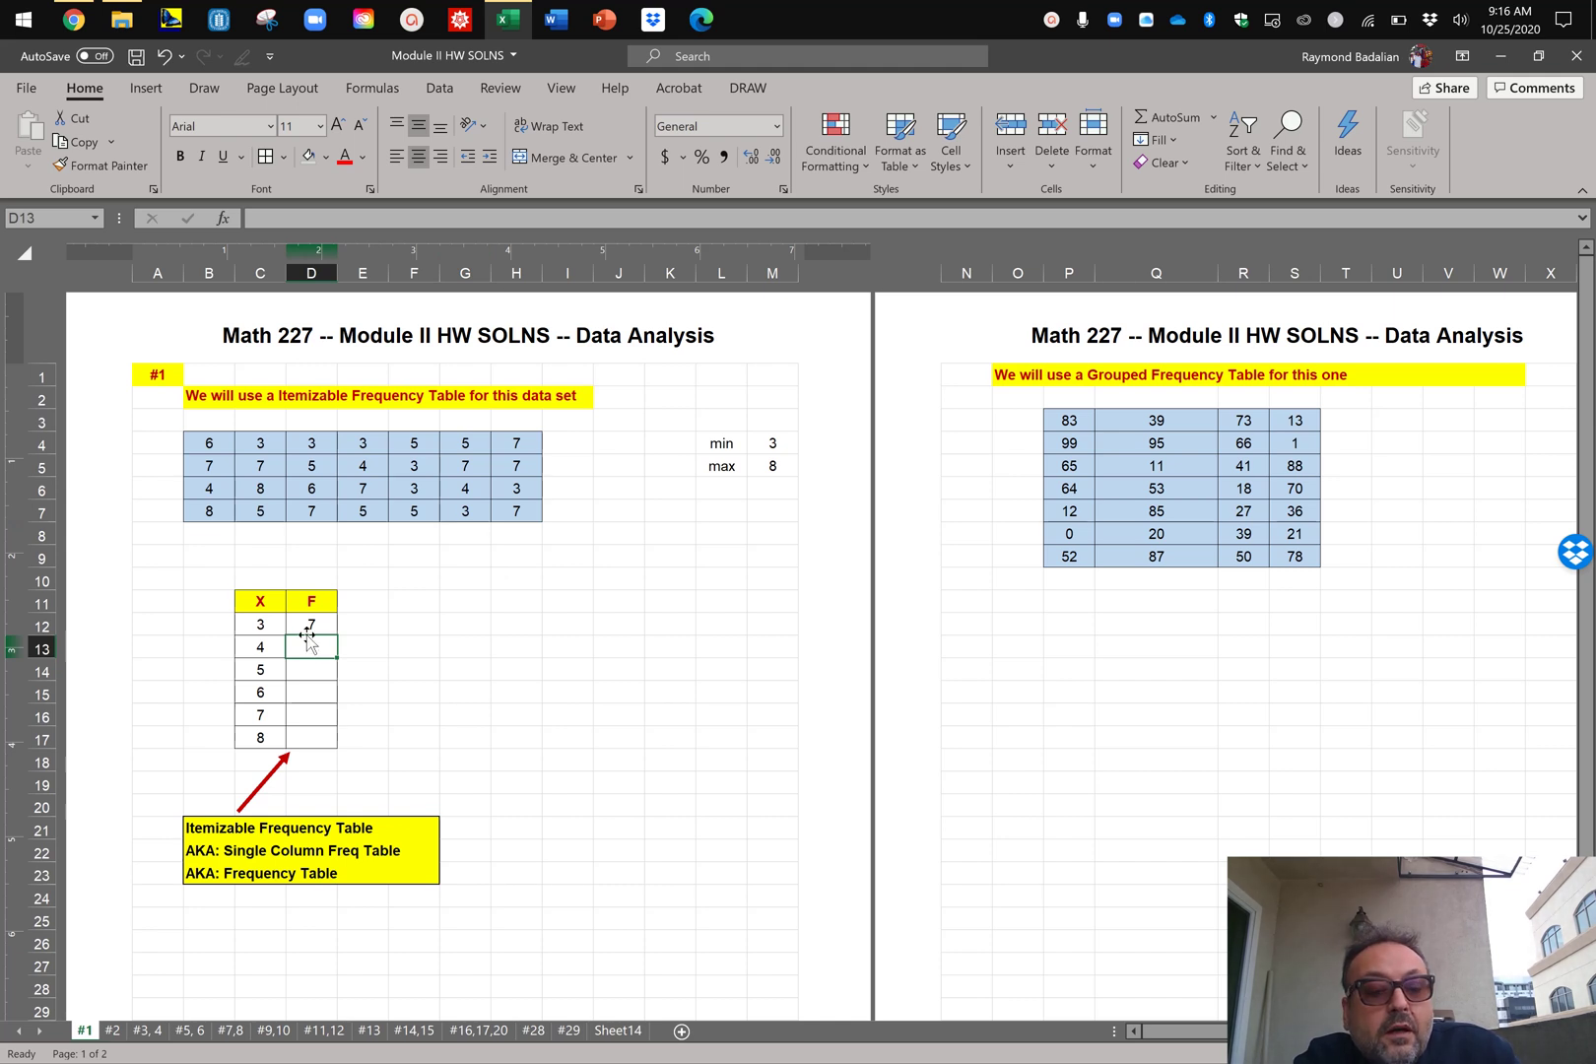
left_click(316, 623)
Step: Copy the COUNTIF formula into D13 and change its criterion to 4
double_click(316, 624)
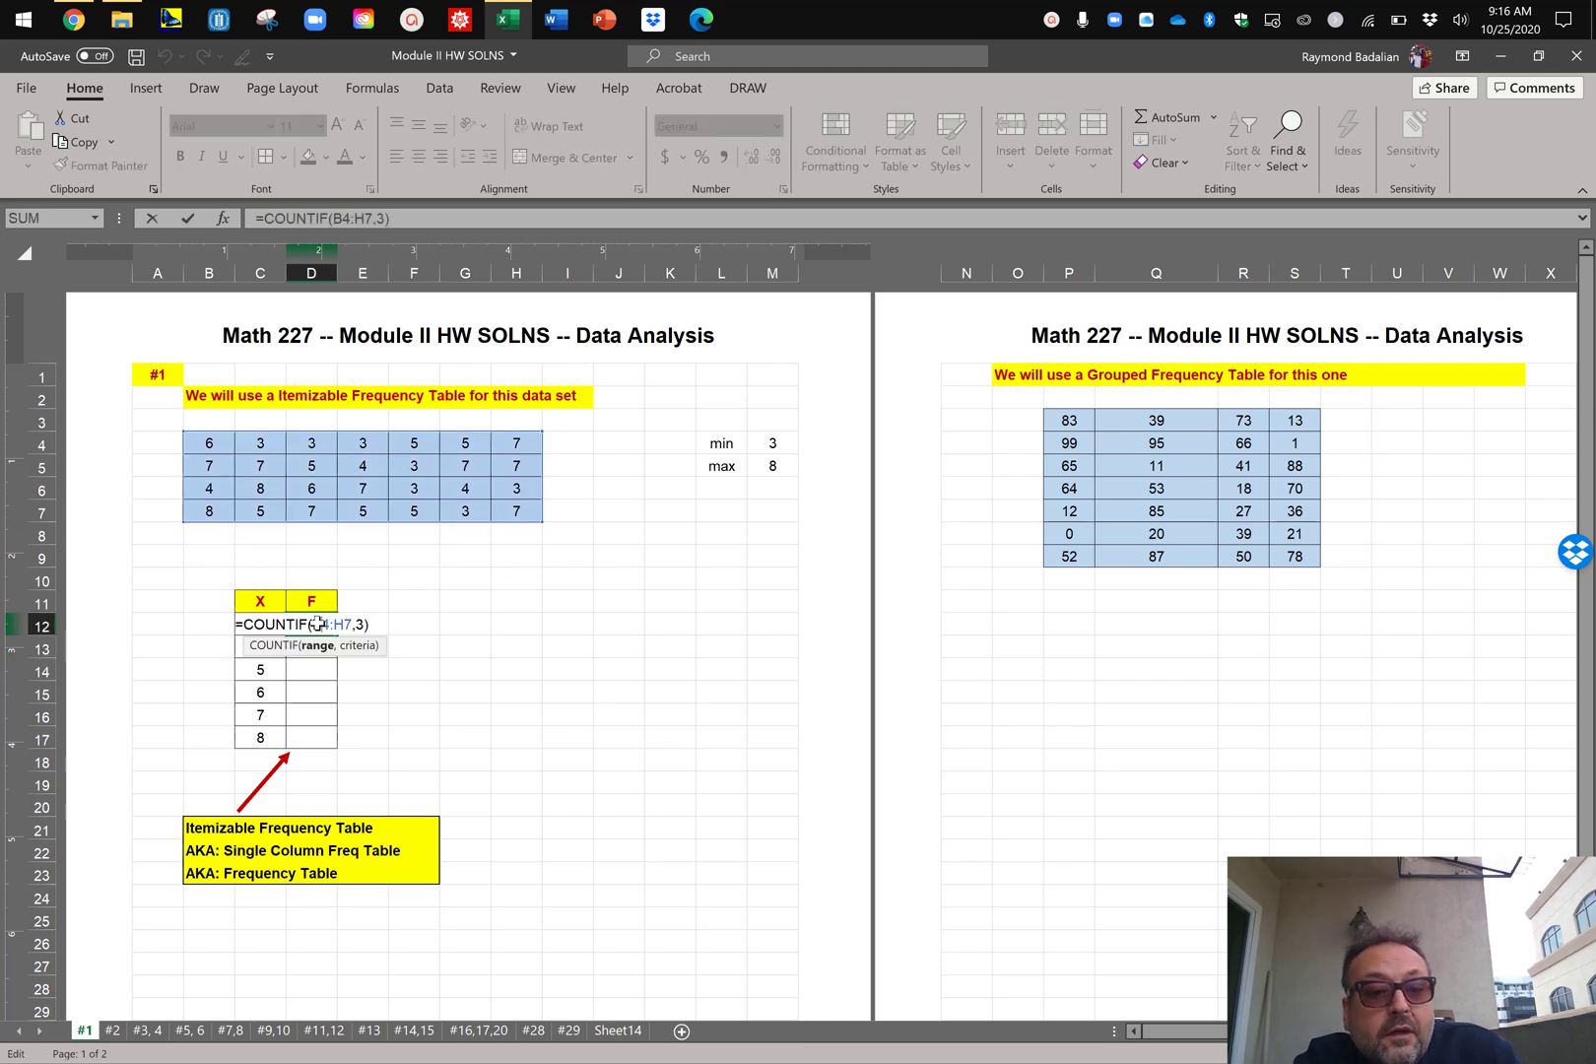
left_click_drag(370, 624, 232, 621)
key("ctrl+c")
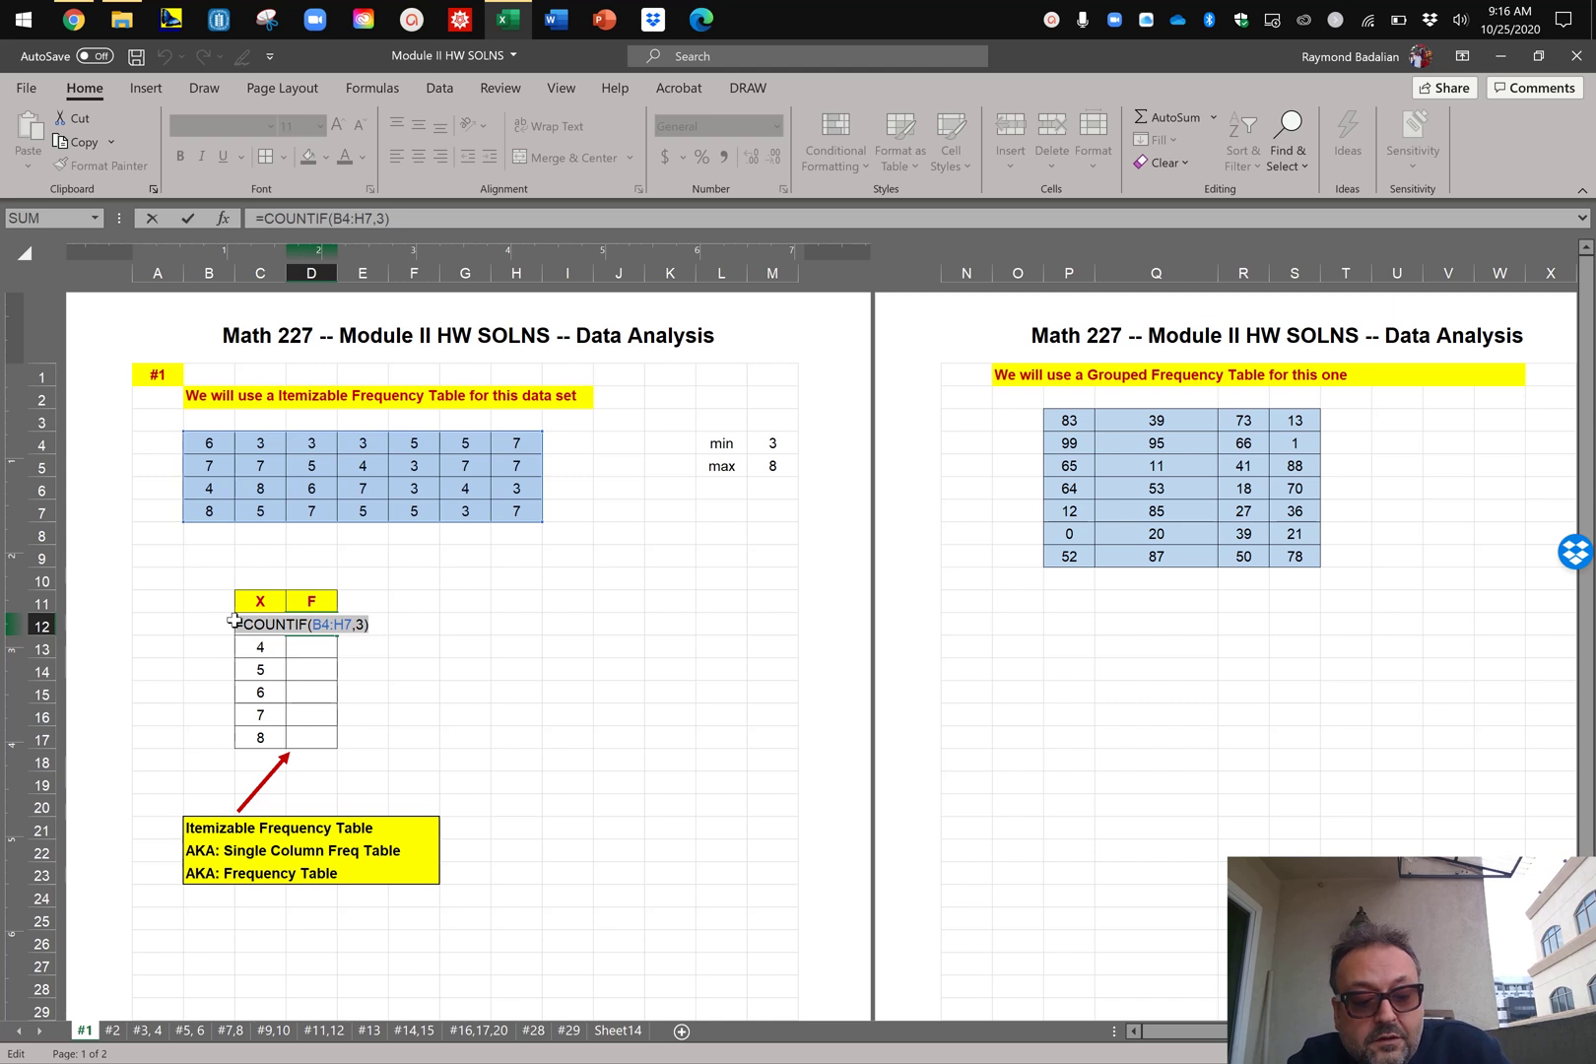
key("Return")
key("ctrl+v")
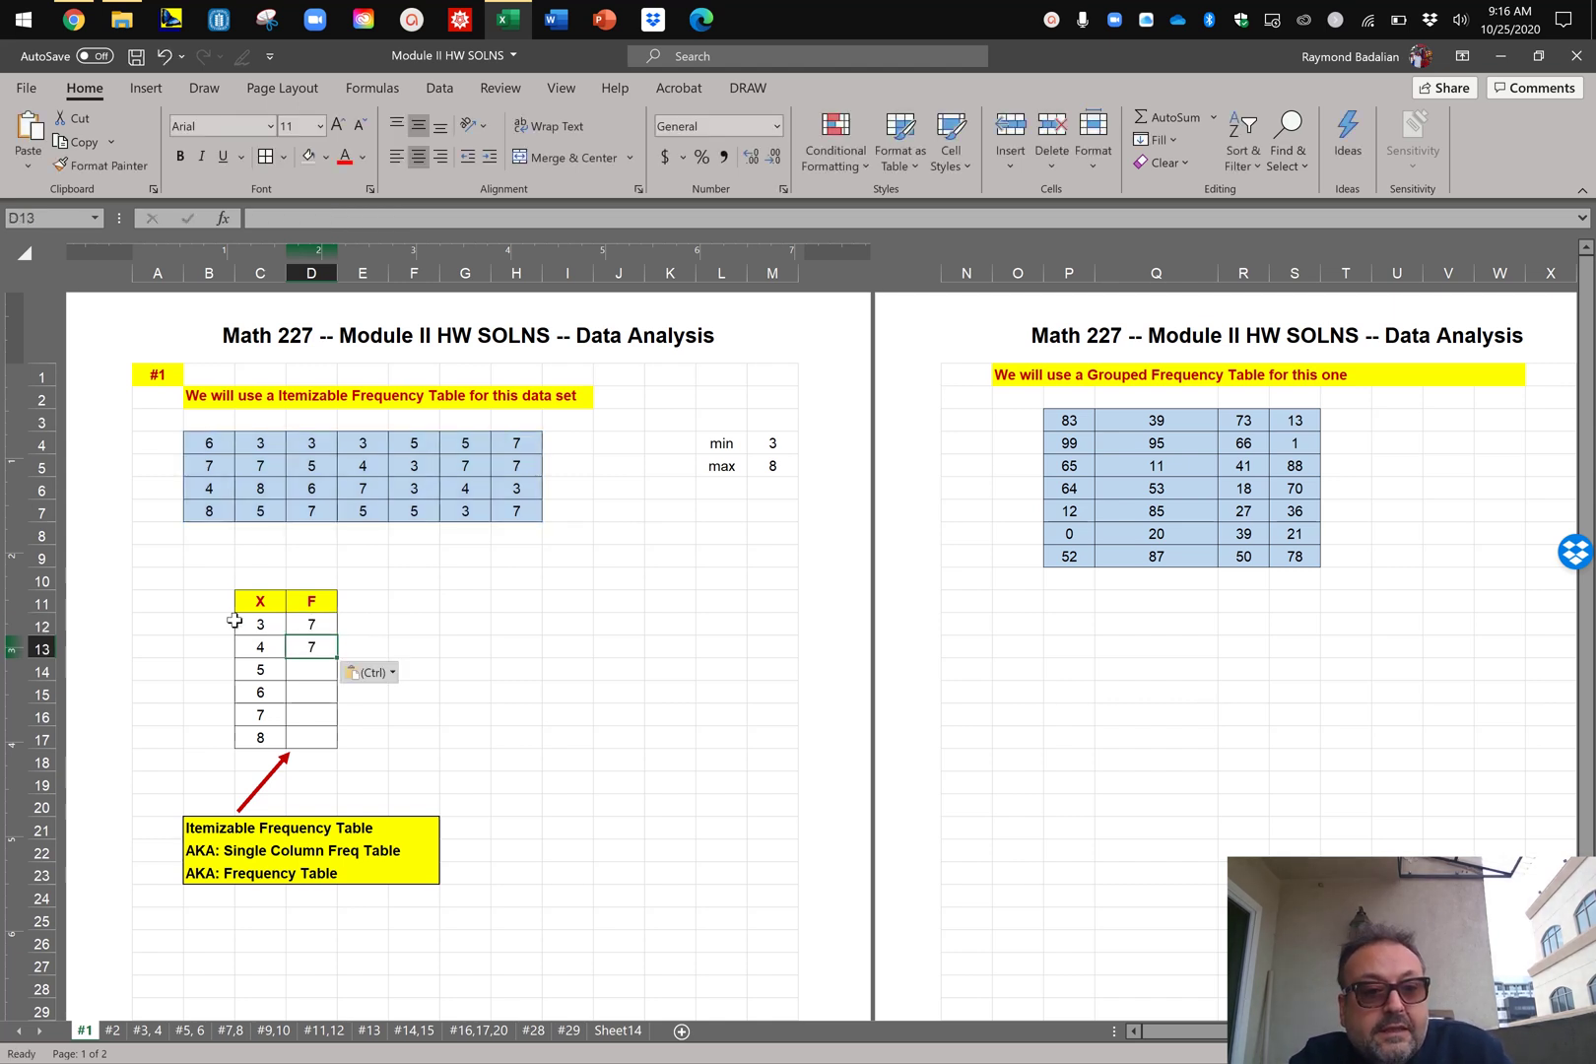
double_click(313, 649)
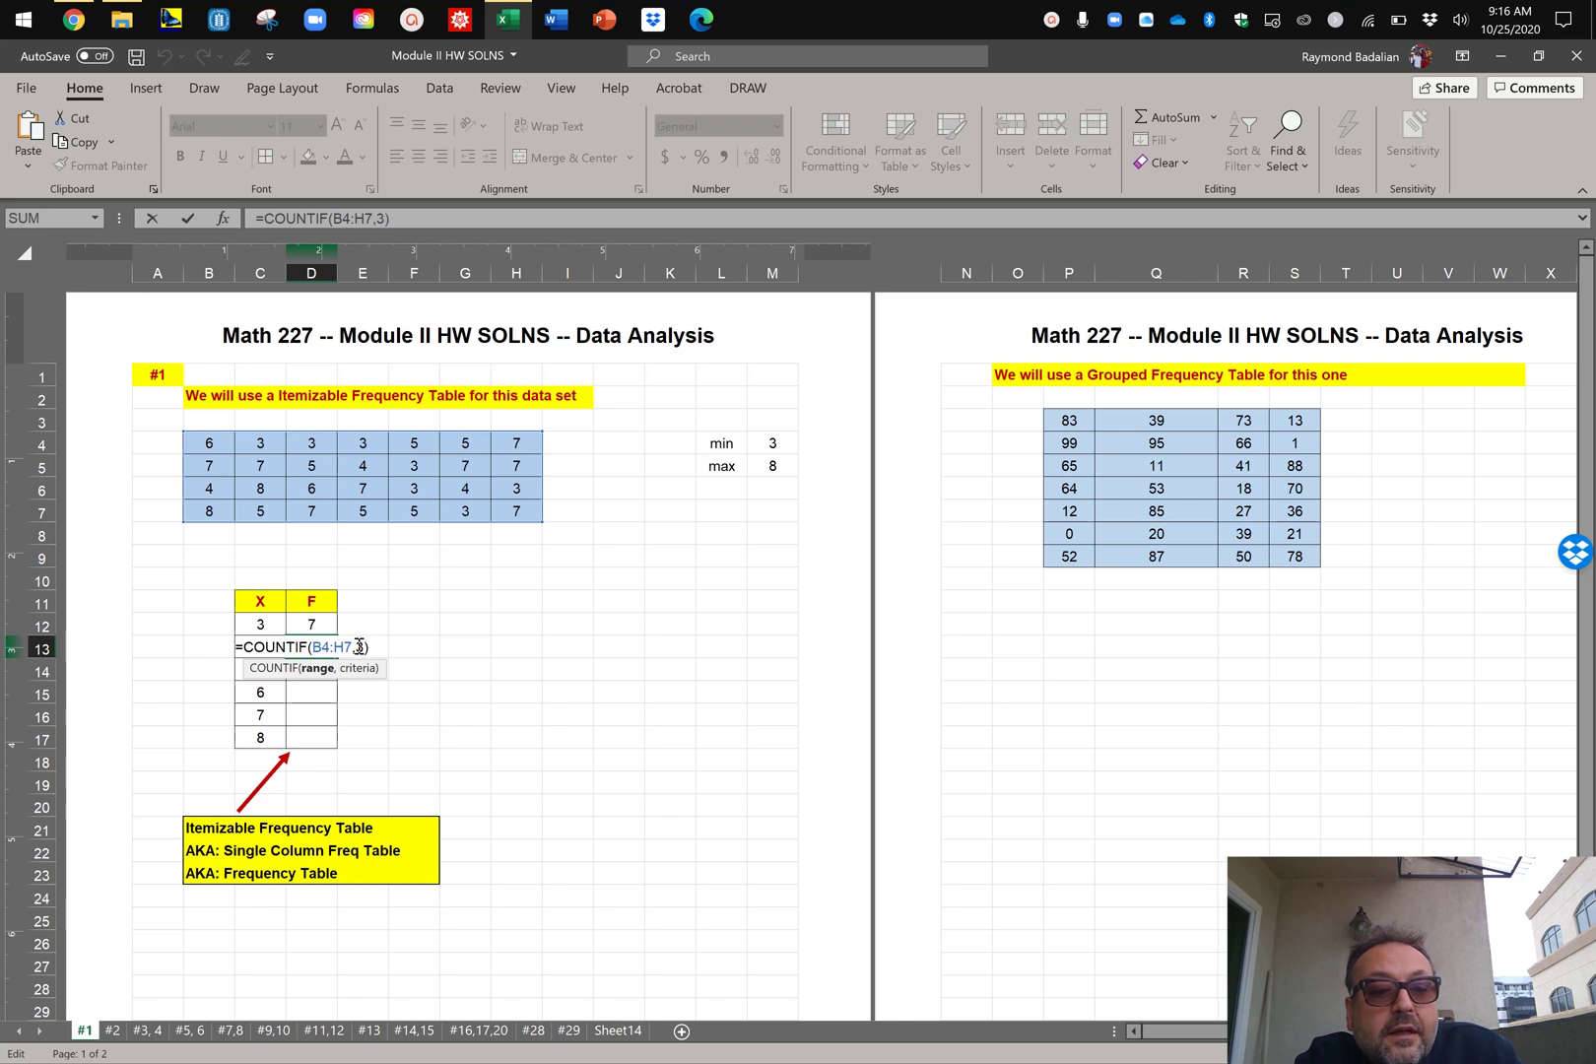
left_click_drag(354, 647, 370, 648)
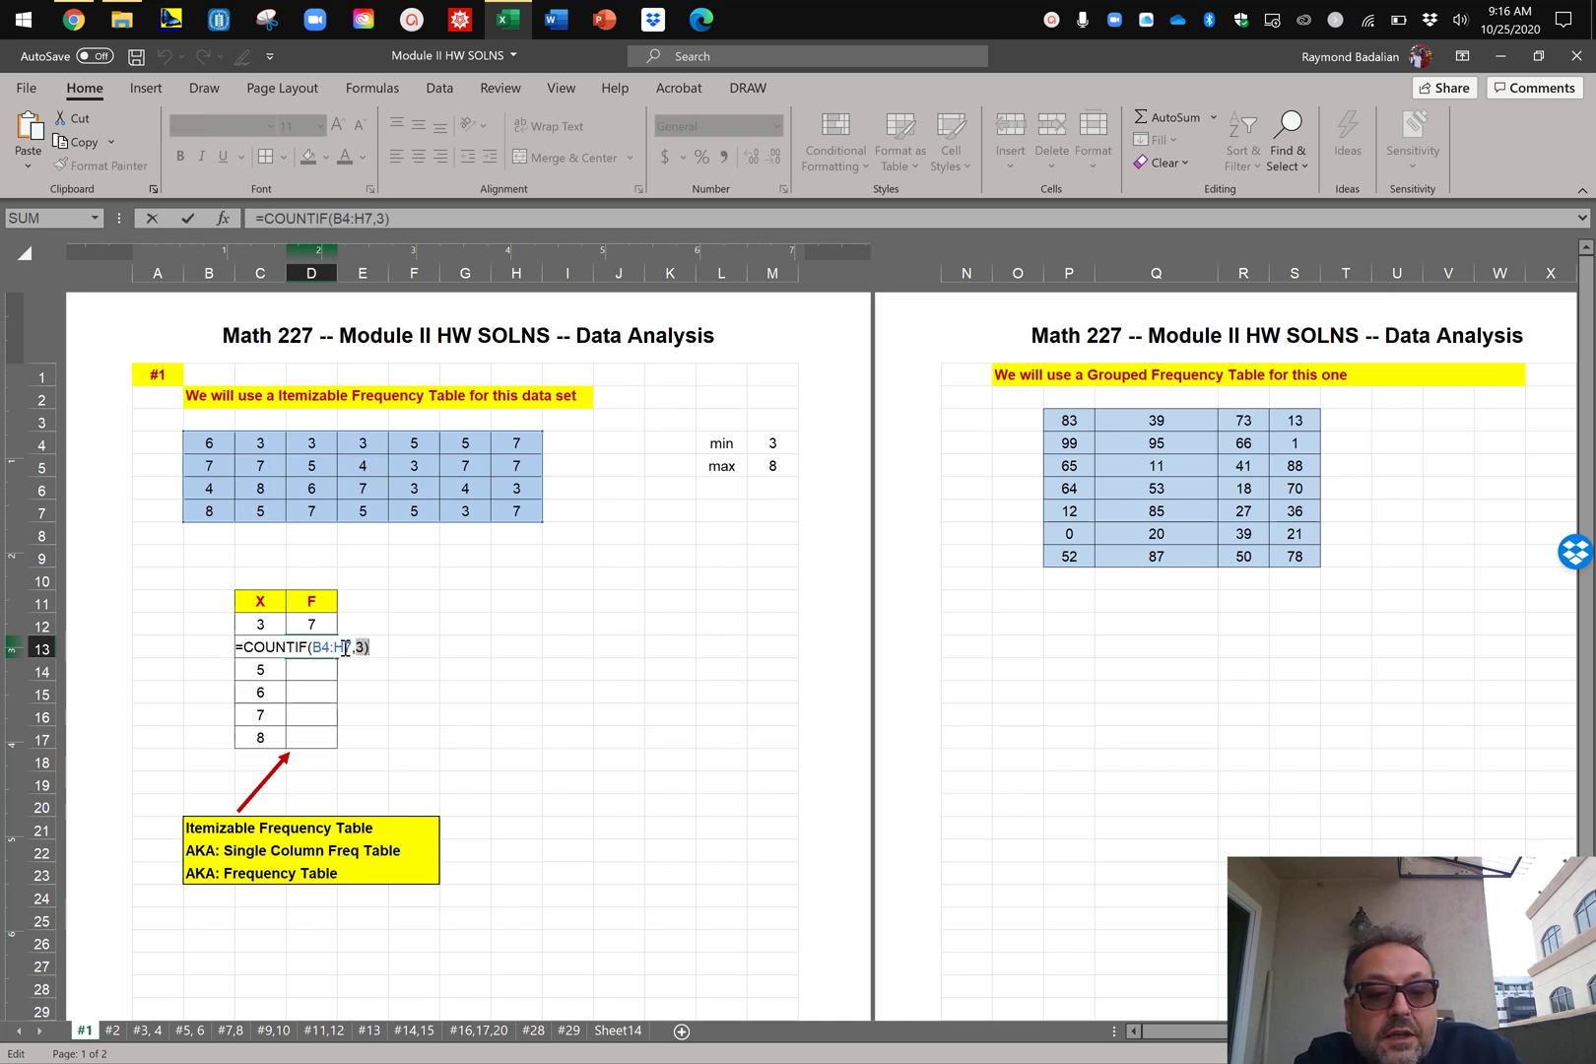
key("Left")
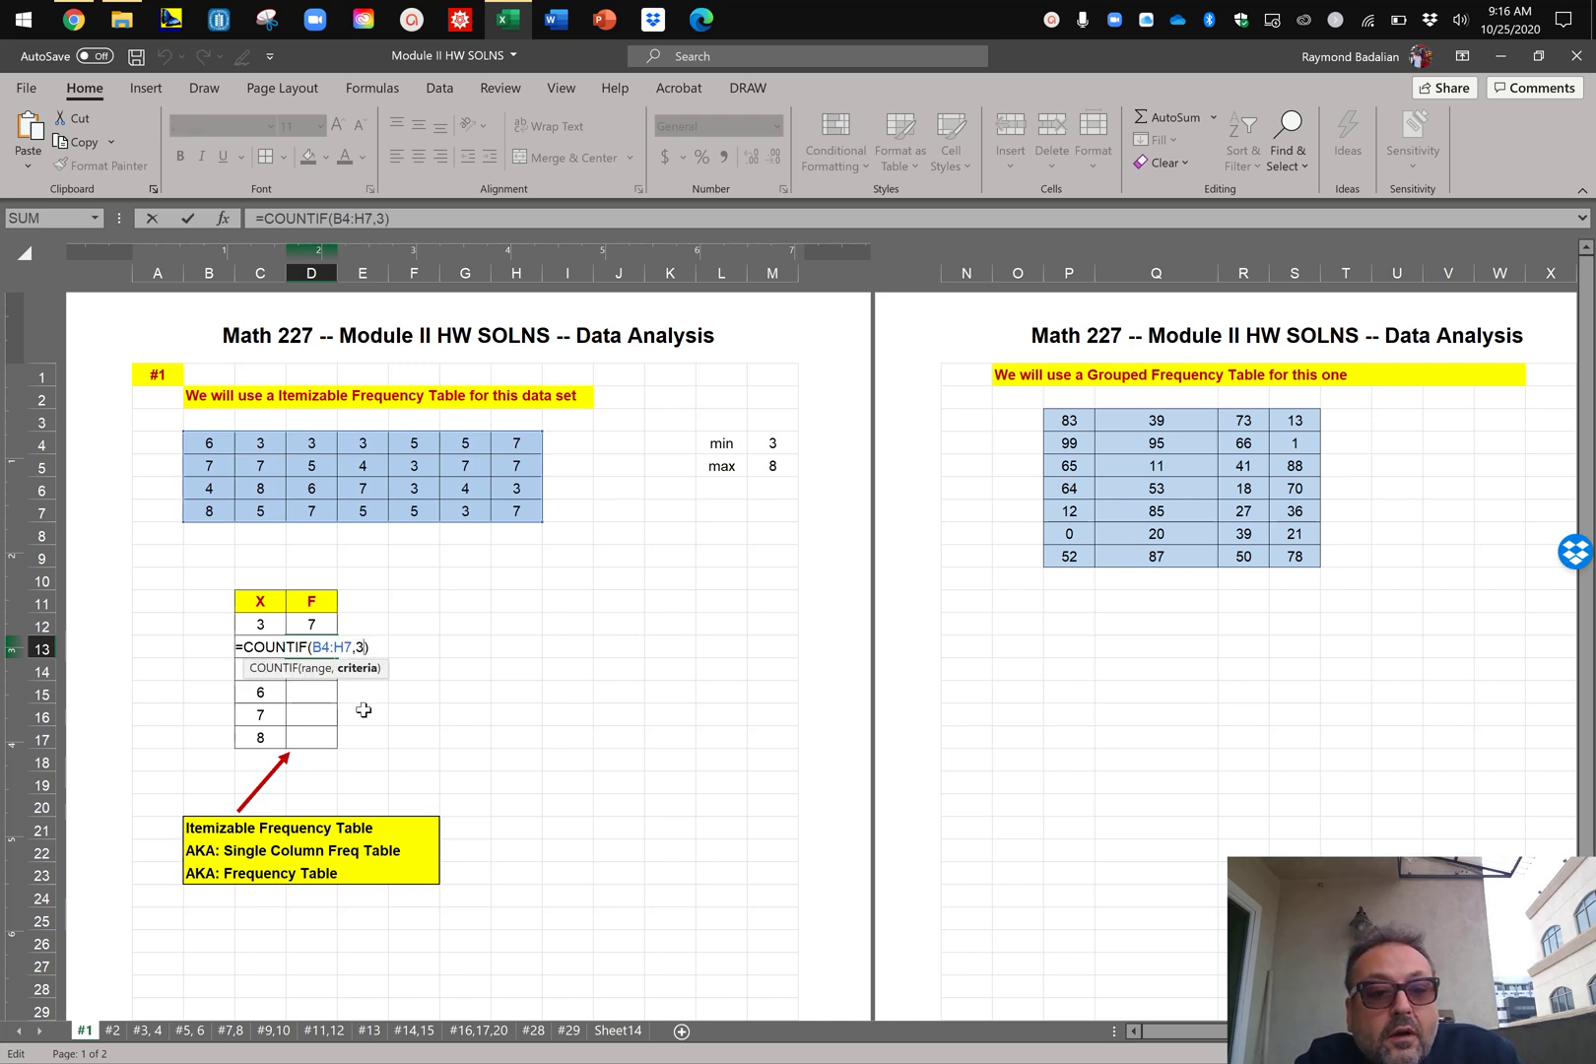
key("BackSpace")
type("4")
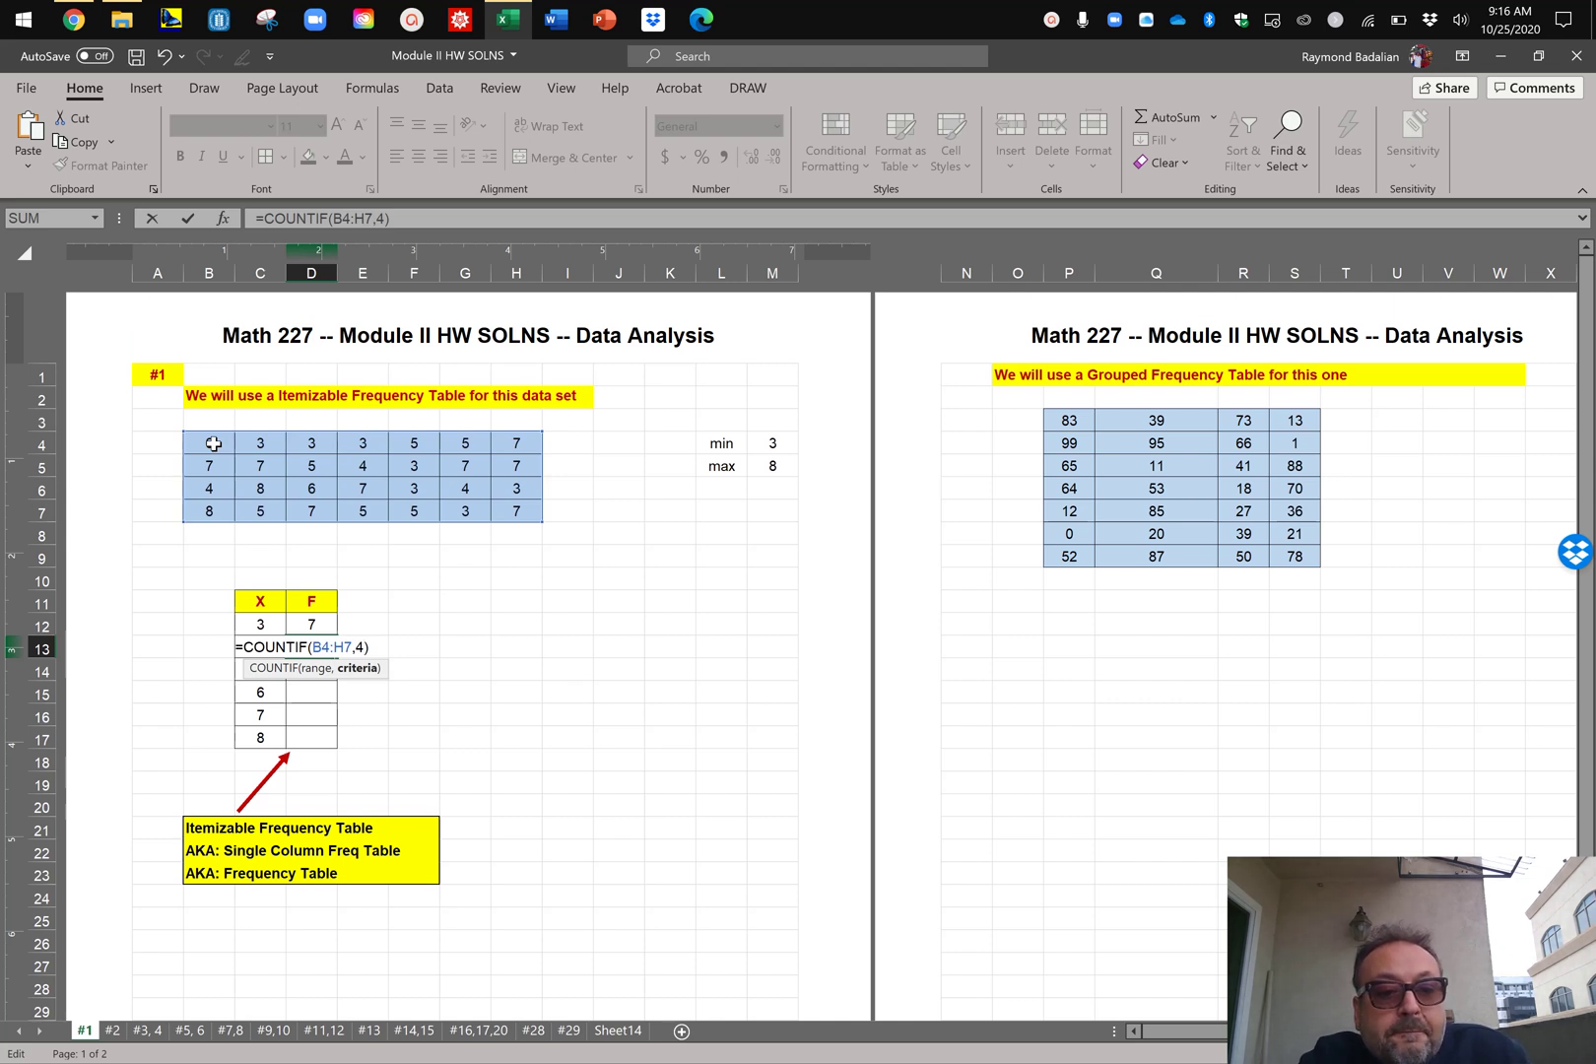
key("Return")
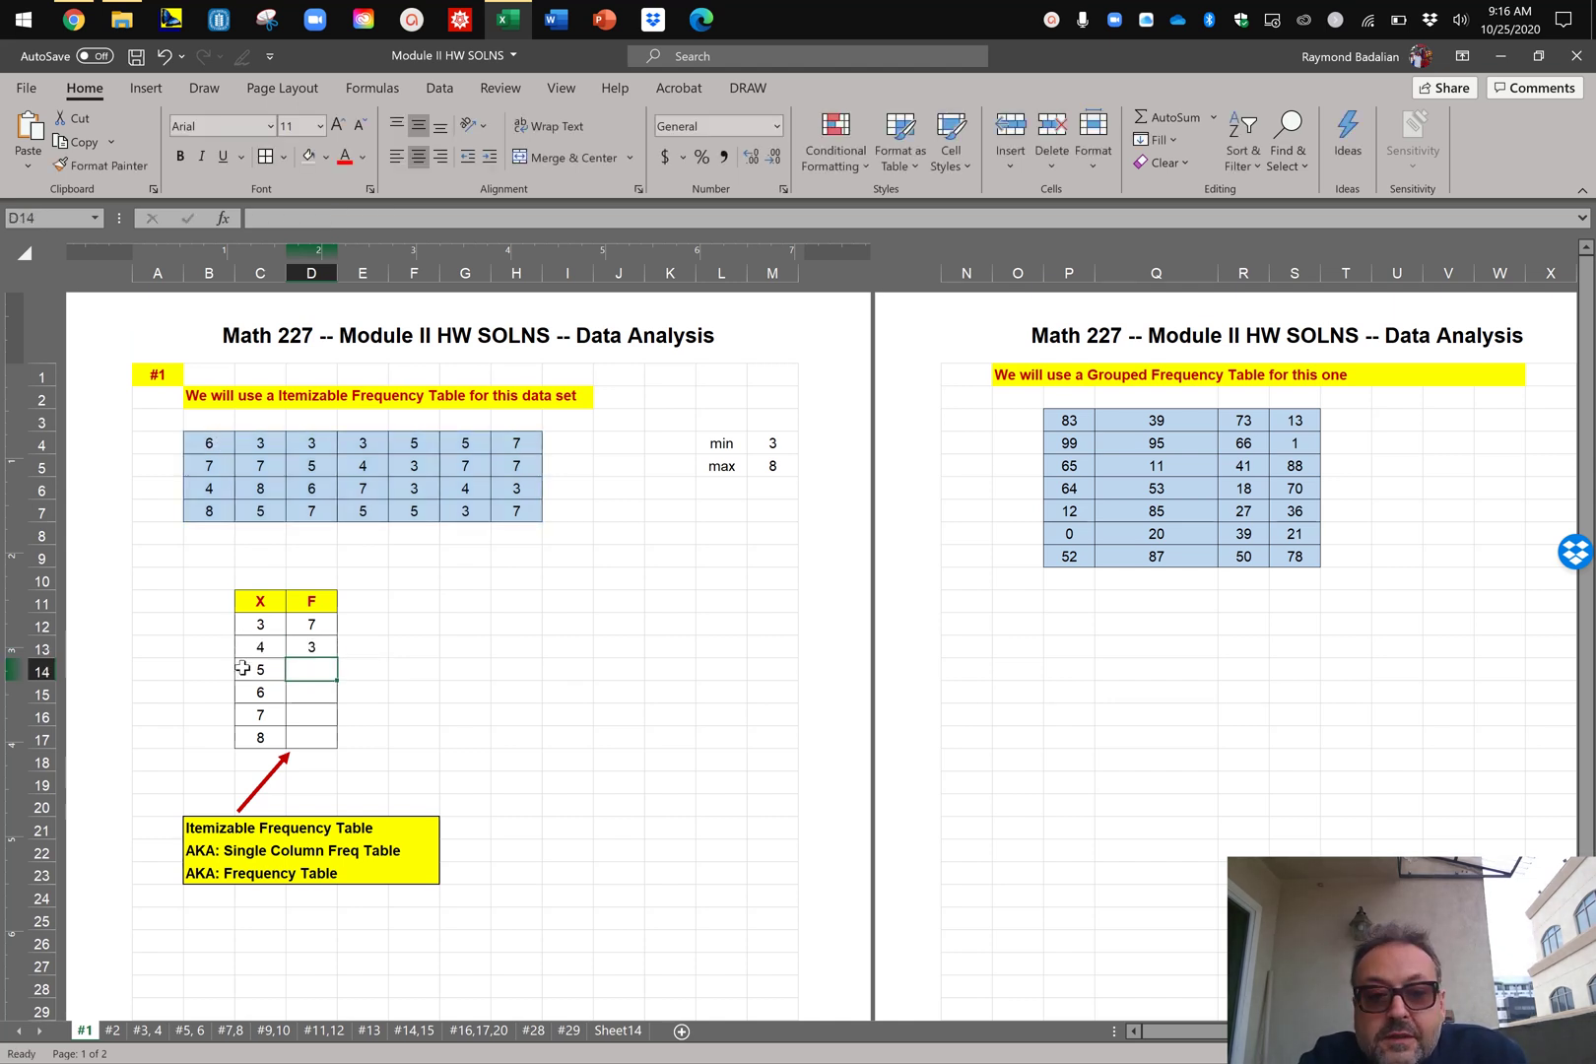
Step: Paste the COUNTIF into D14 and D15 with criteria 5 and 6
type("=COUNTIF(B4:H7,3)")
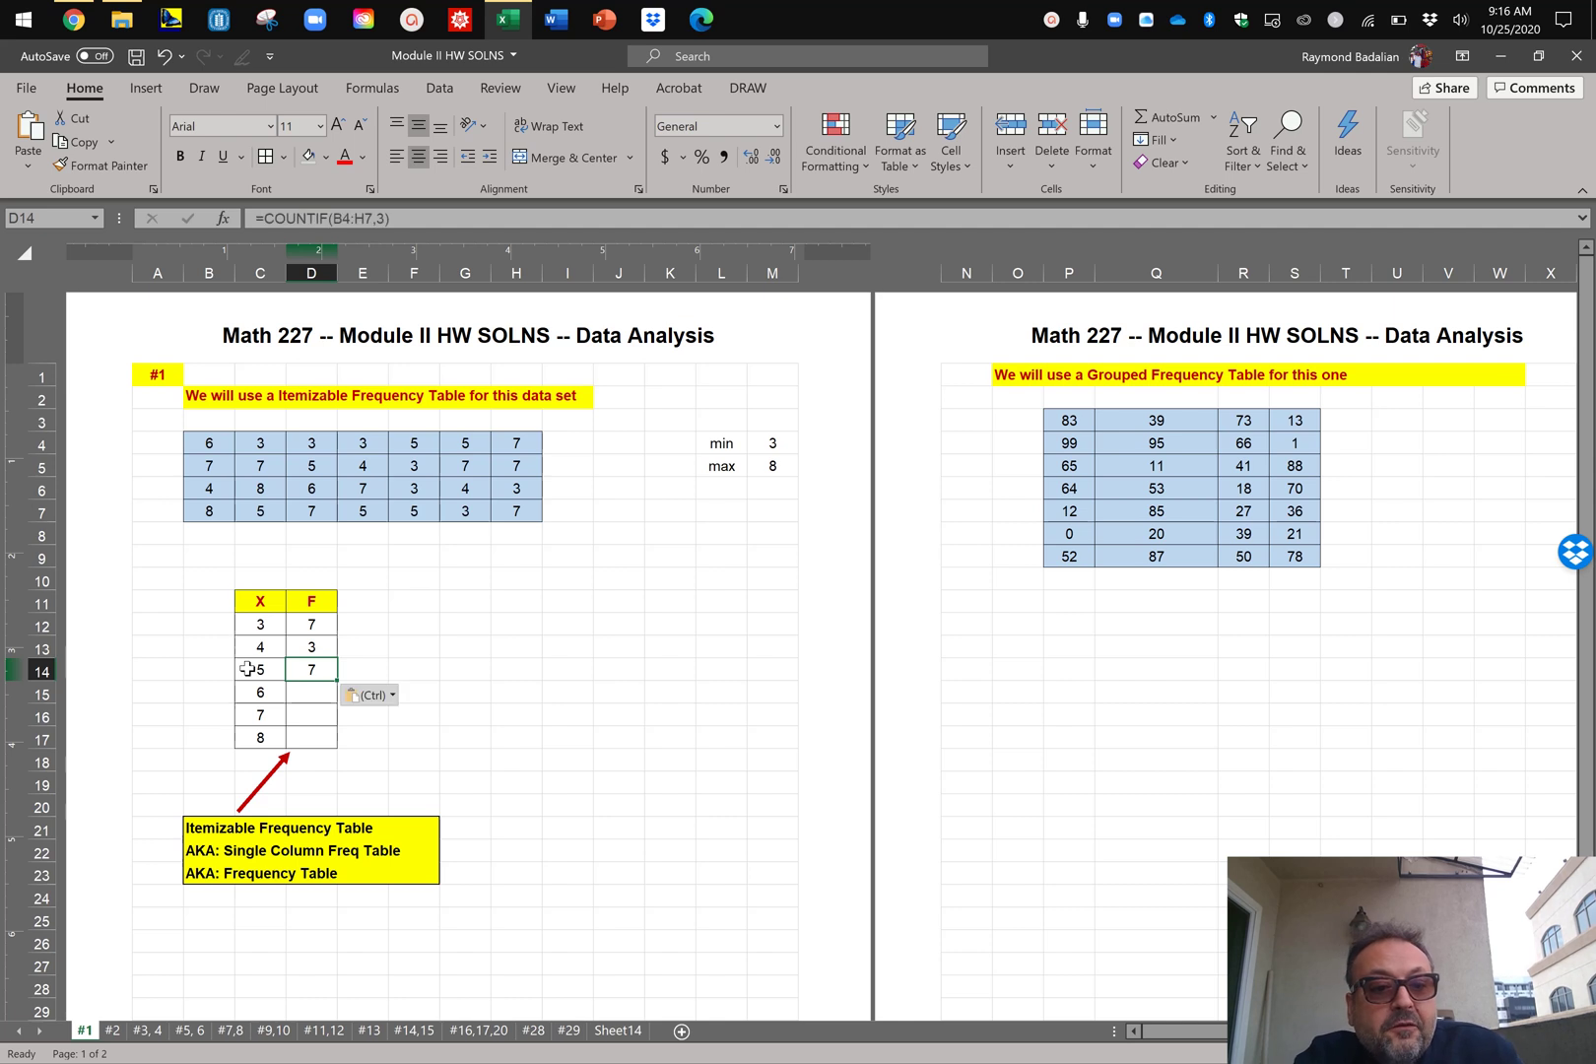
double_click(313, 671)
key("BackSpace")
type("5")
key("Return")
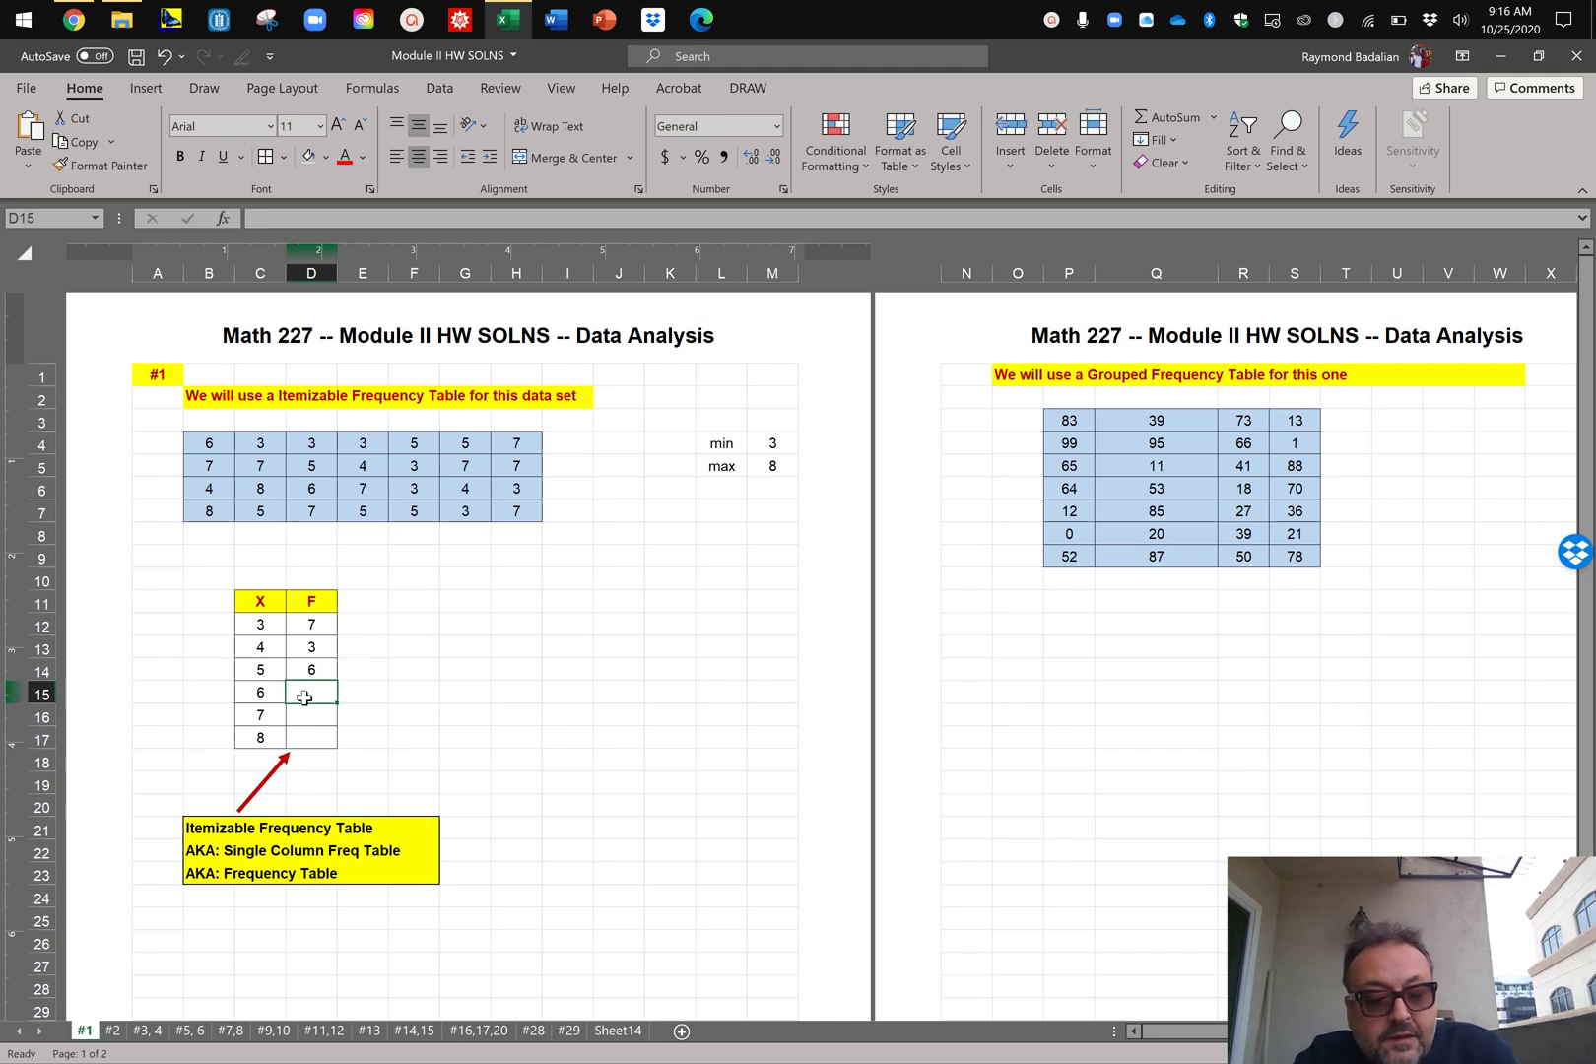
type("=COUNTIF(B4:H7,3)")
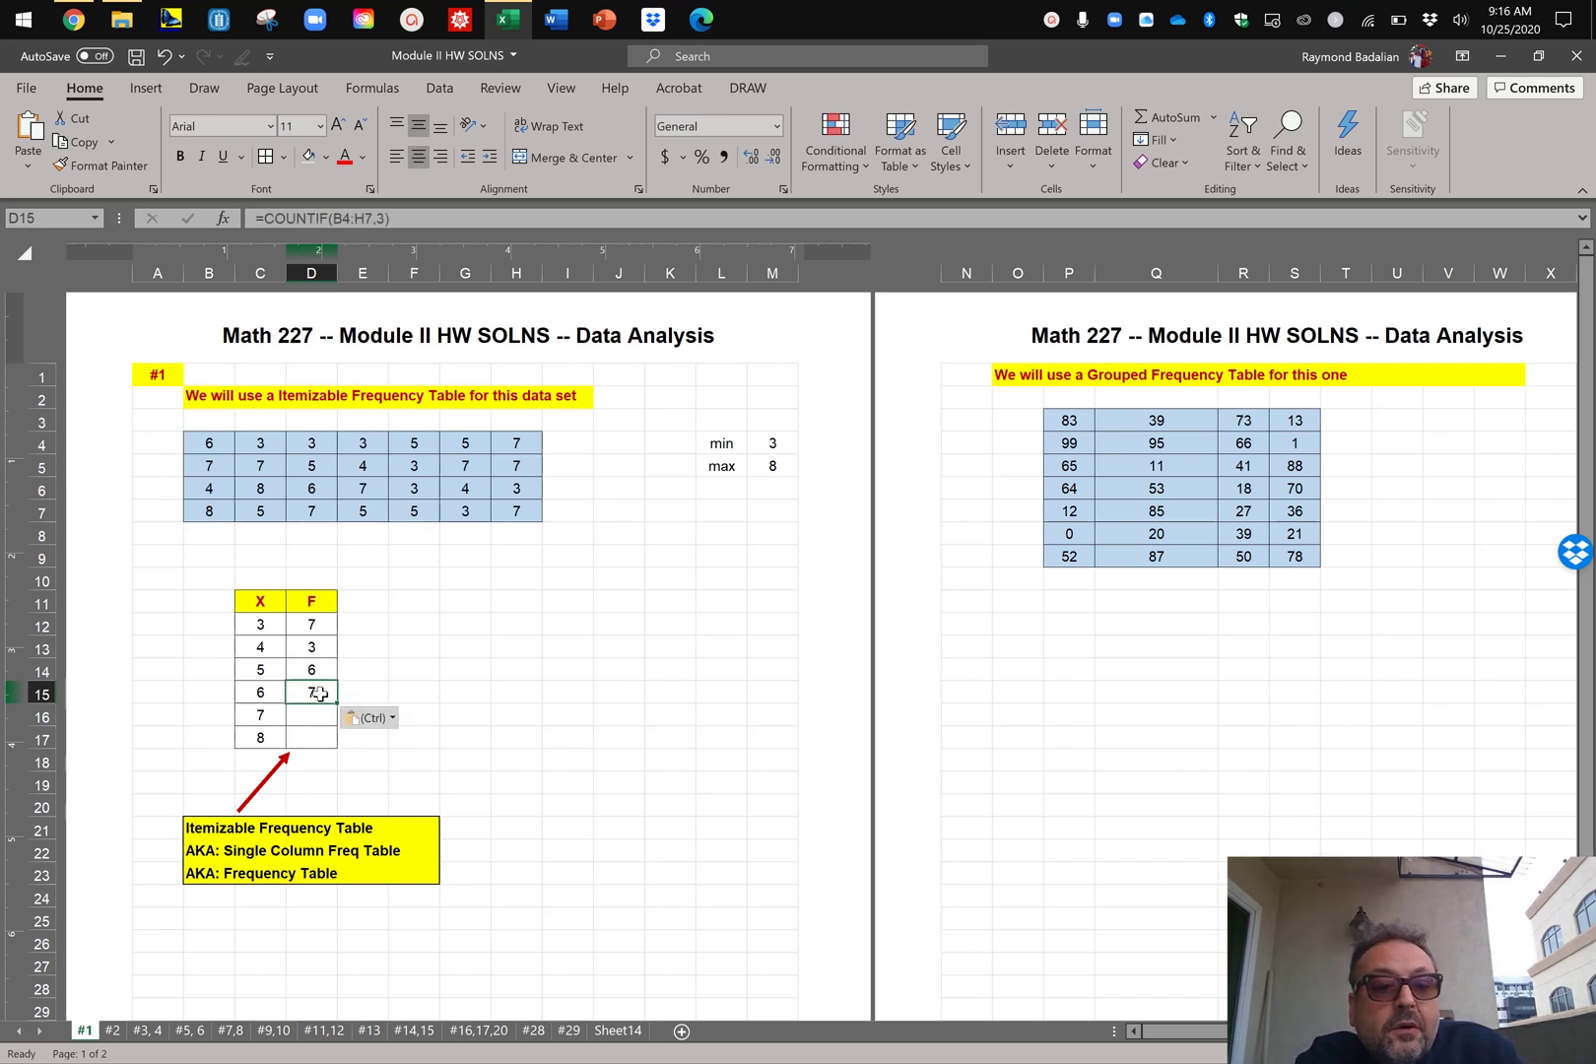
double_click(313, 695)
left_click(365, 692)
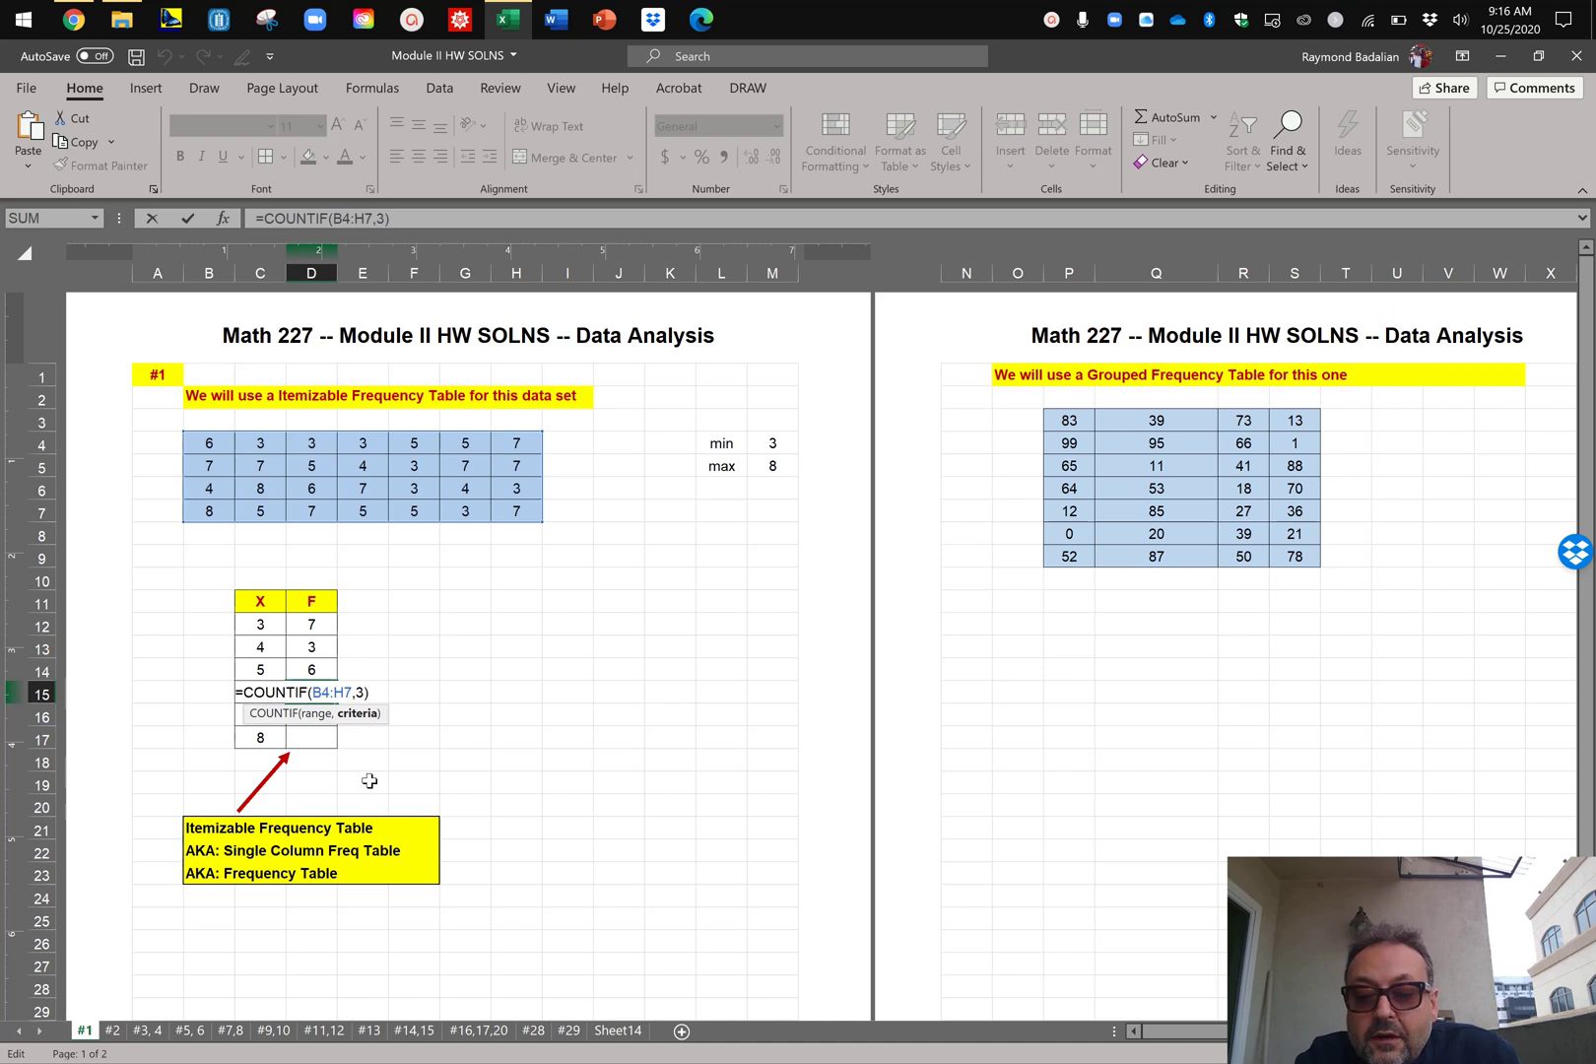
key("BackSpace")
type("6")
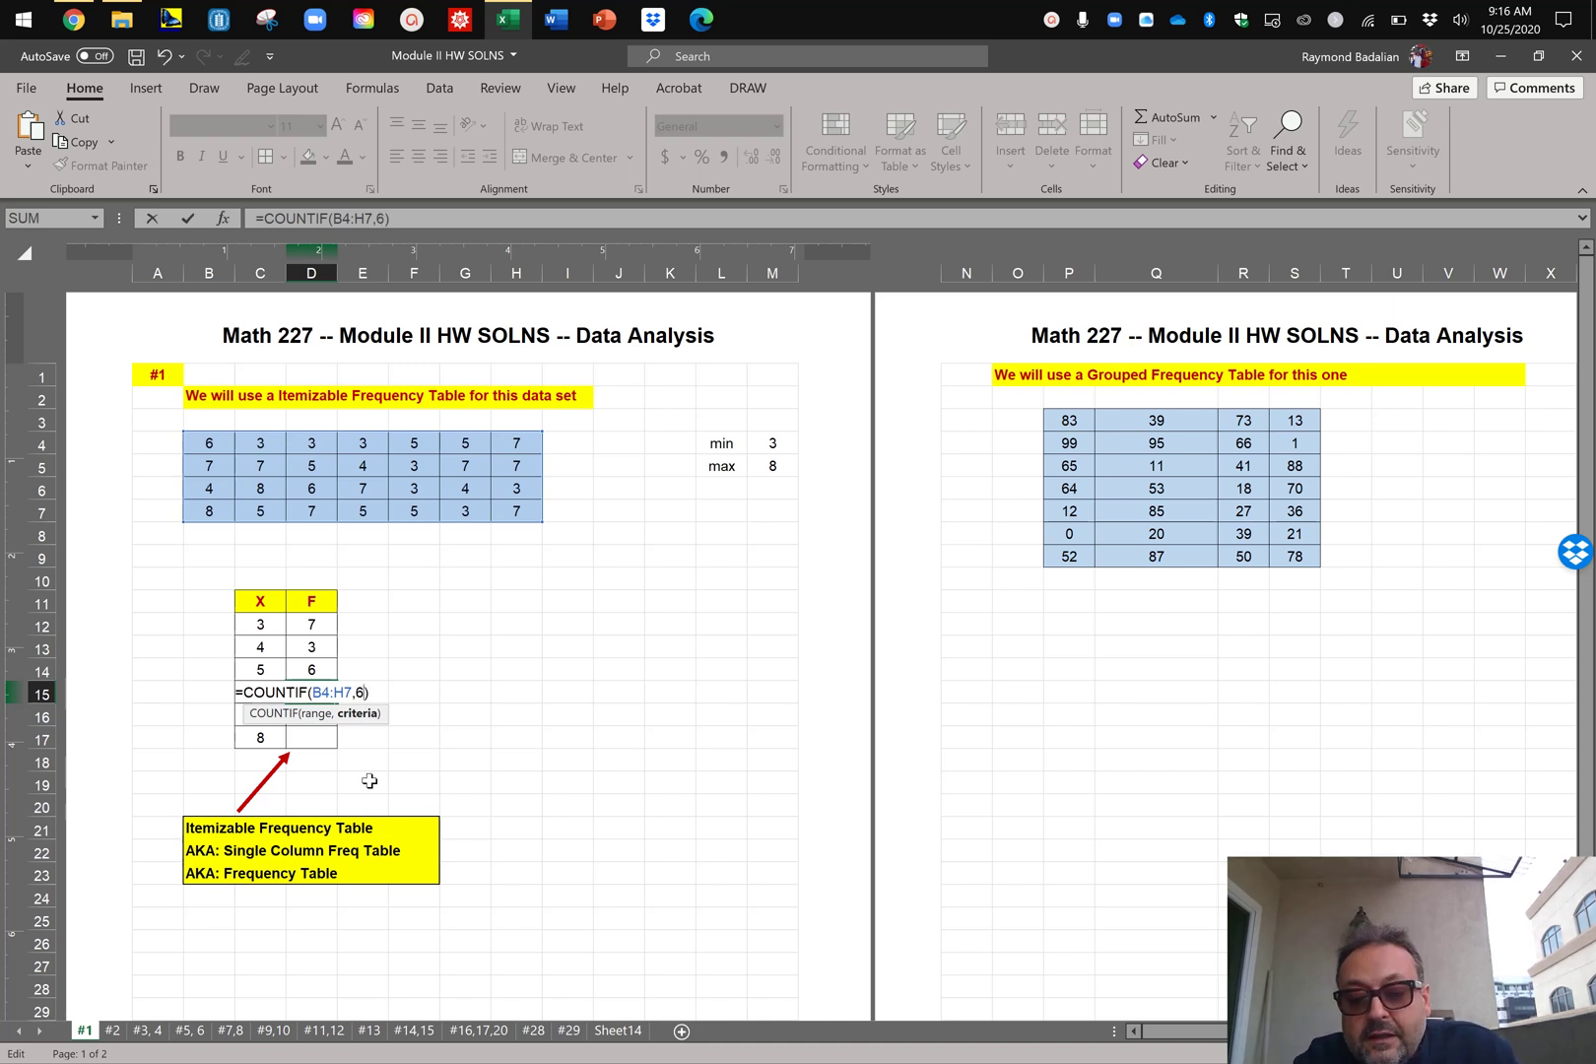
key("Return")
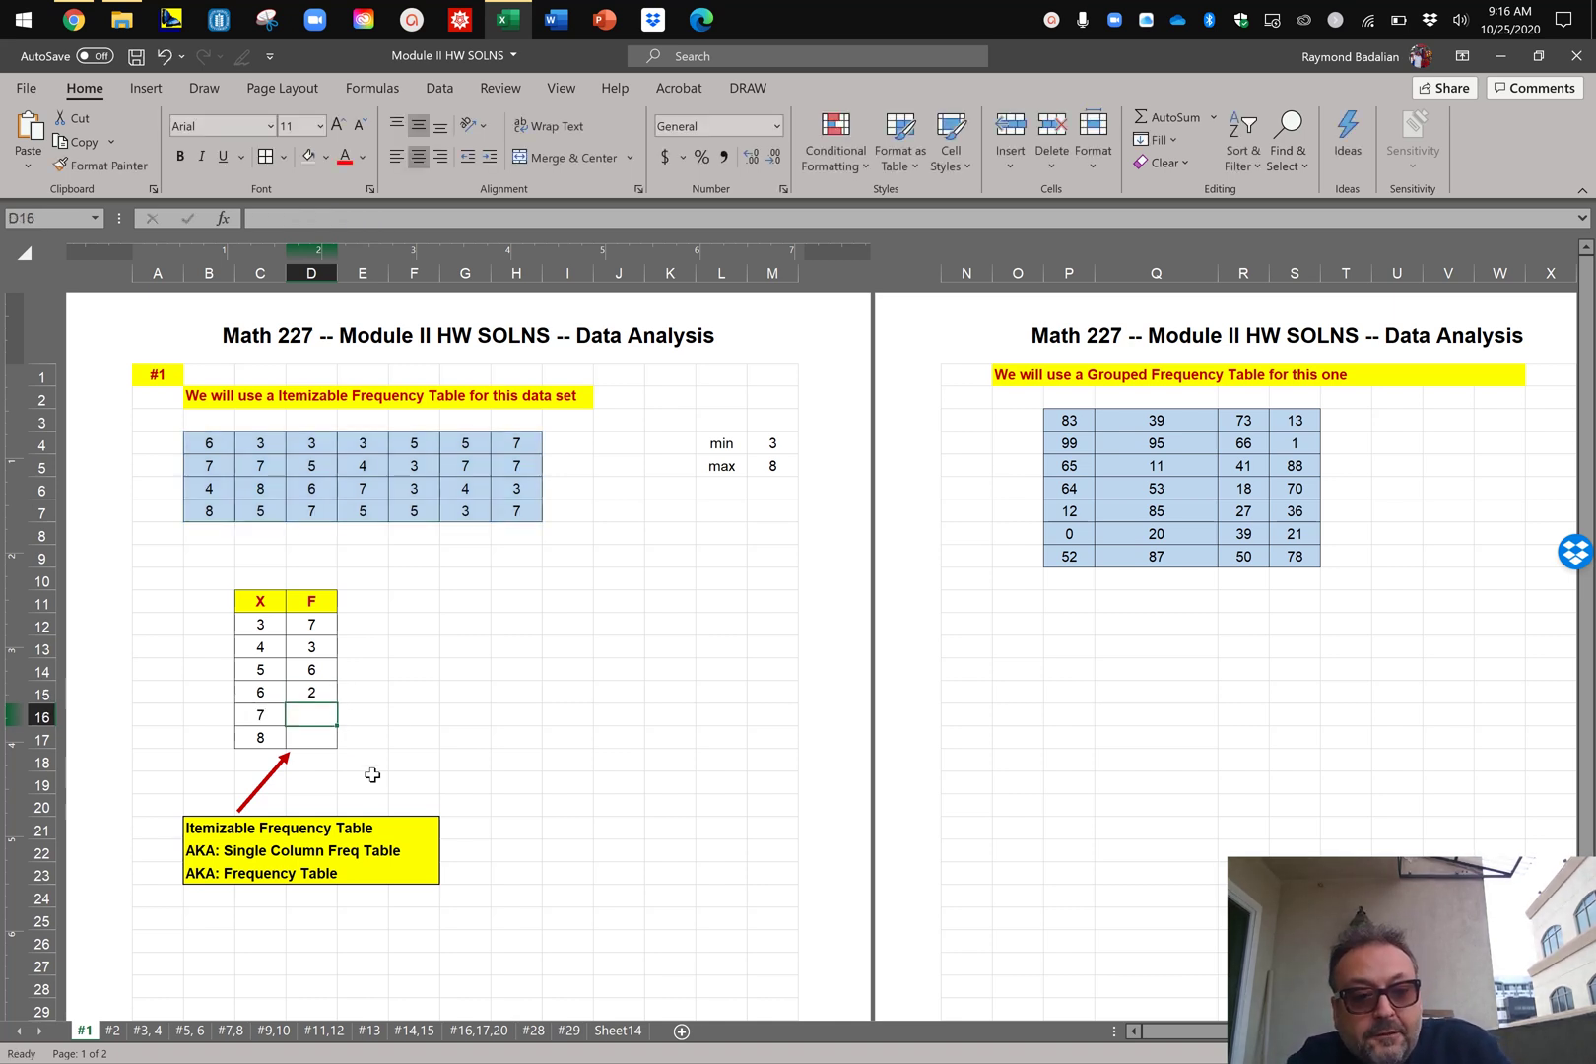
Step: Paste the COUNTIF into D16 and D17 with criteria 7 and 8
type("7")
scroll(320, 708, "right", 3)
left_click(325, 711)
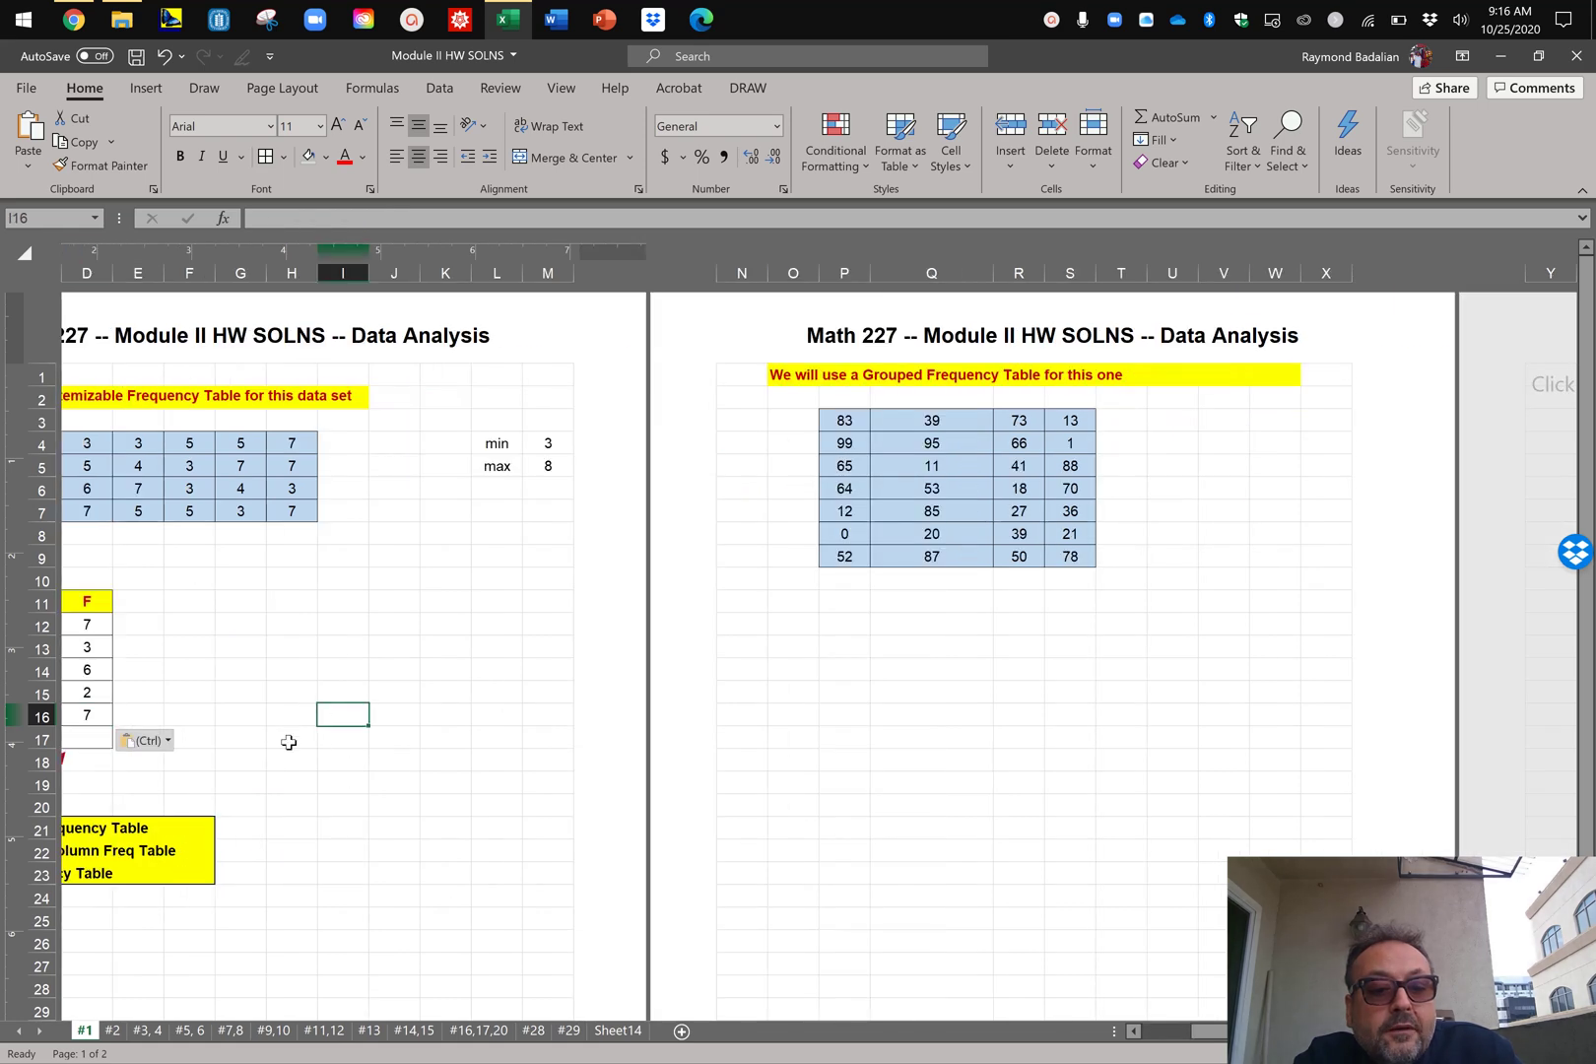
left_click(1145, 1030)
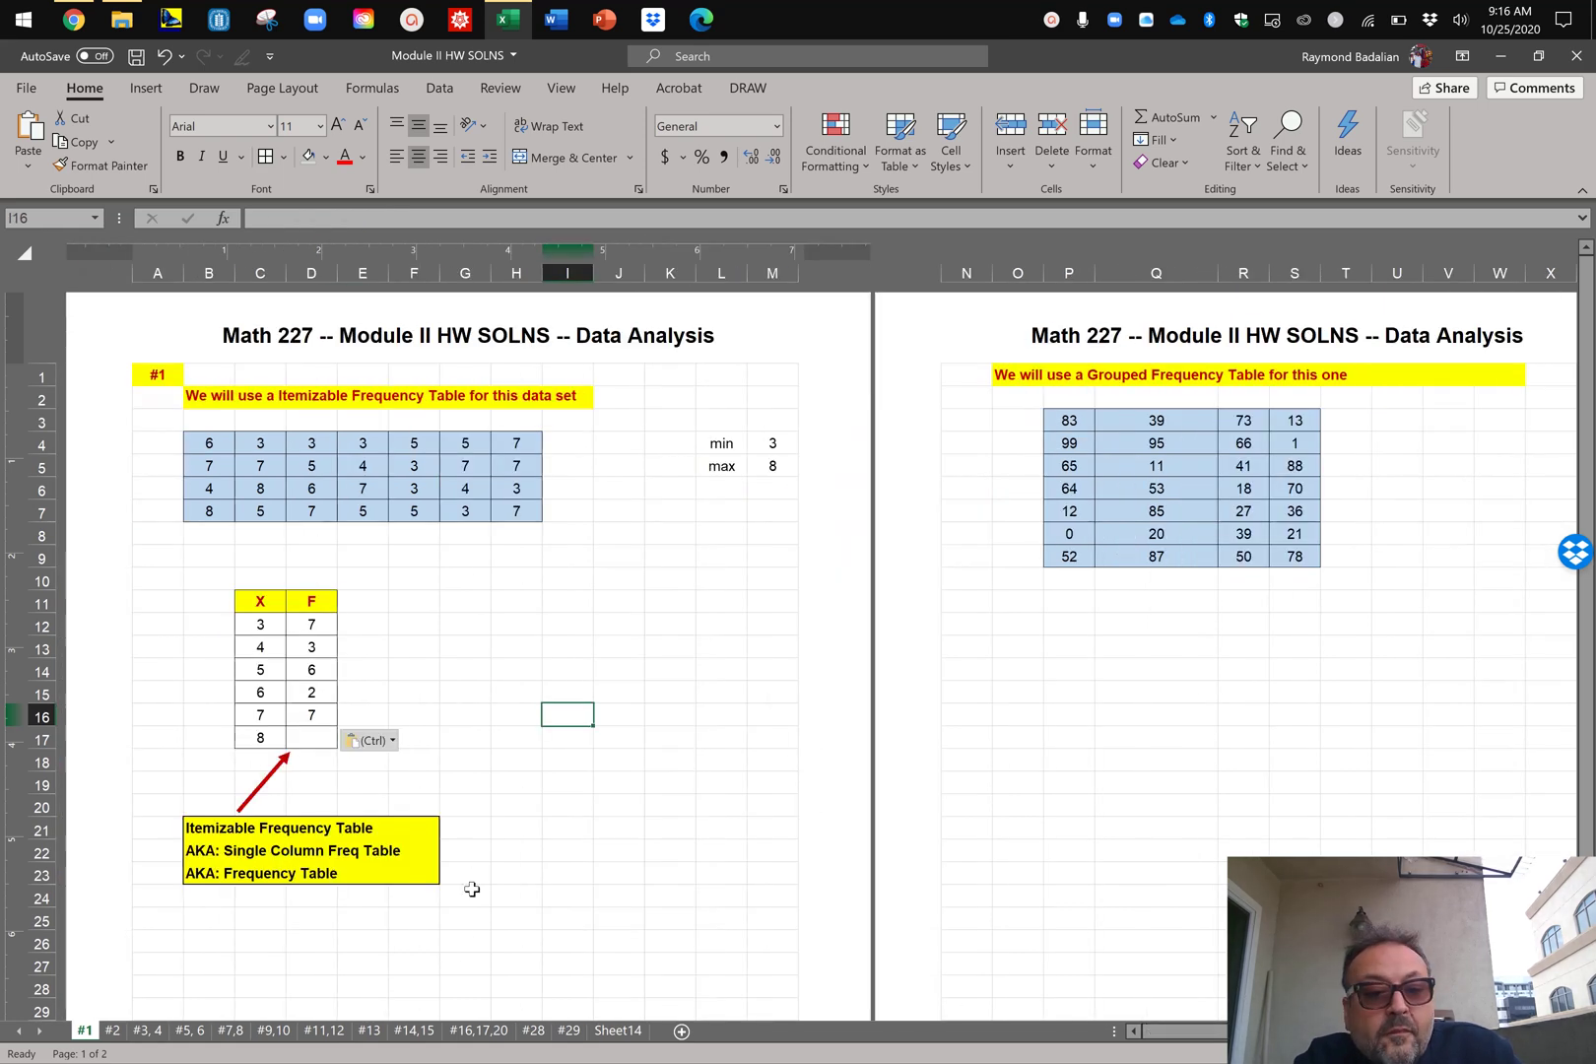
left_click(312, 716)
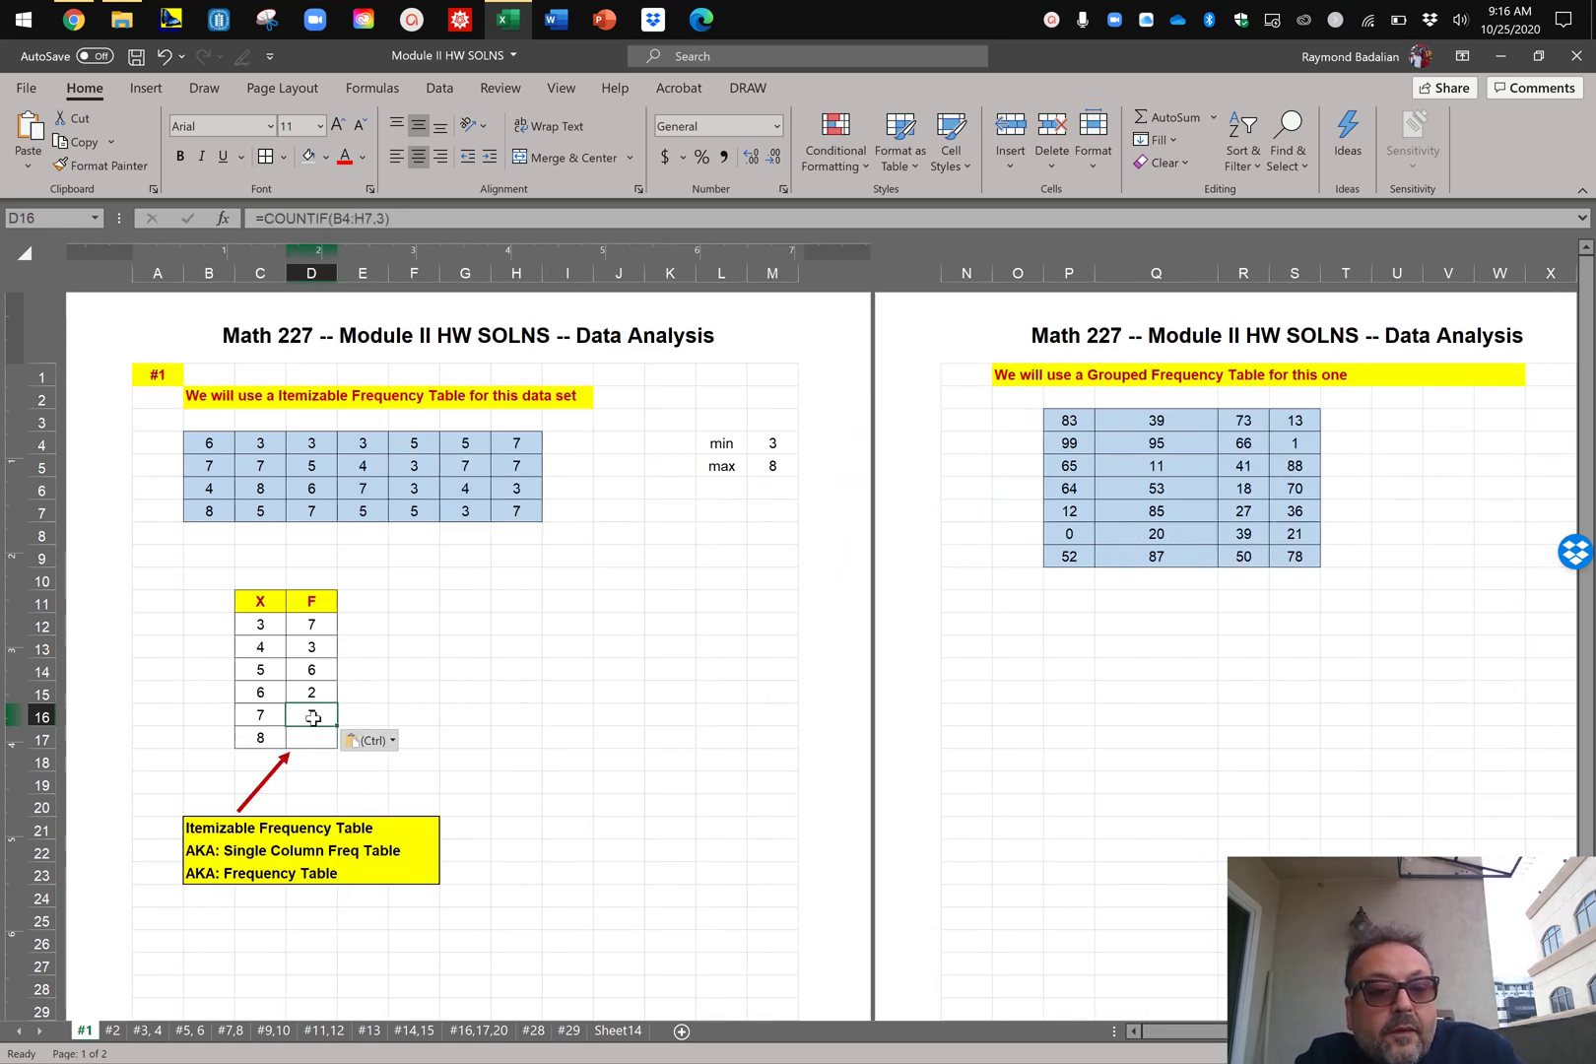
double_click(312, 716)
key("BackSpace")
type("7")
key("Return")
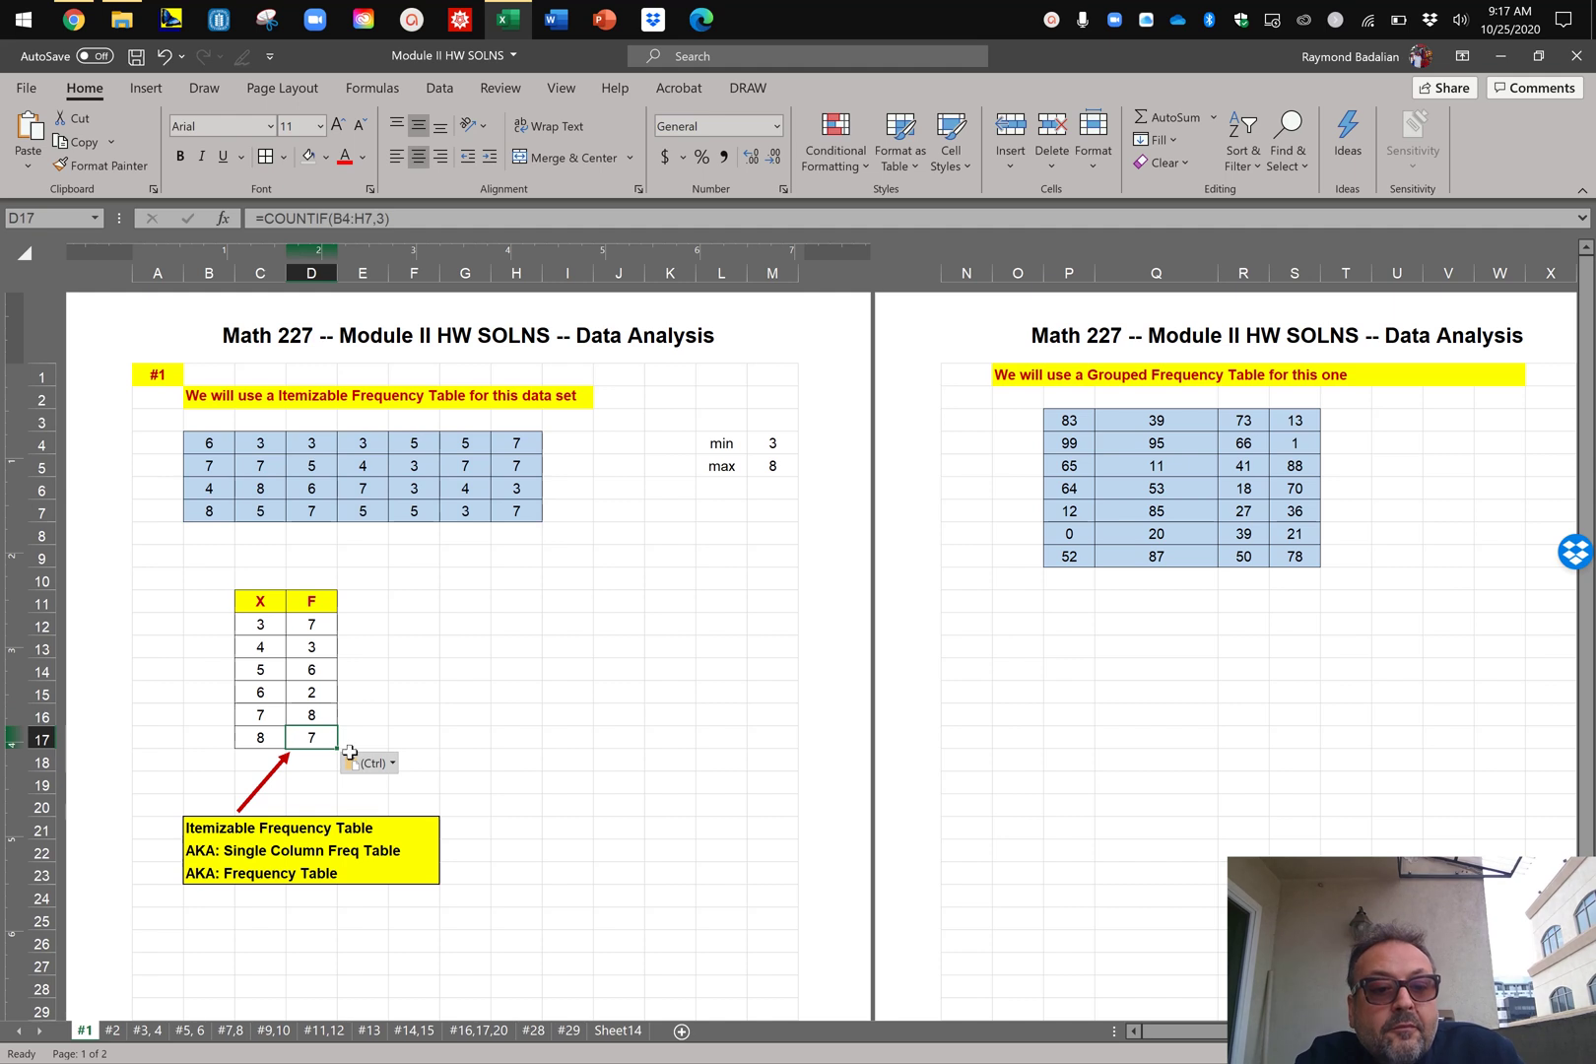
double_click(319, 738)
key("BackSpace")
type("8")
key("Return")
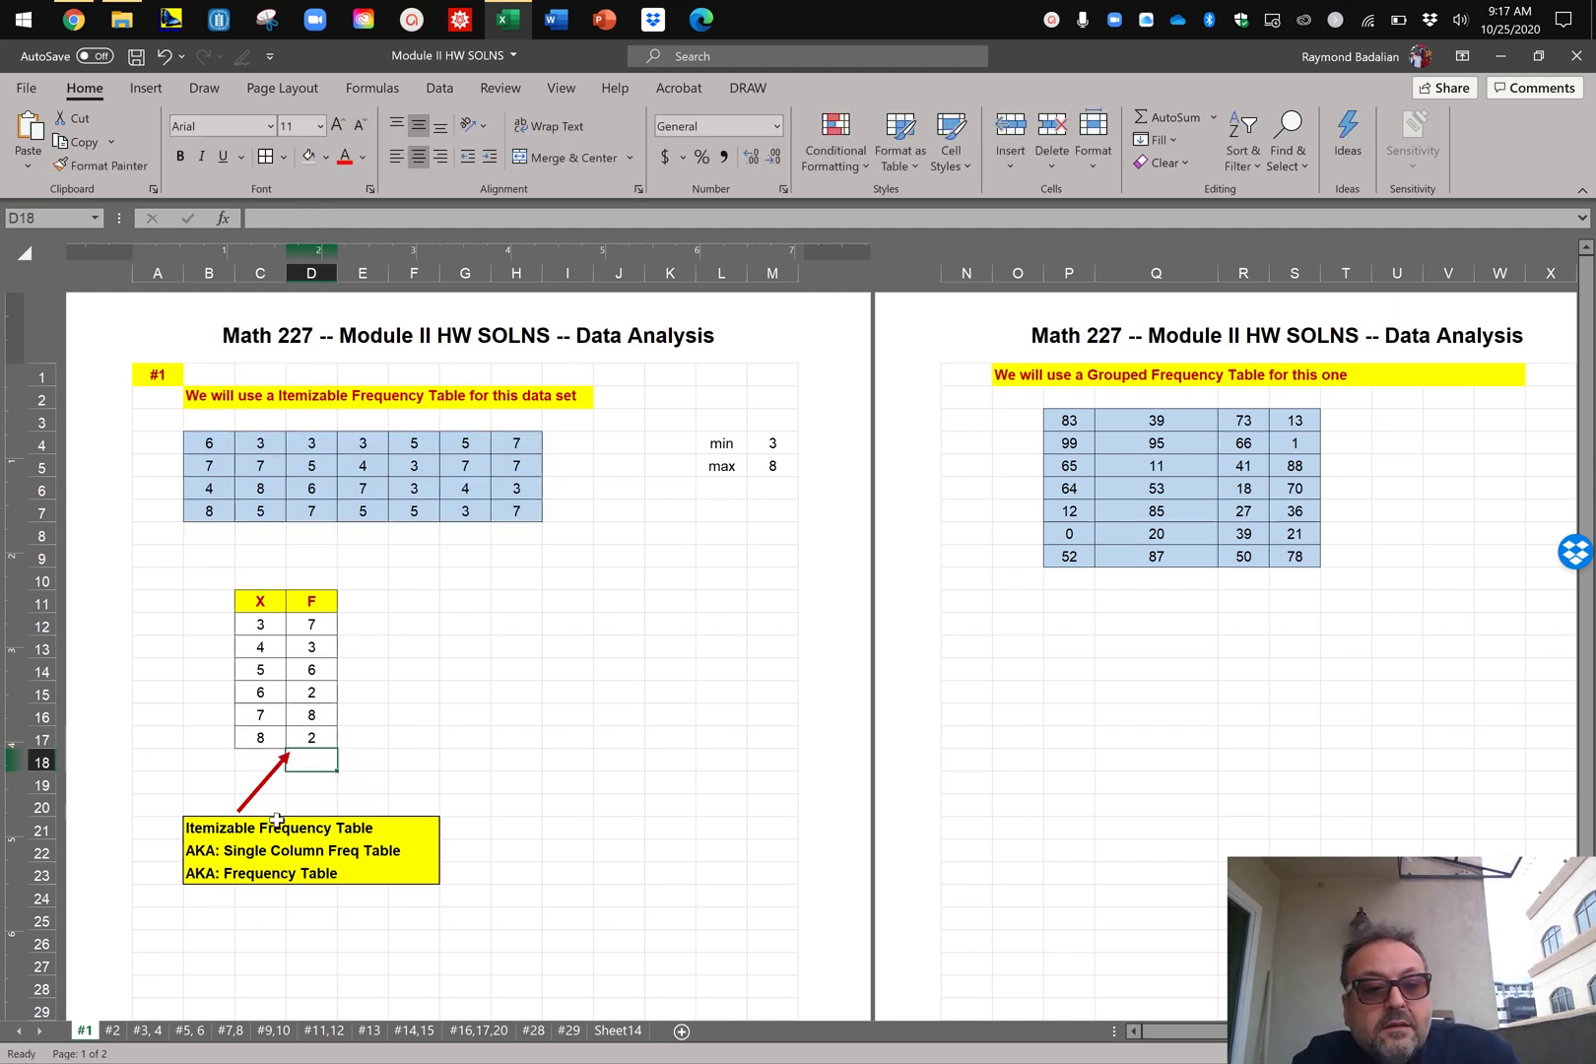
left_click(463, 782)
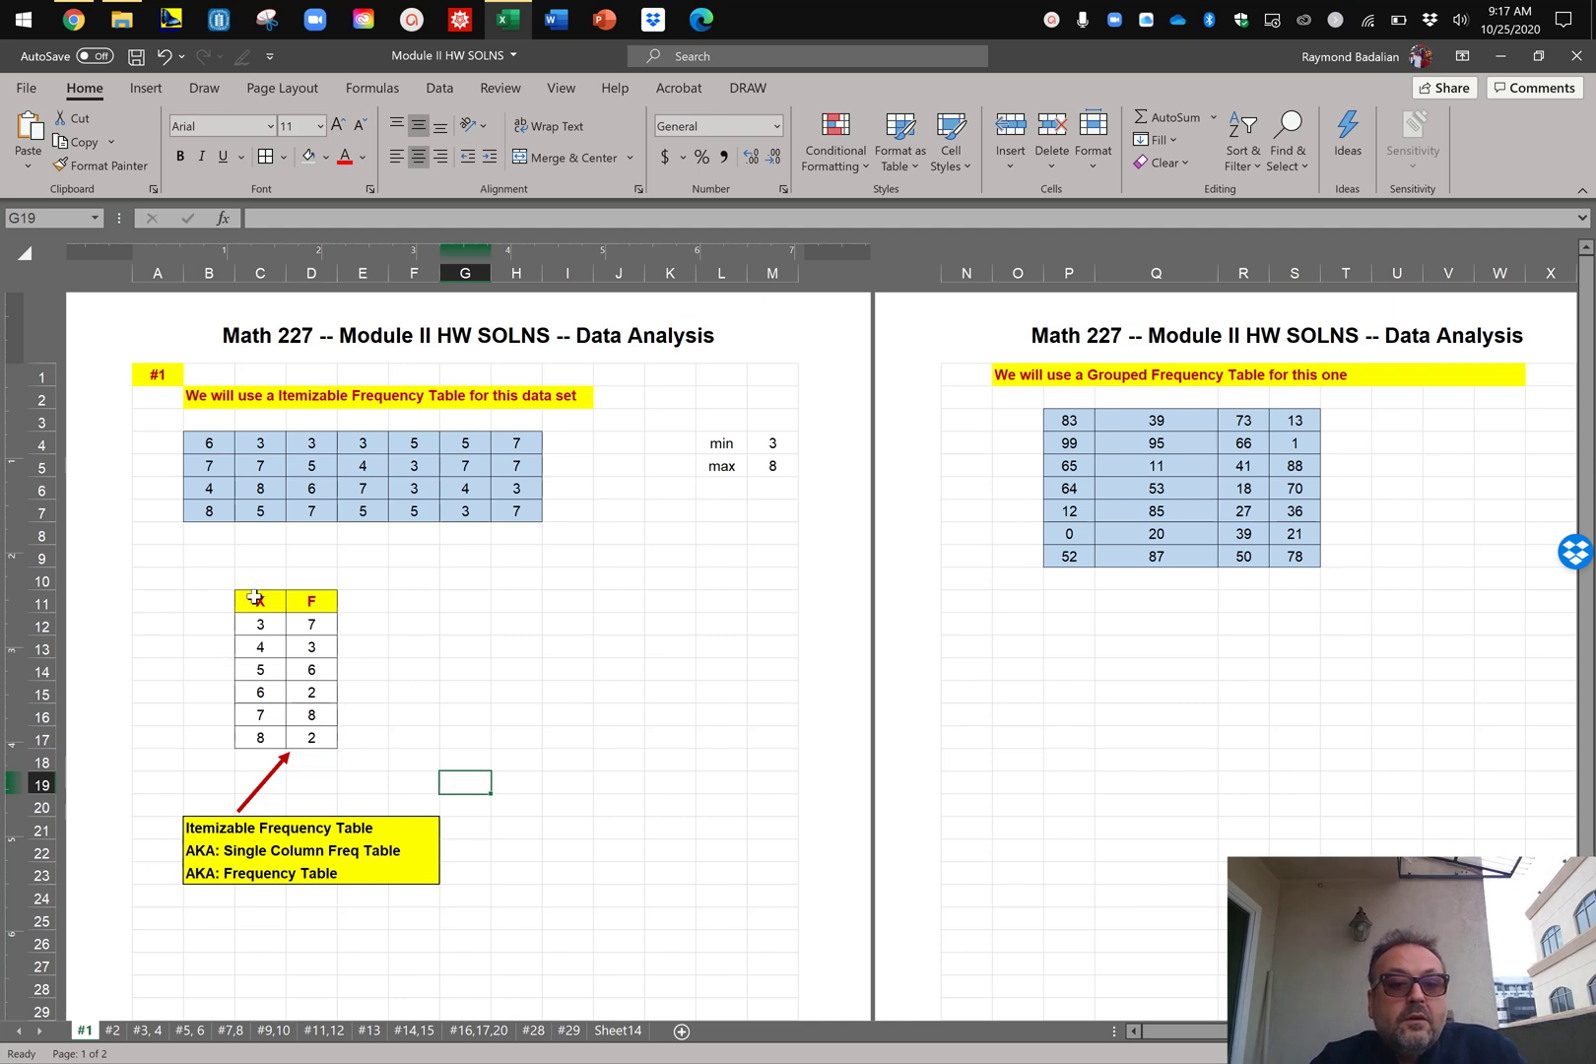
left_click_drag(254, 596, 312, 735)
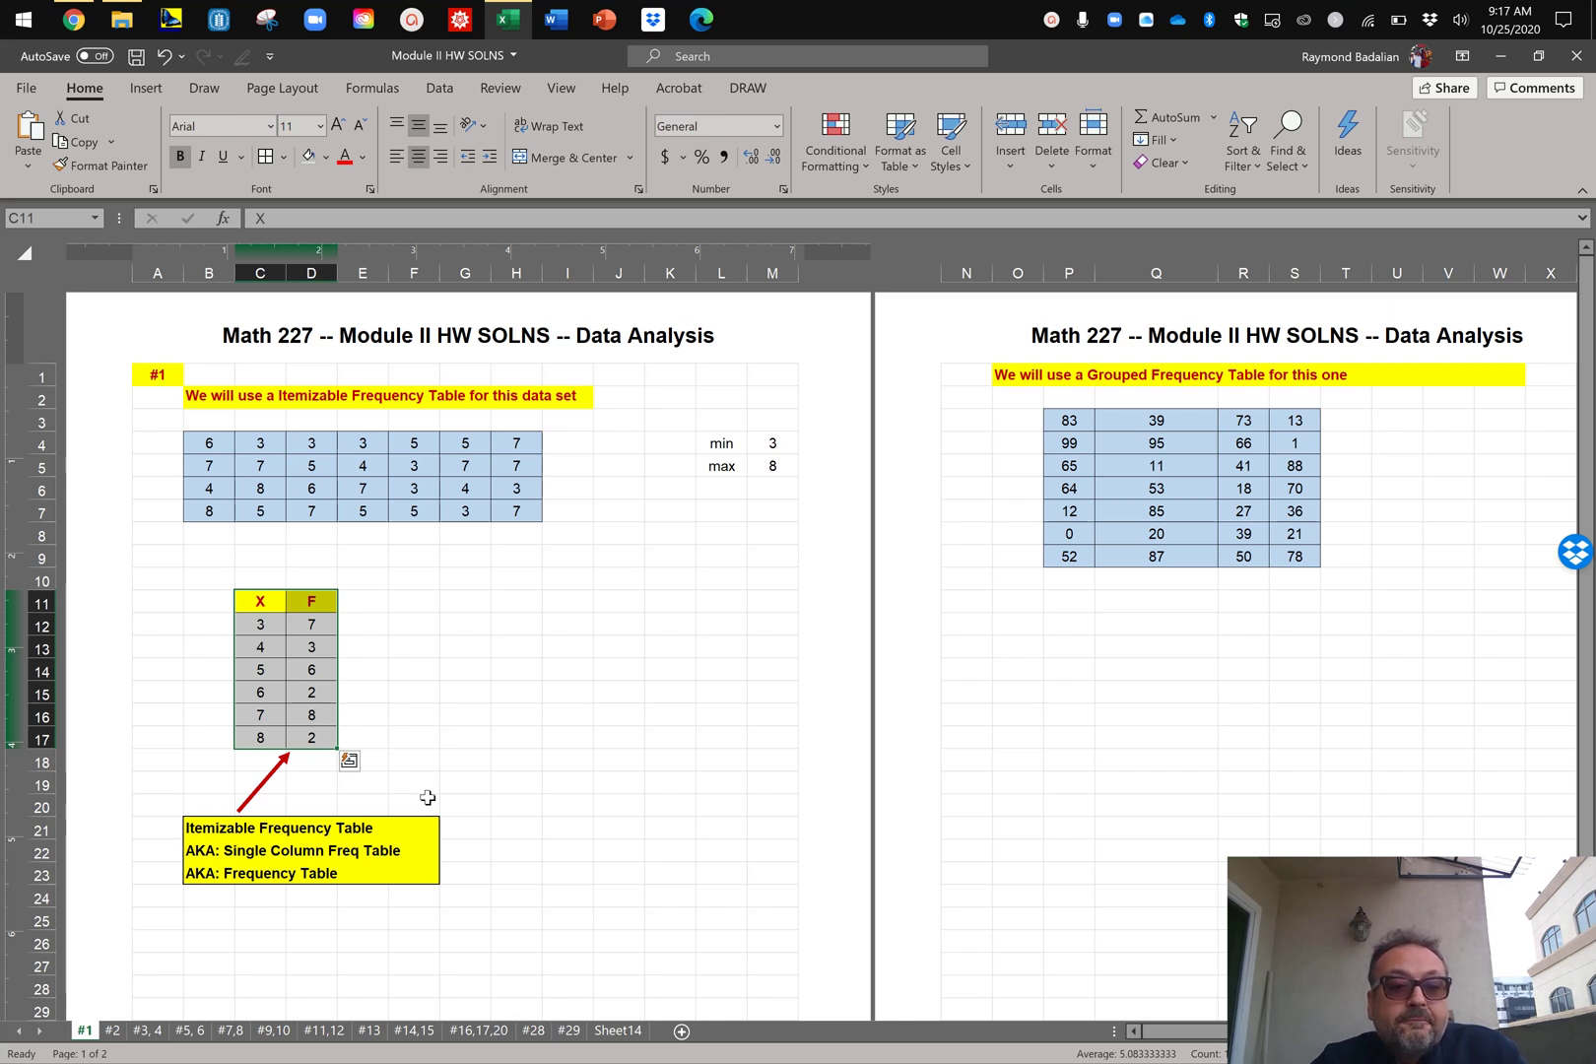
Step: Preview the Insert tab's column chart types and select C11:D17 as chart data
left_click(427, 796)
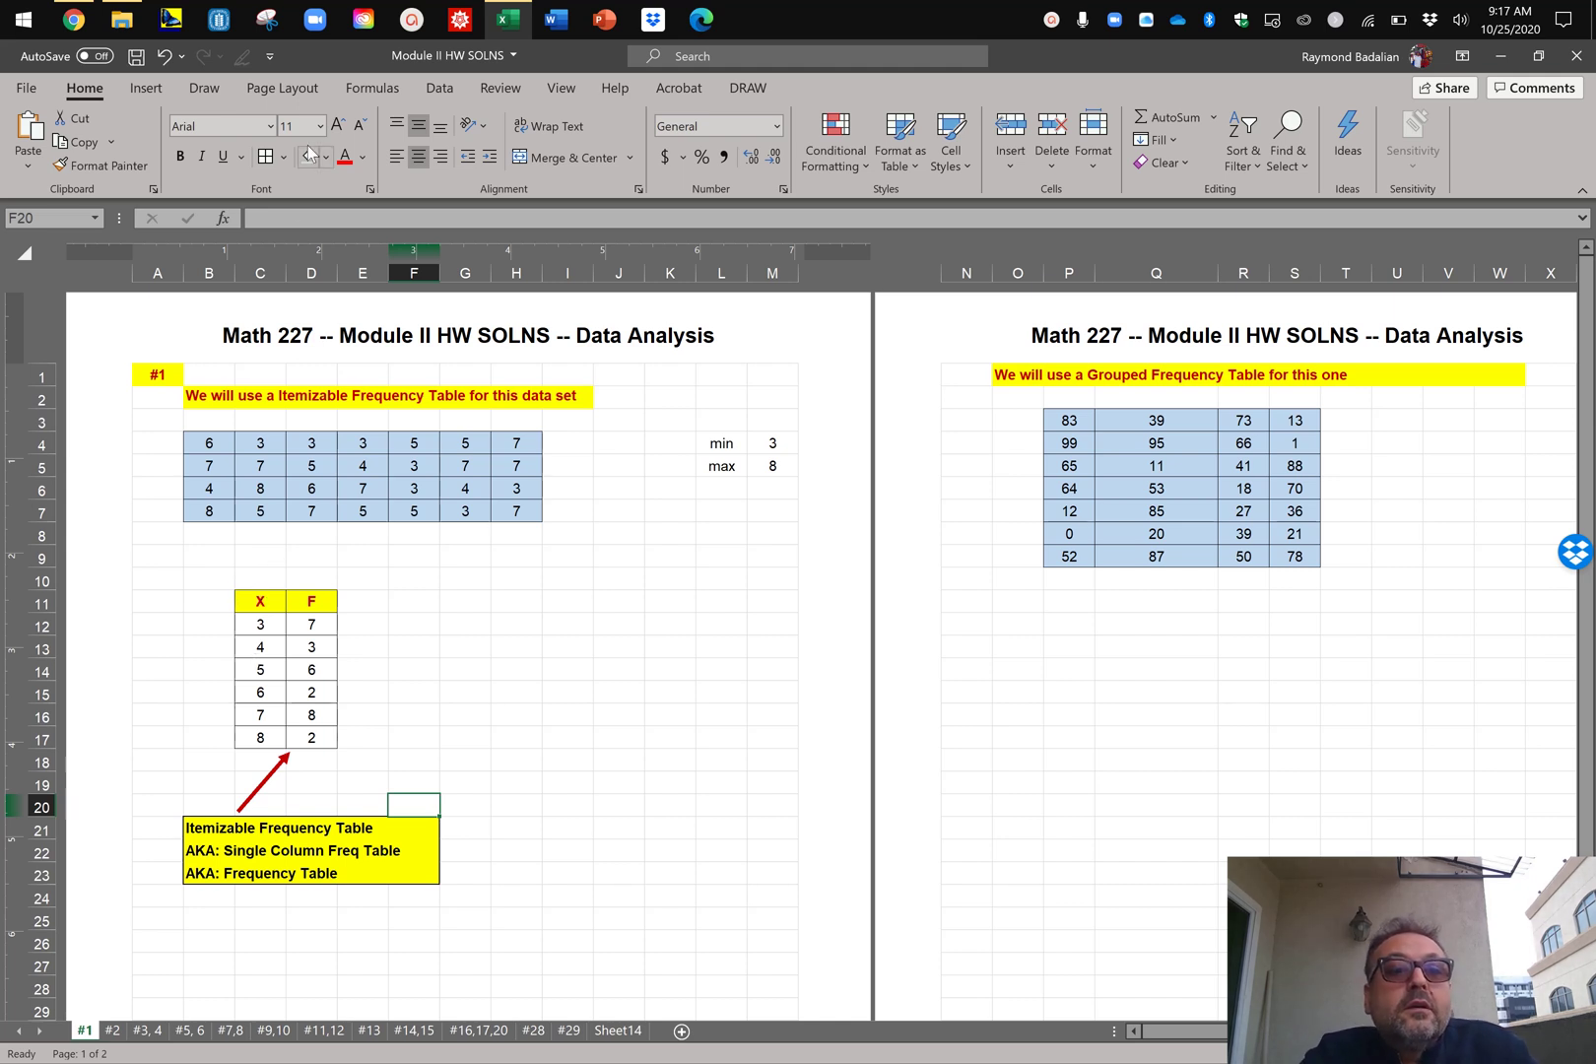
left_click(146, 88)
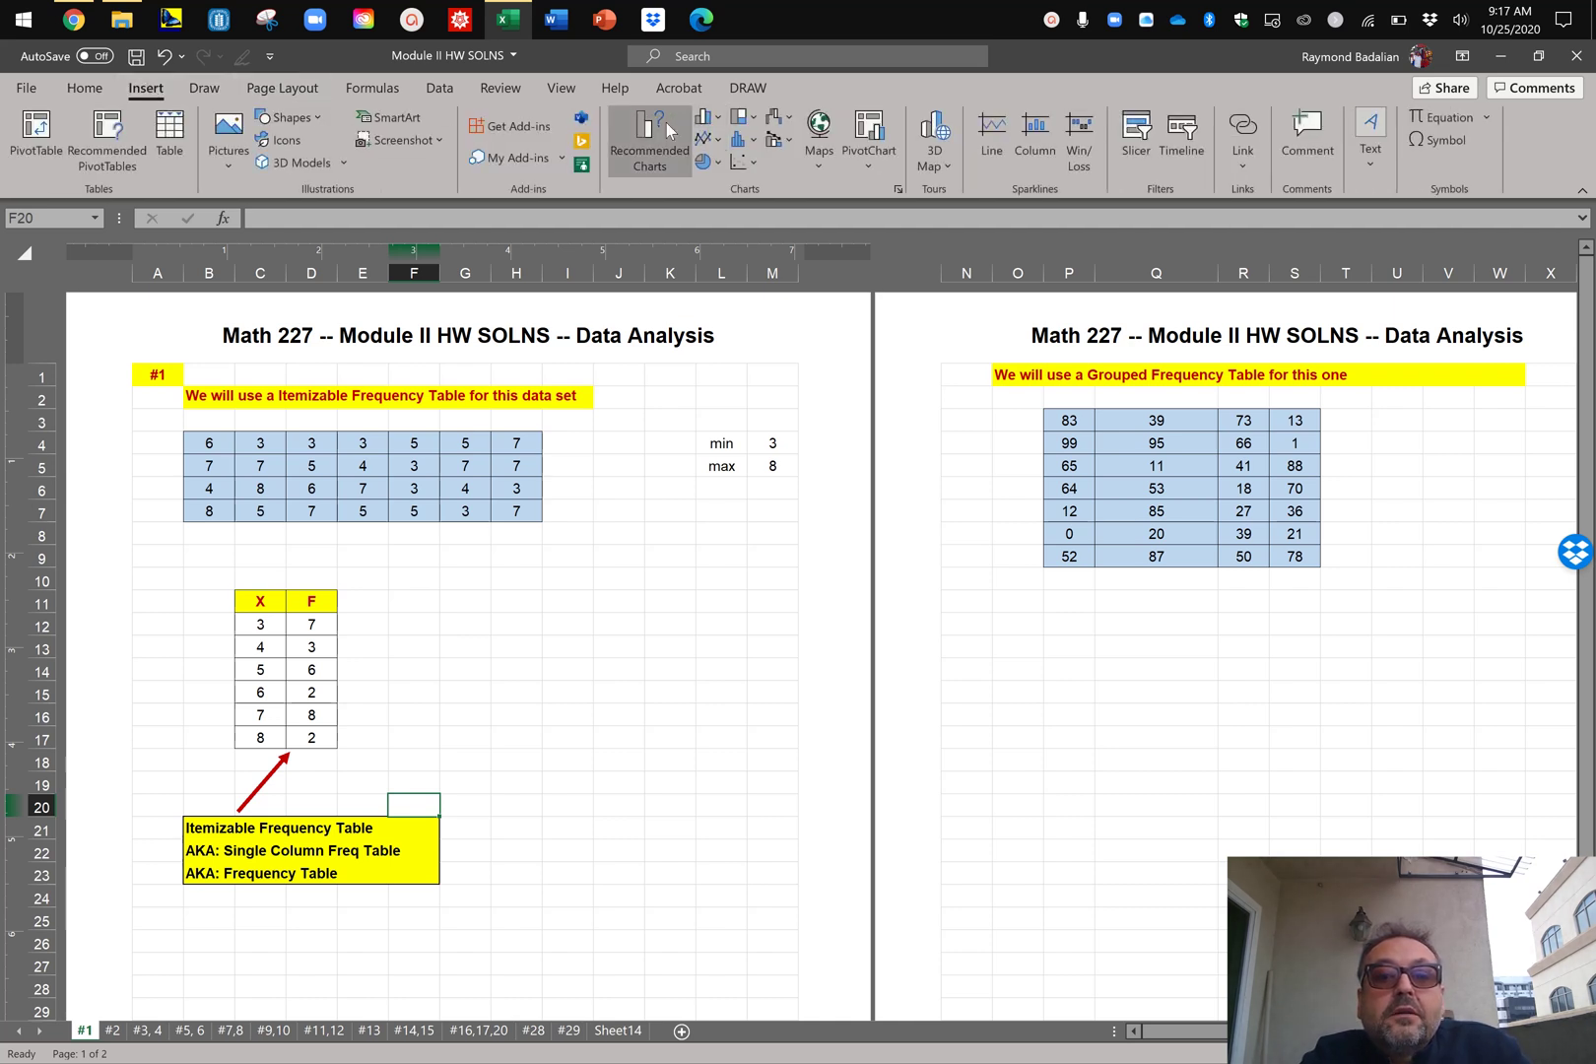
left_click(706, 117)
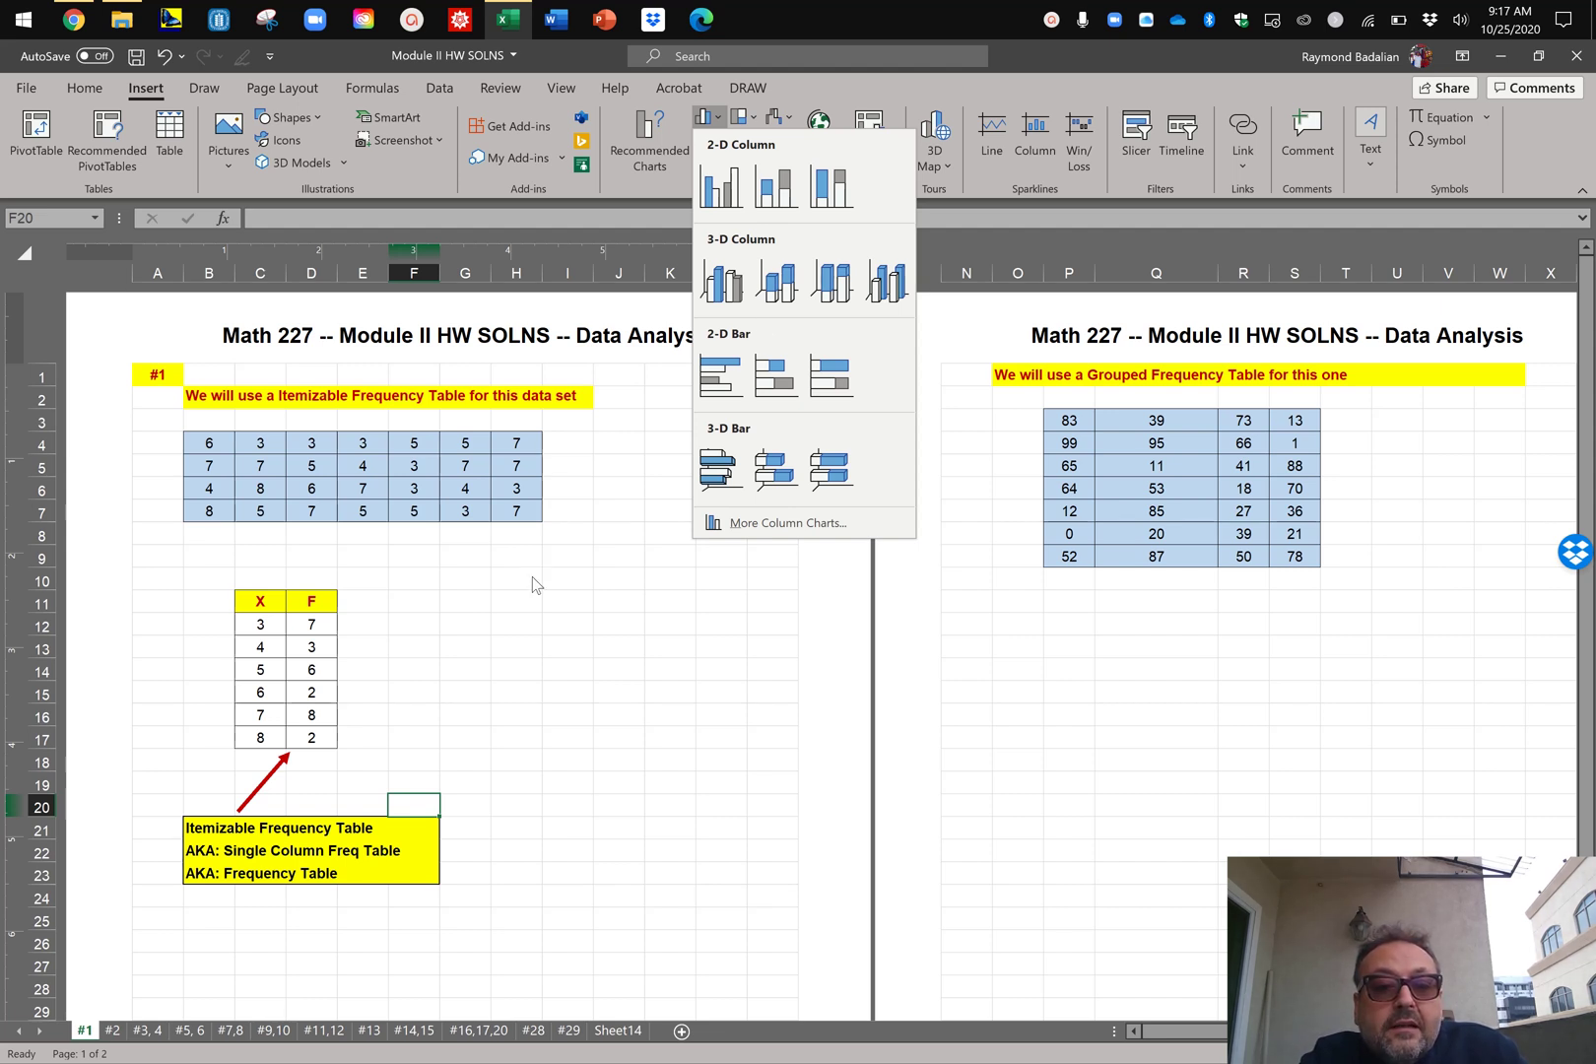
left_click(482, 591)
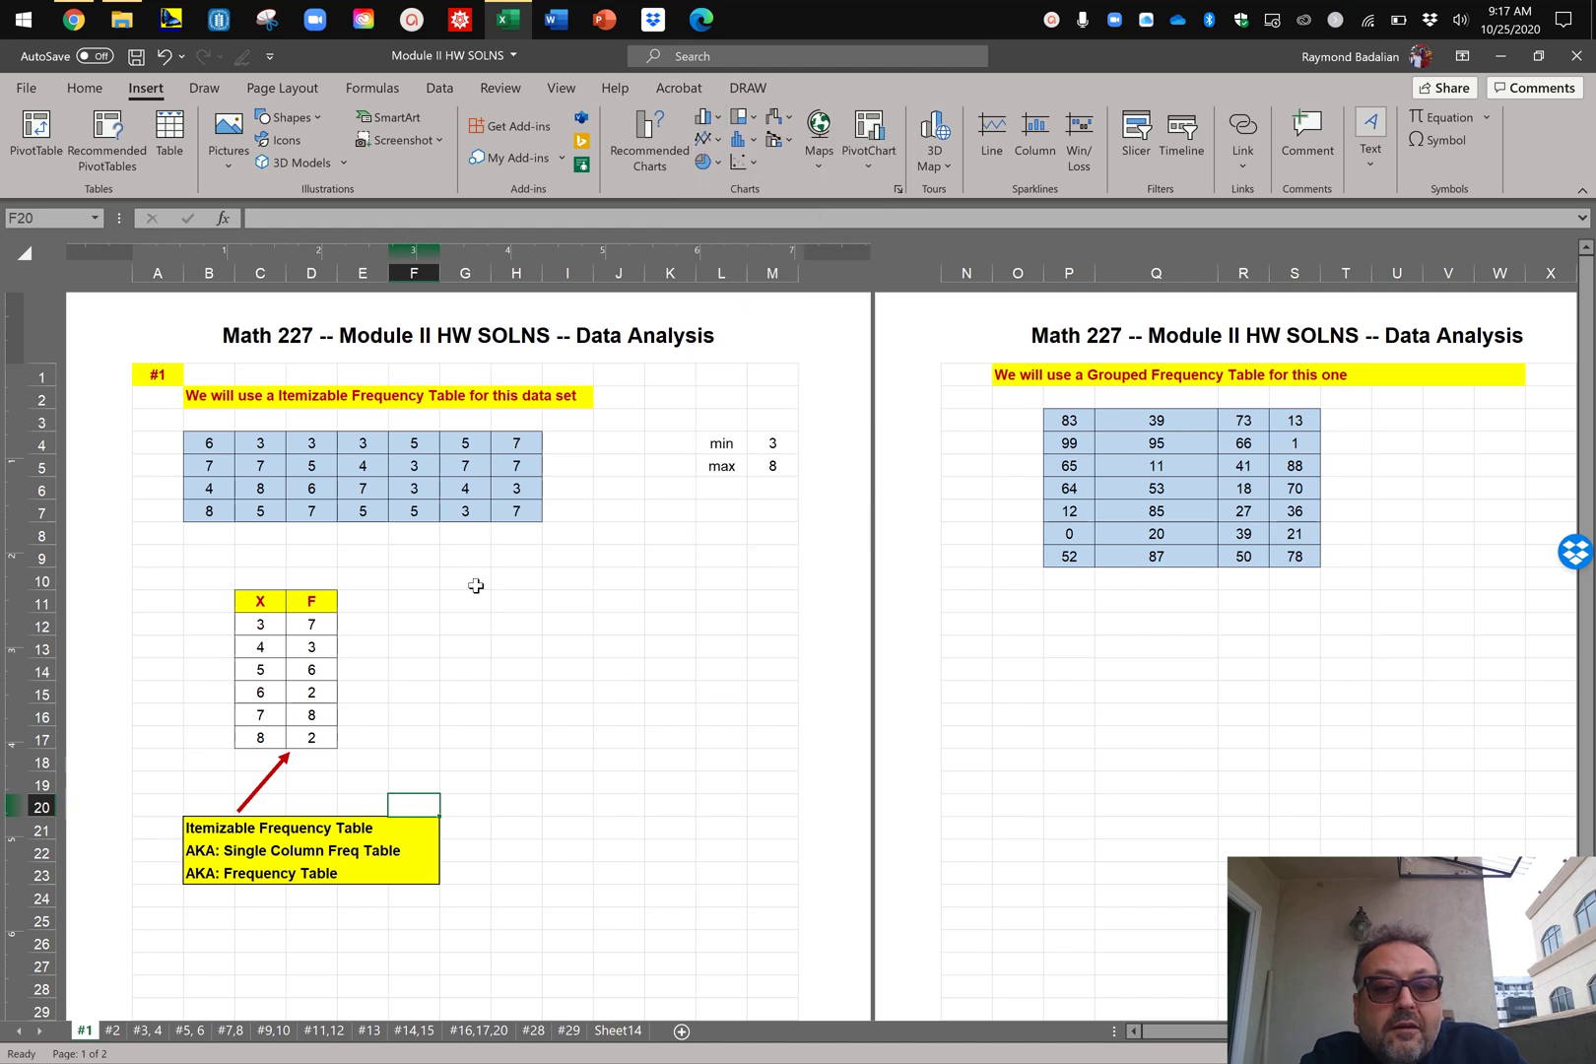
left_click(253, 627)
left_click(253, 603)
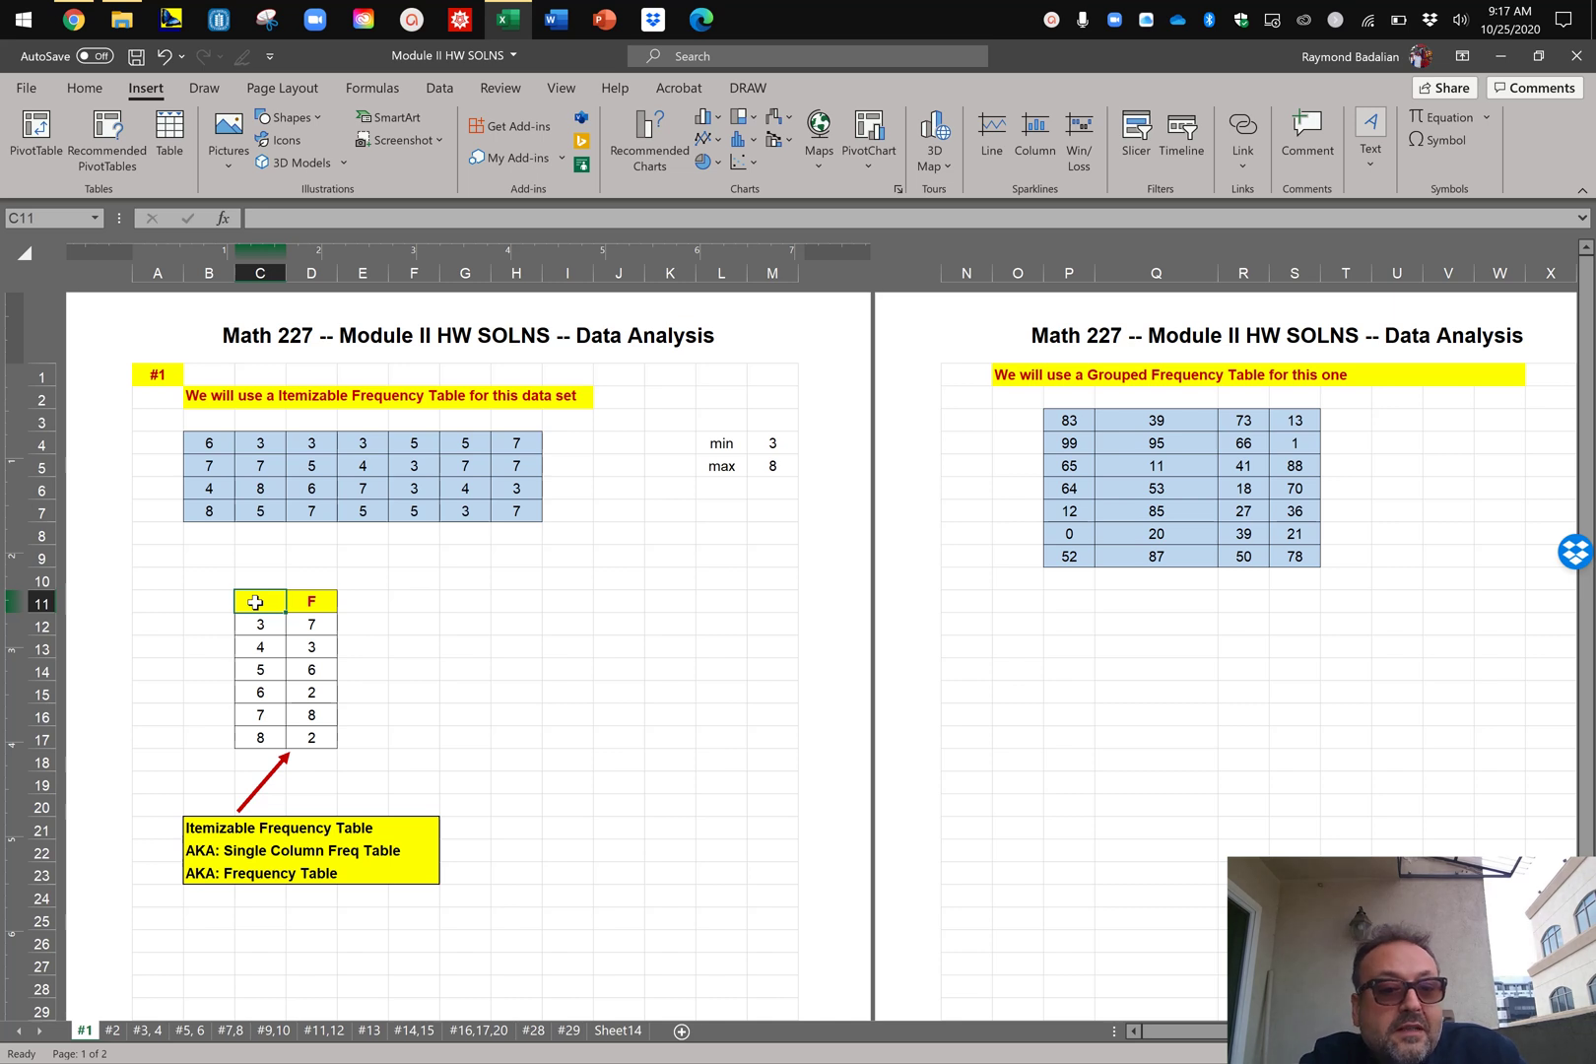
left_click_drag(258, 602, 315, 740)
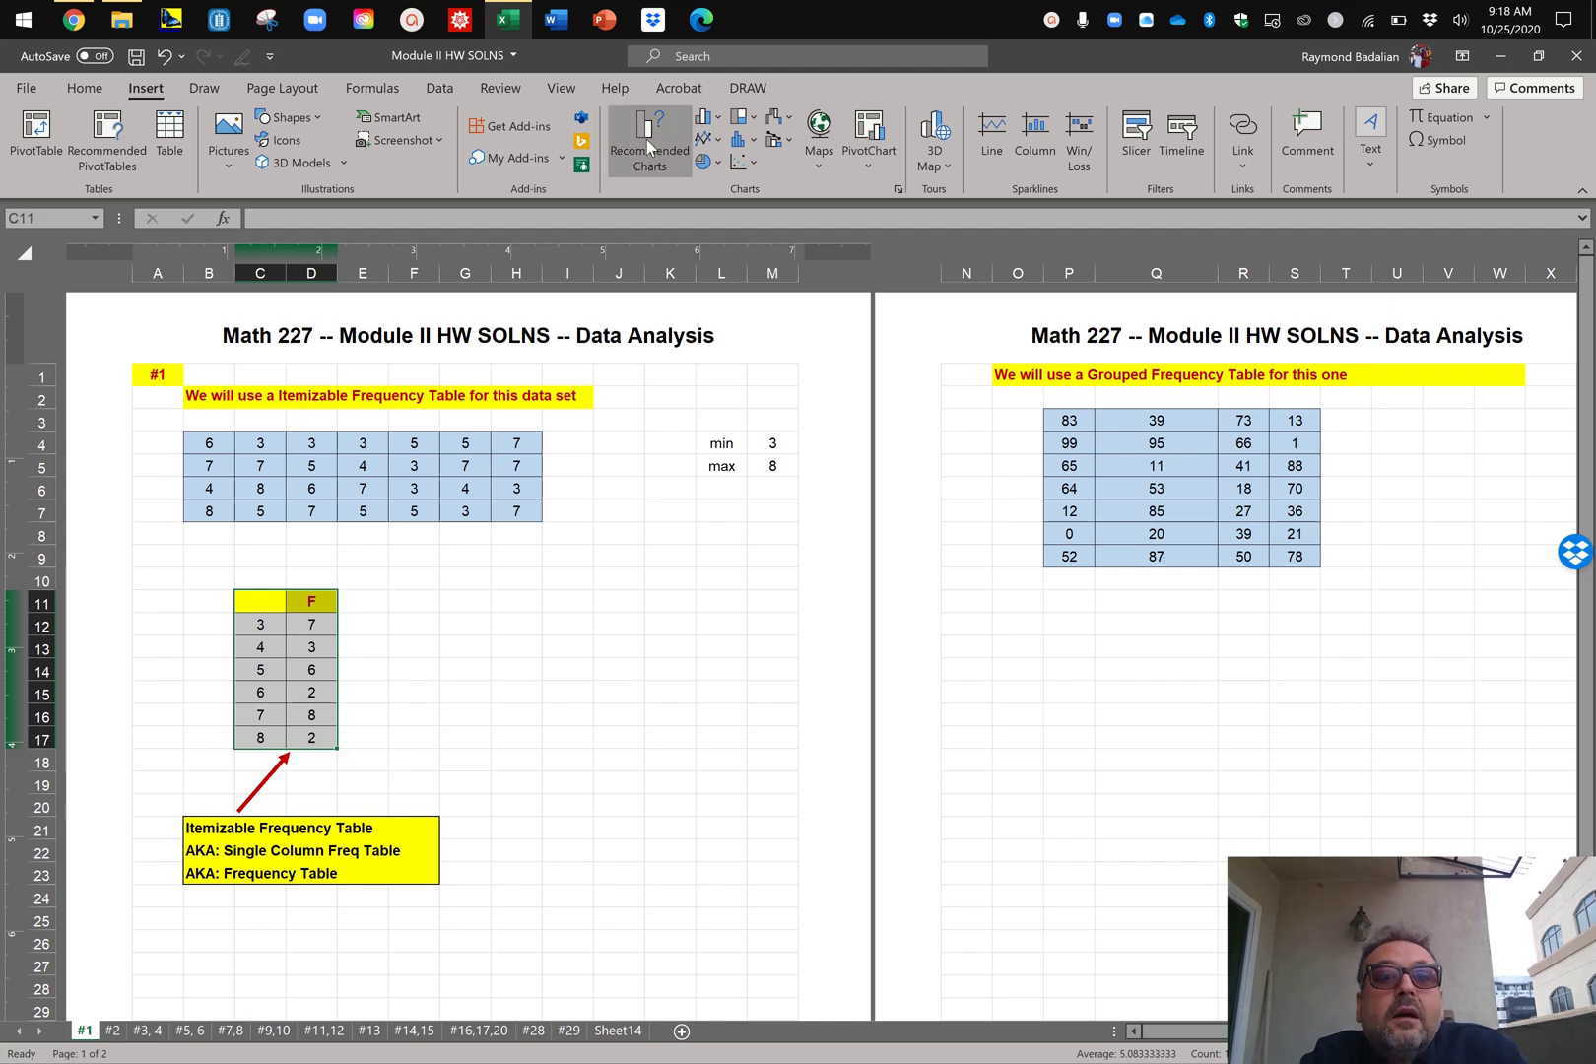
Step: Insert a clustered column chart of the frequencies, resized and placed beside the table
left_click(710, 121)
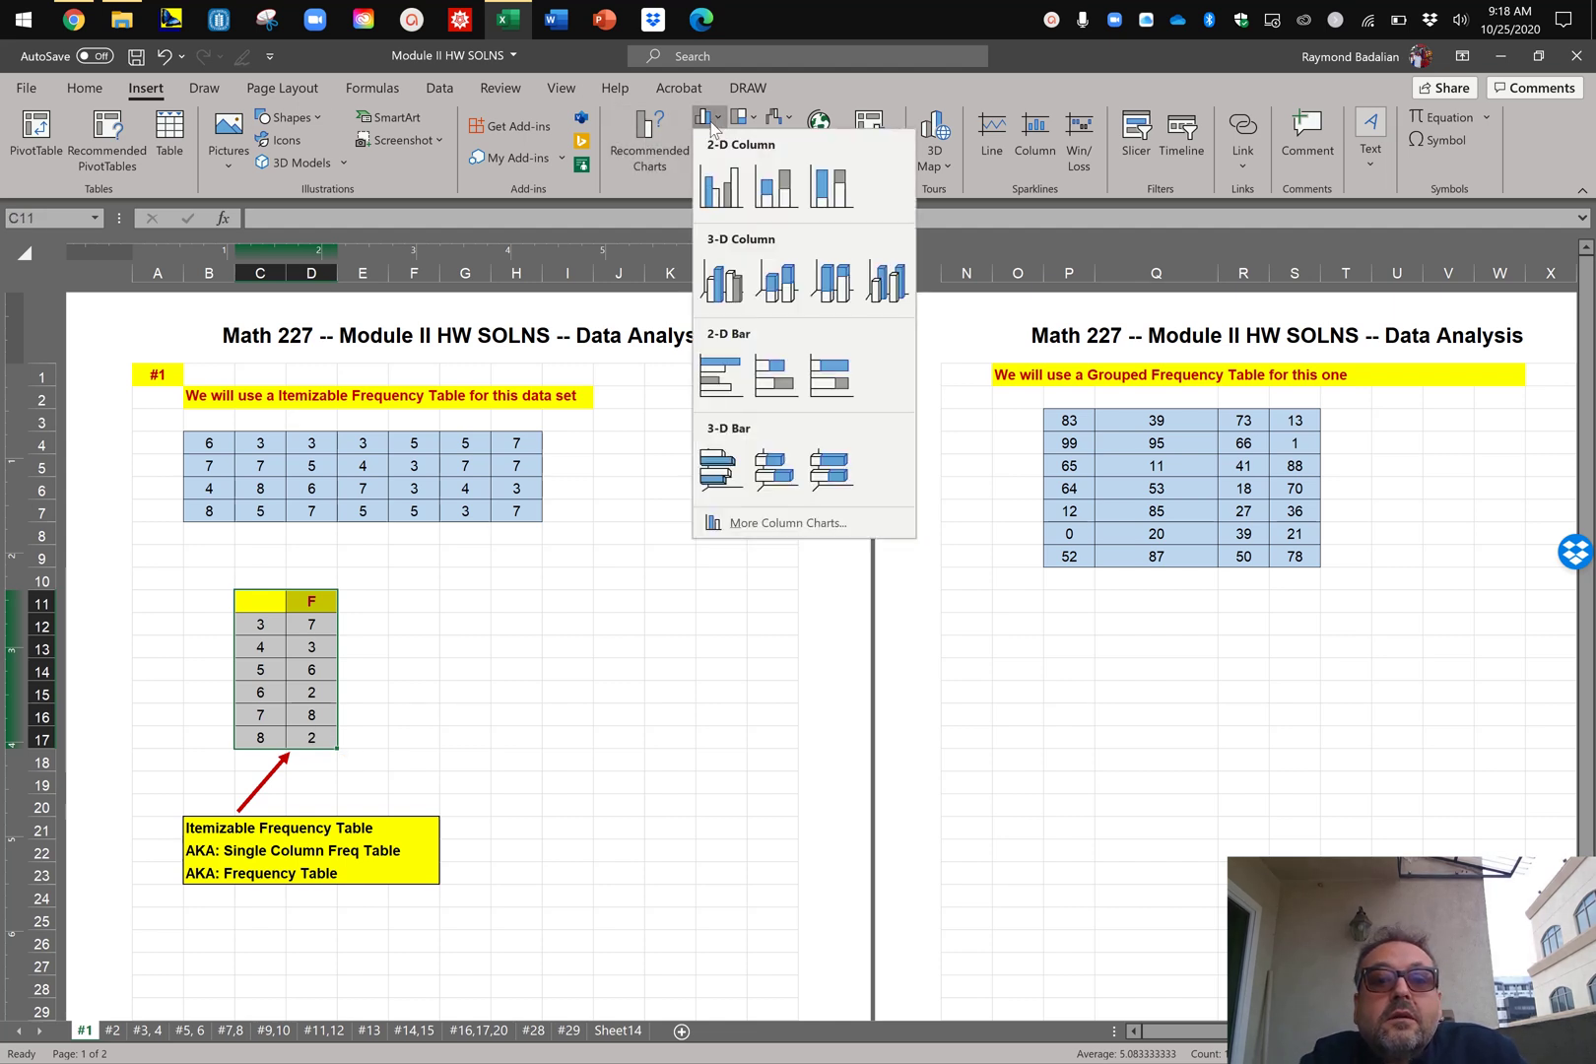
left_click(720, 192)
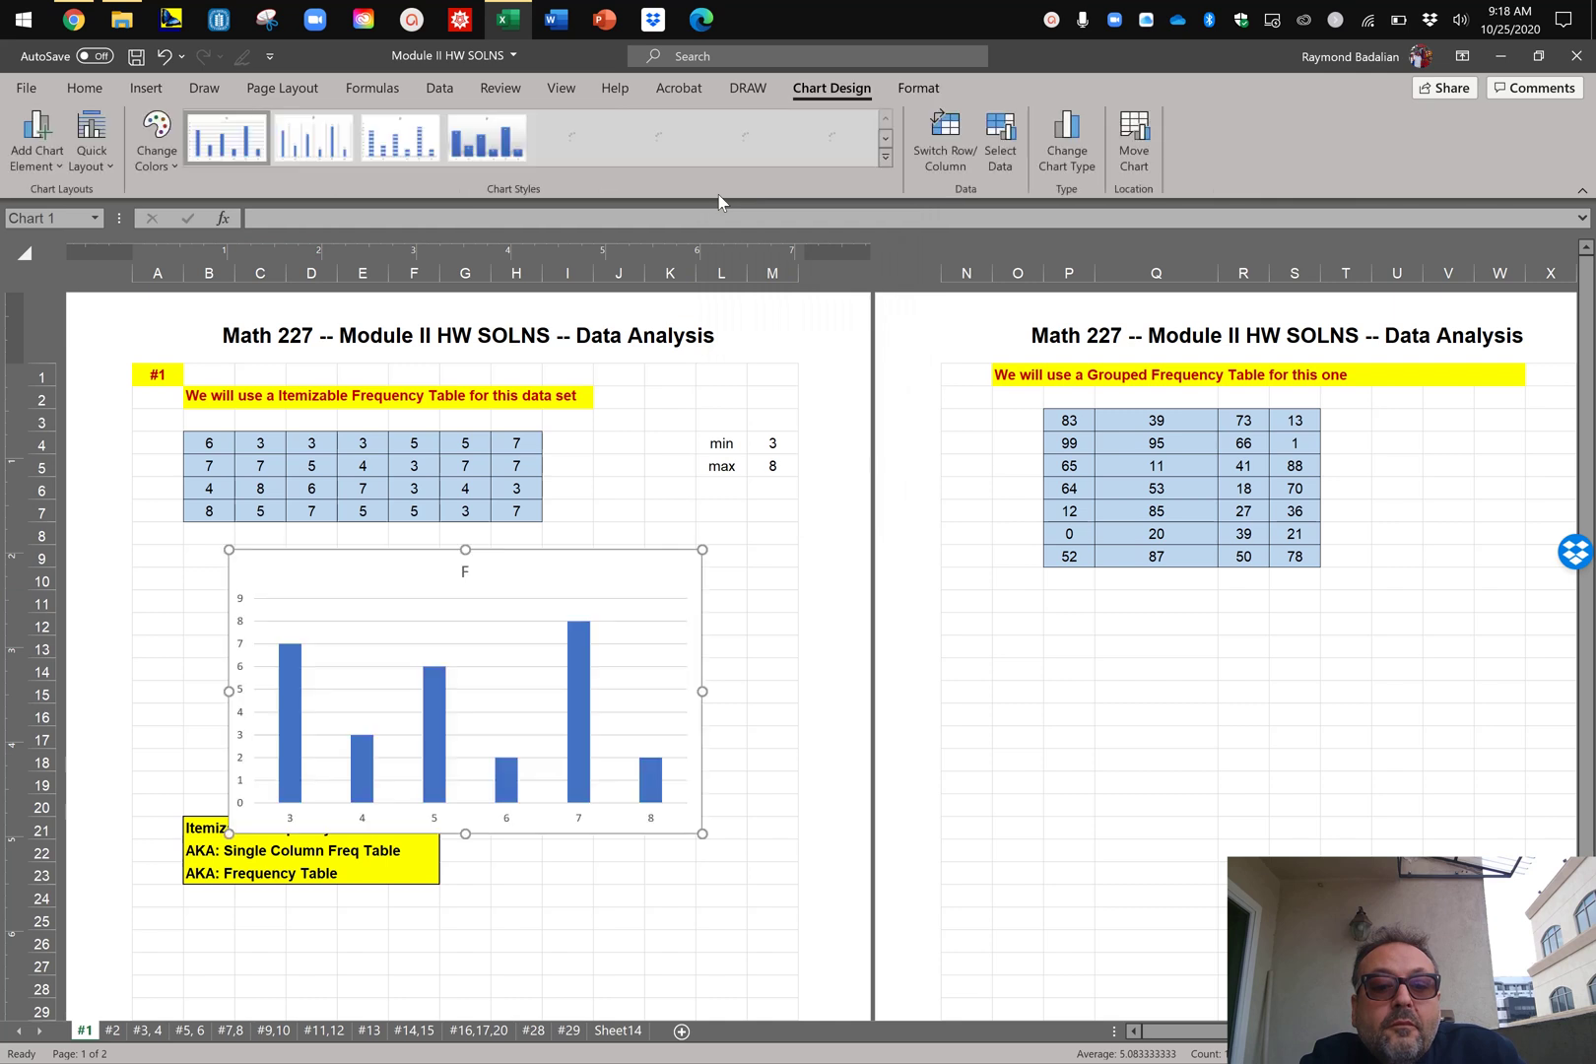
left_click_drag(228, 549, 362, 606)
left_click_drag(480, 610, 505, 559)
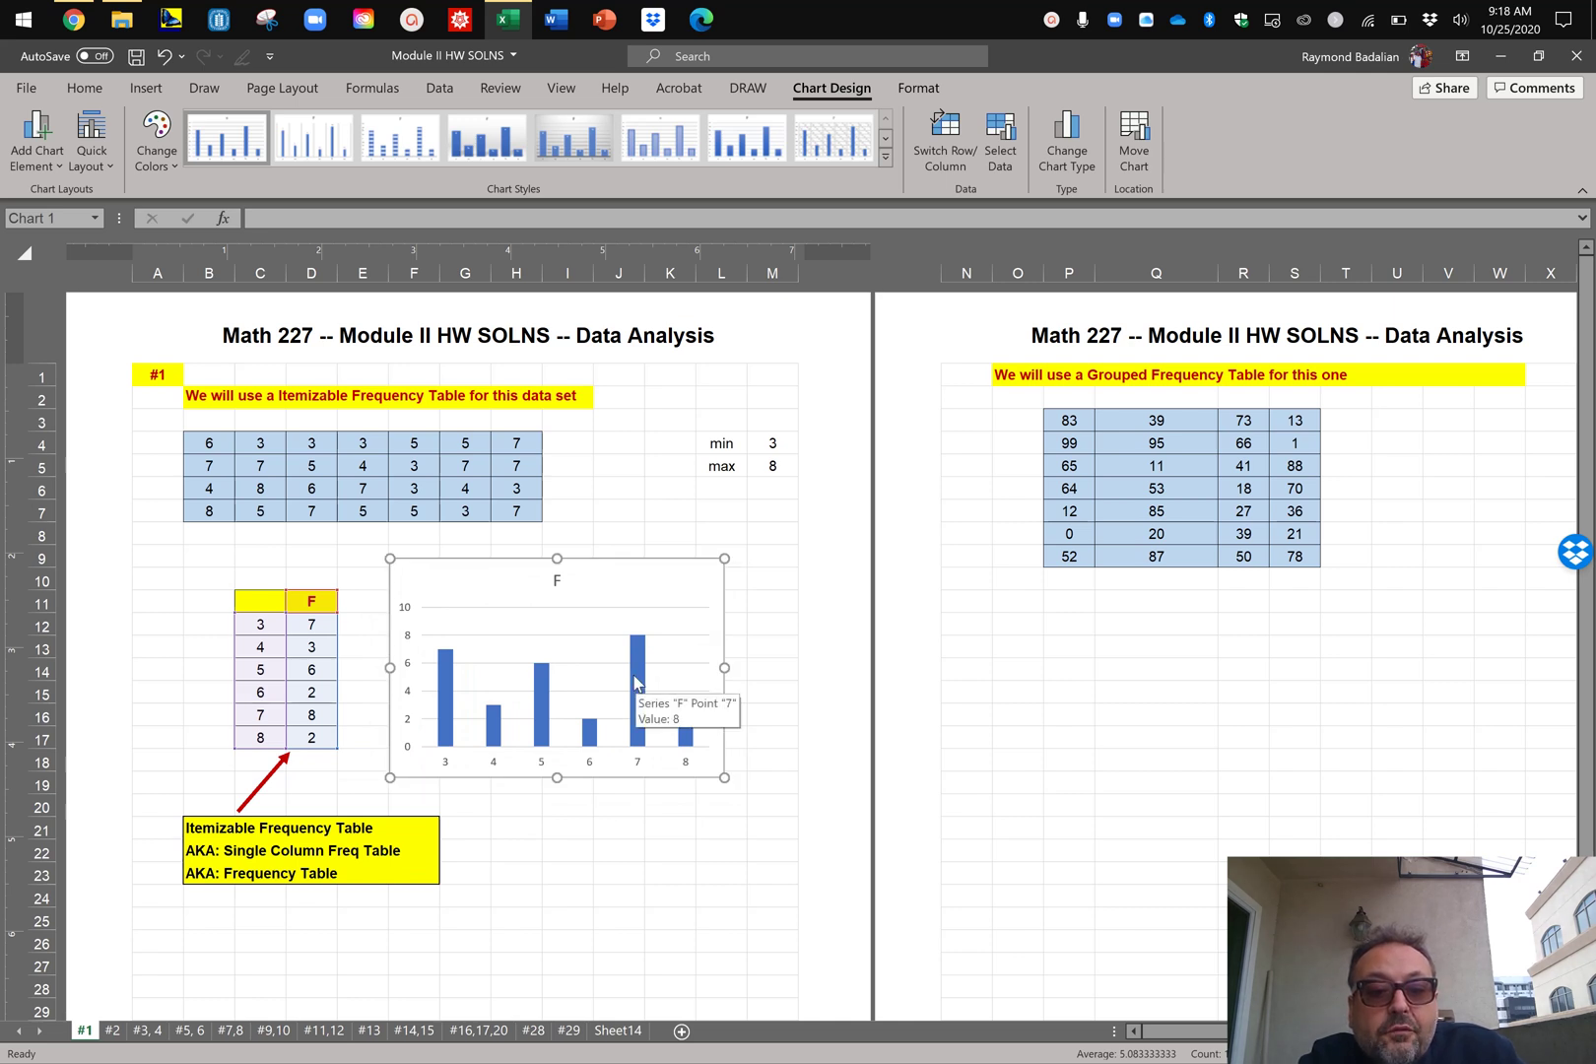
Step: Reduce the data series gap width to 2% so the bars touch
right_click(635, 681)
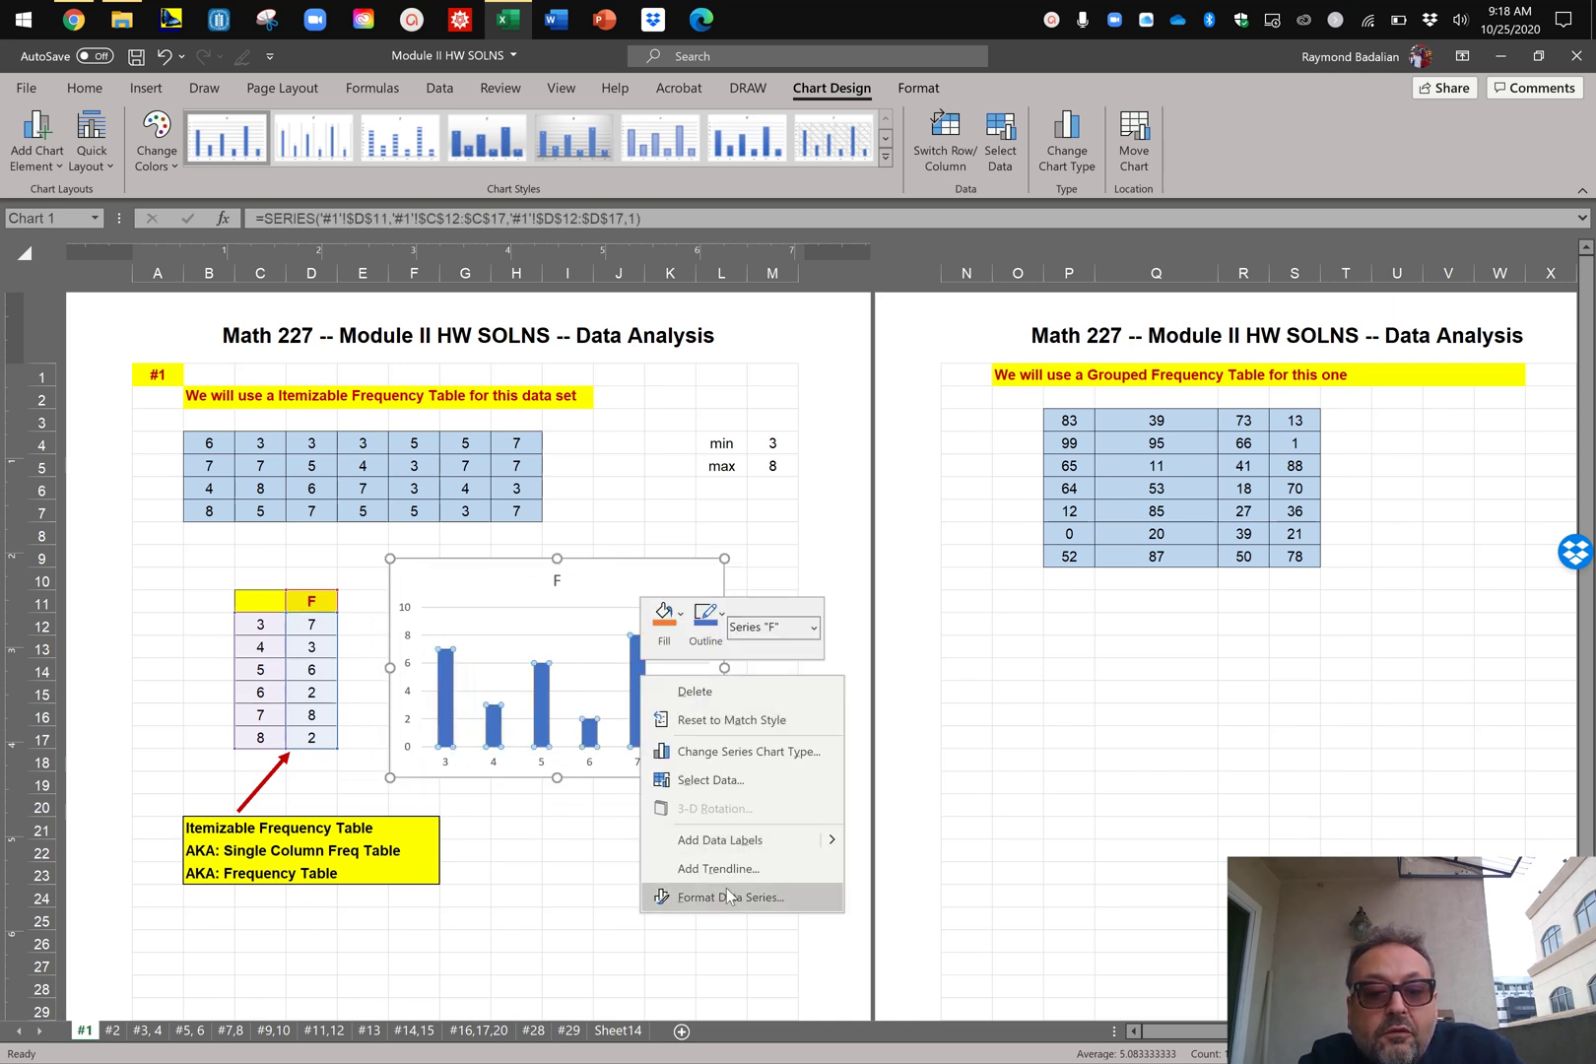
left_click(726, 896)
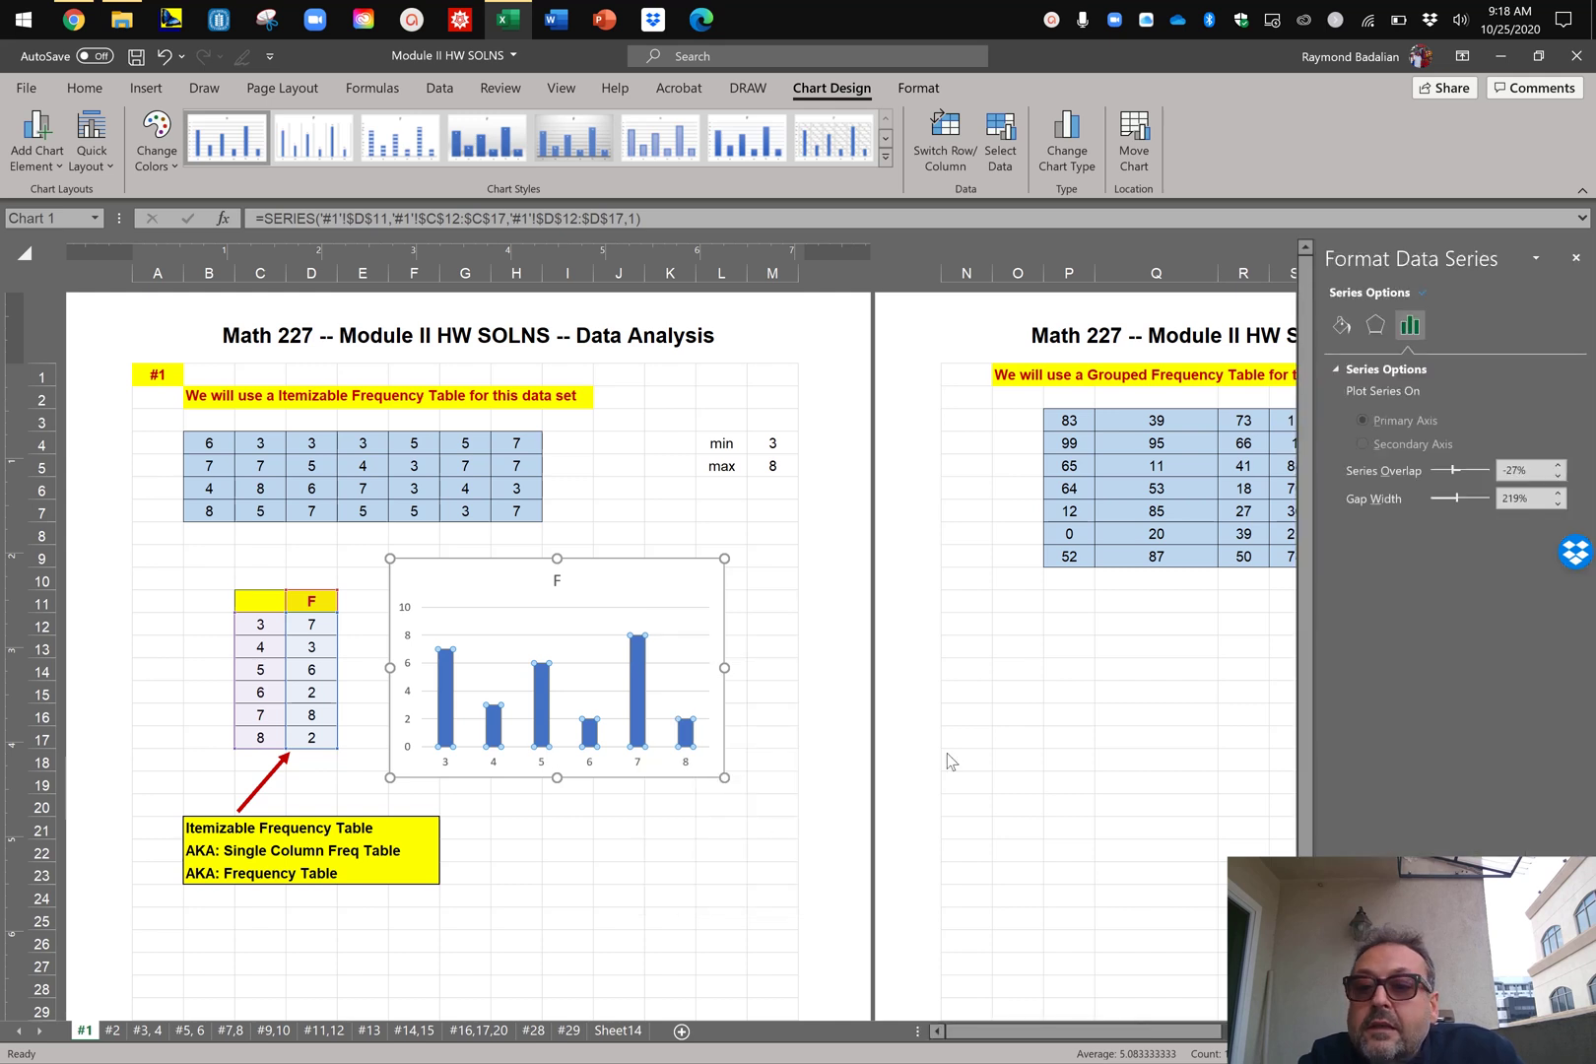
left_click_drag(1457, 498, 1433, 500)
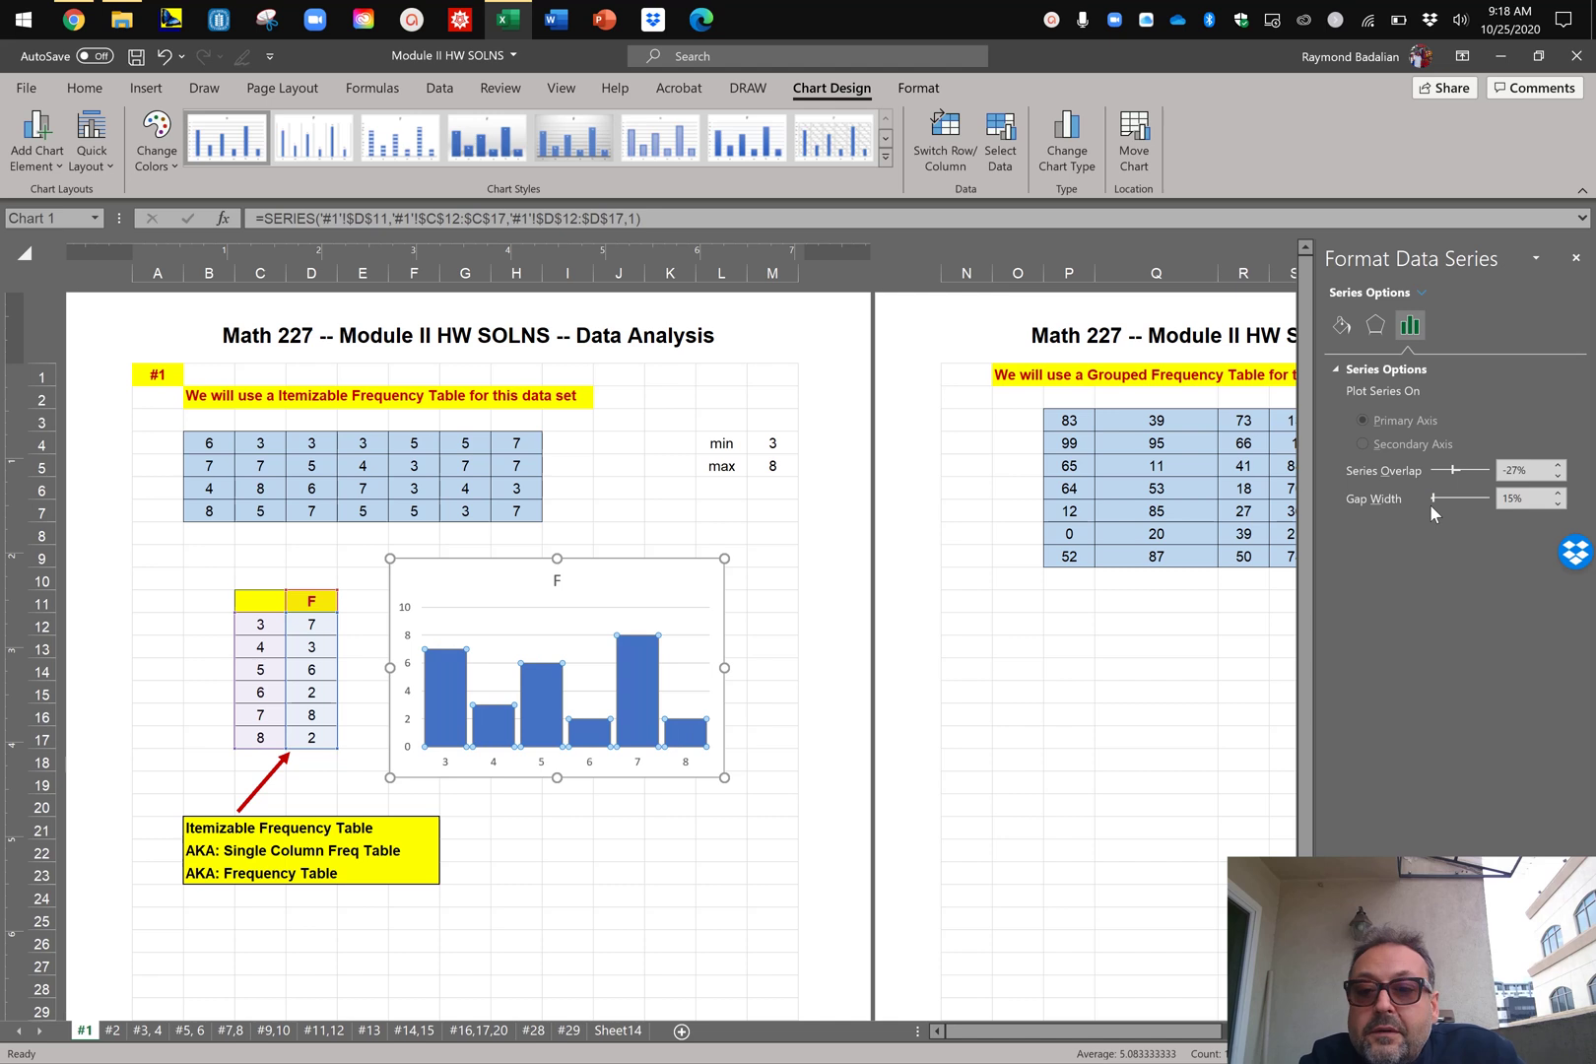
left_click(1558, 503)
left_click(1558, 504)
left_click(1558, 503)
left_click(1558, 503)
left_click(1558, 503)
left_click(1558, 503)
left_click(1559, 503)
left_click(1558, 504)
left_click(1558, 503)
left_click(1558, 503)
left_click(1558, 503)
left_click(1558, 503)
left_click(1559, 503)
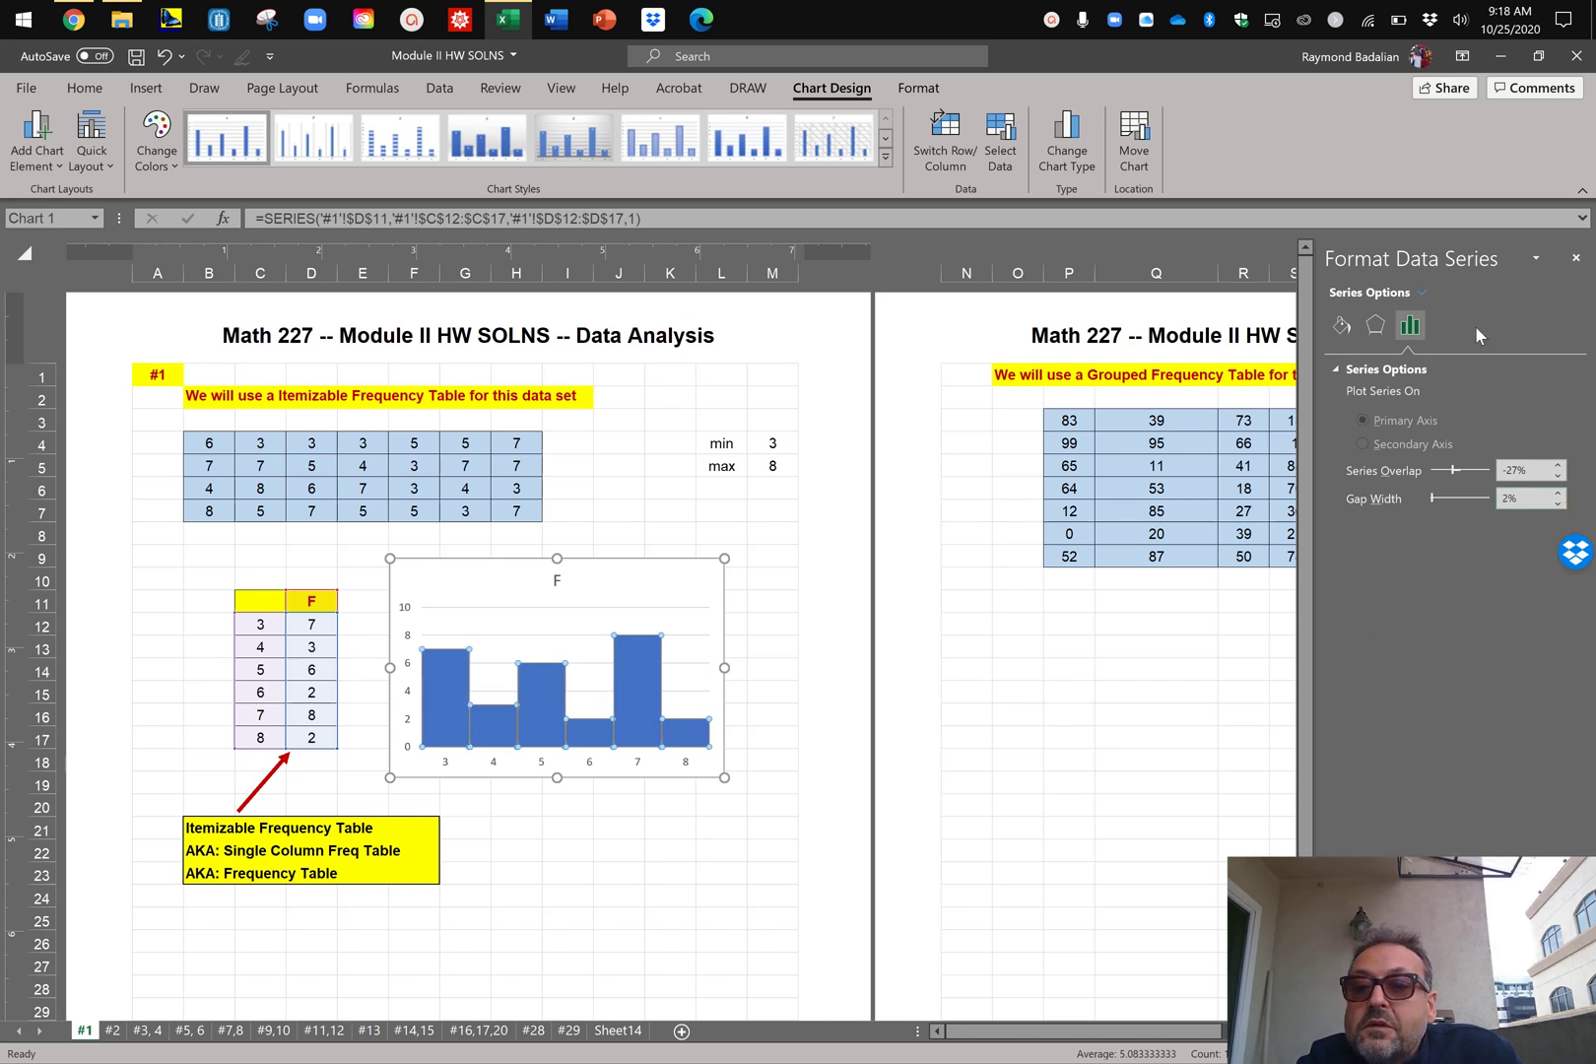
left_click(1574, 258)
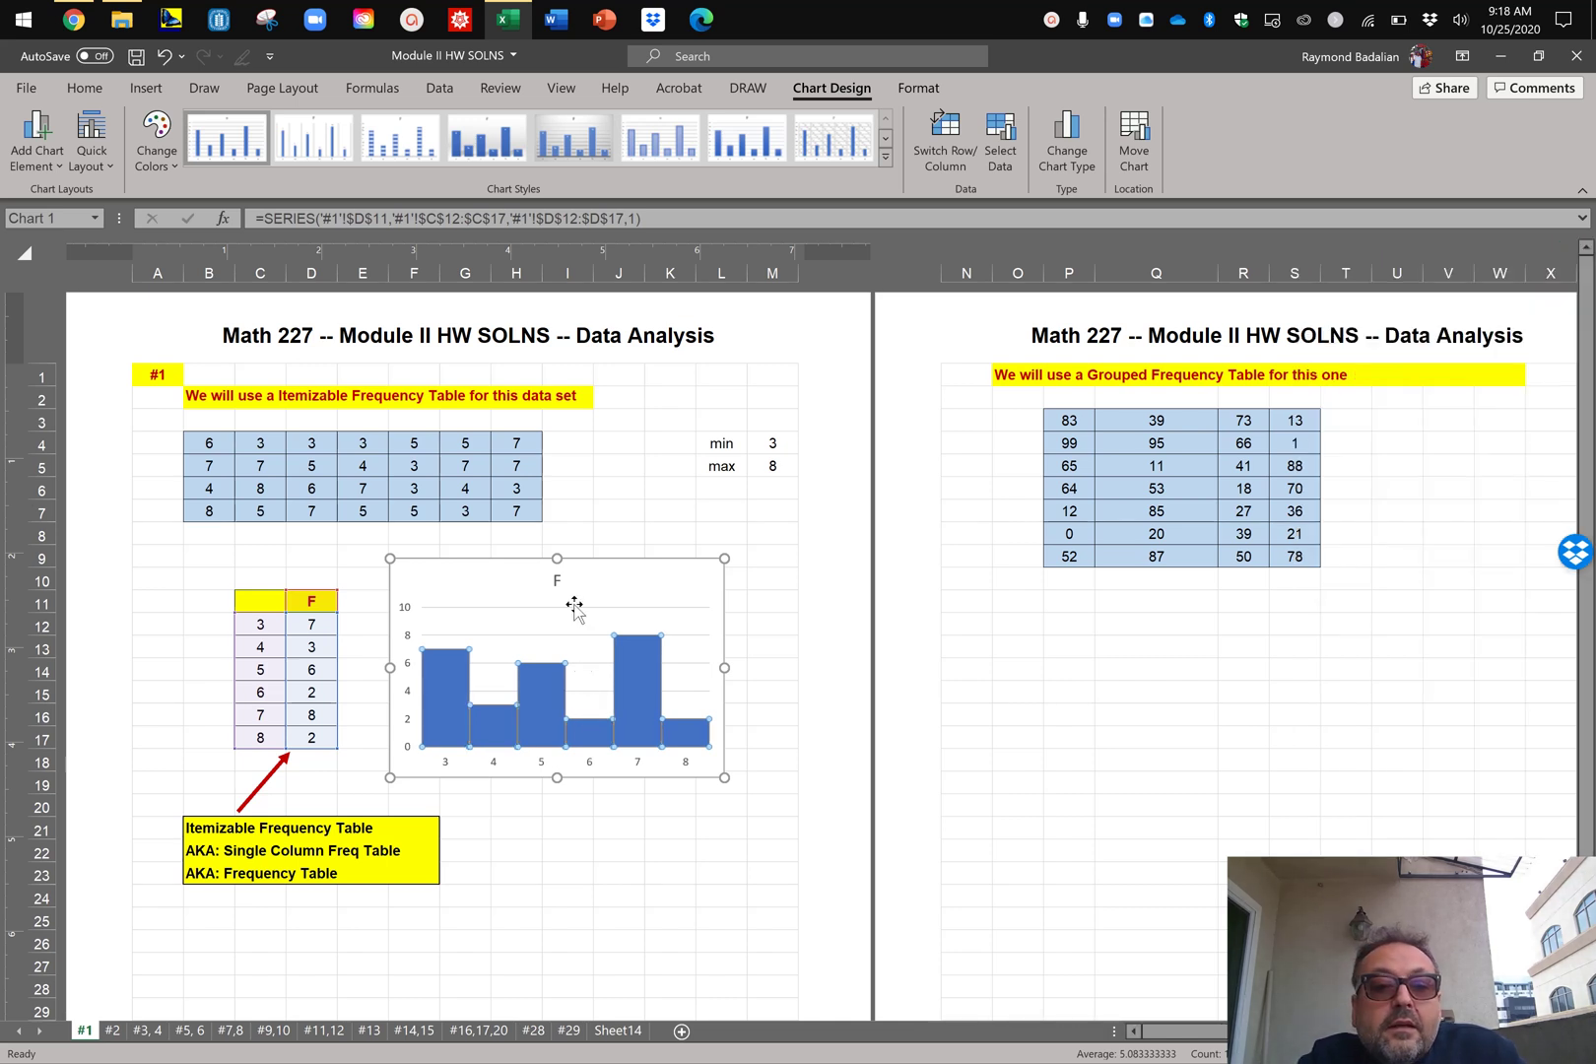
left_click(555, 580)
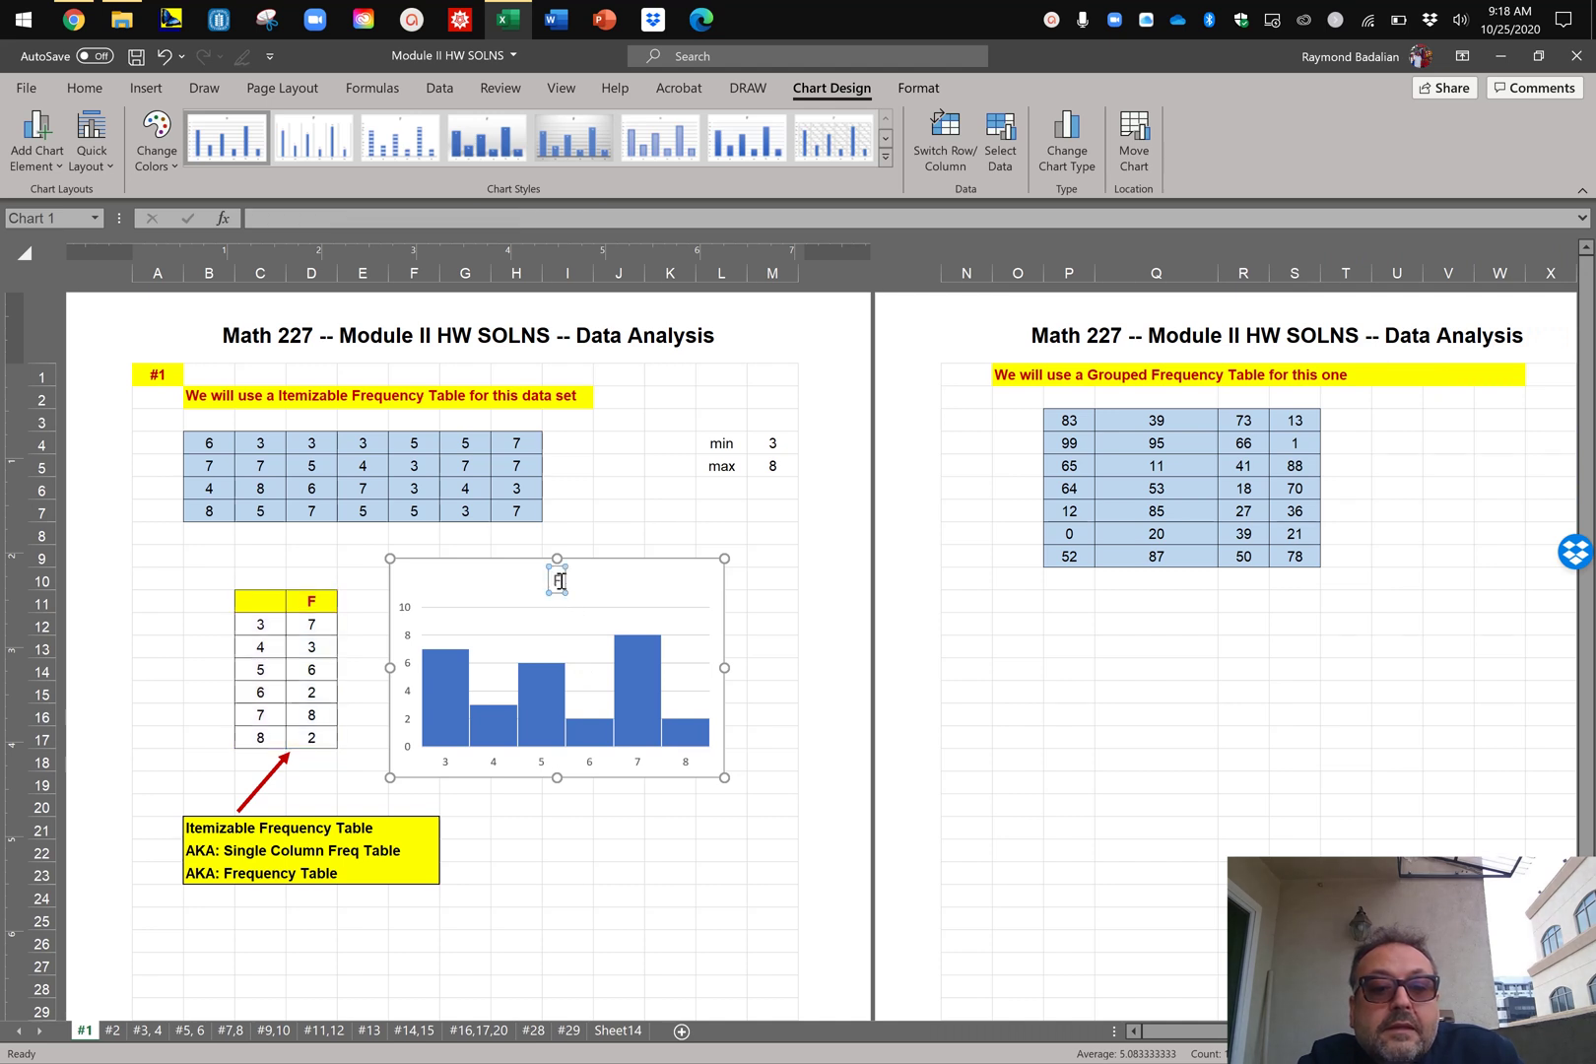
Step: Retitle the chart 'Frequency Table' and format the title bold and red
type("requency Table")
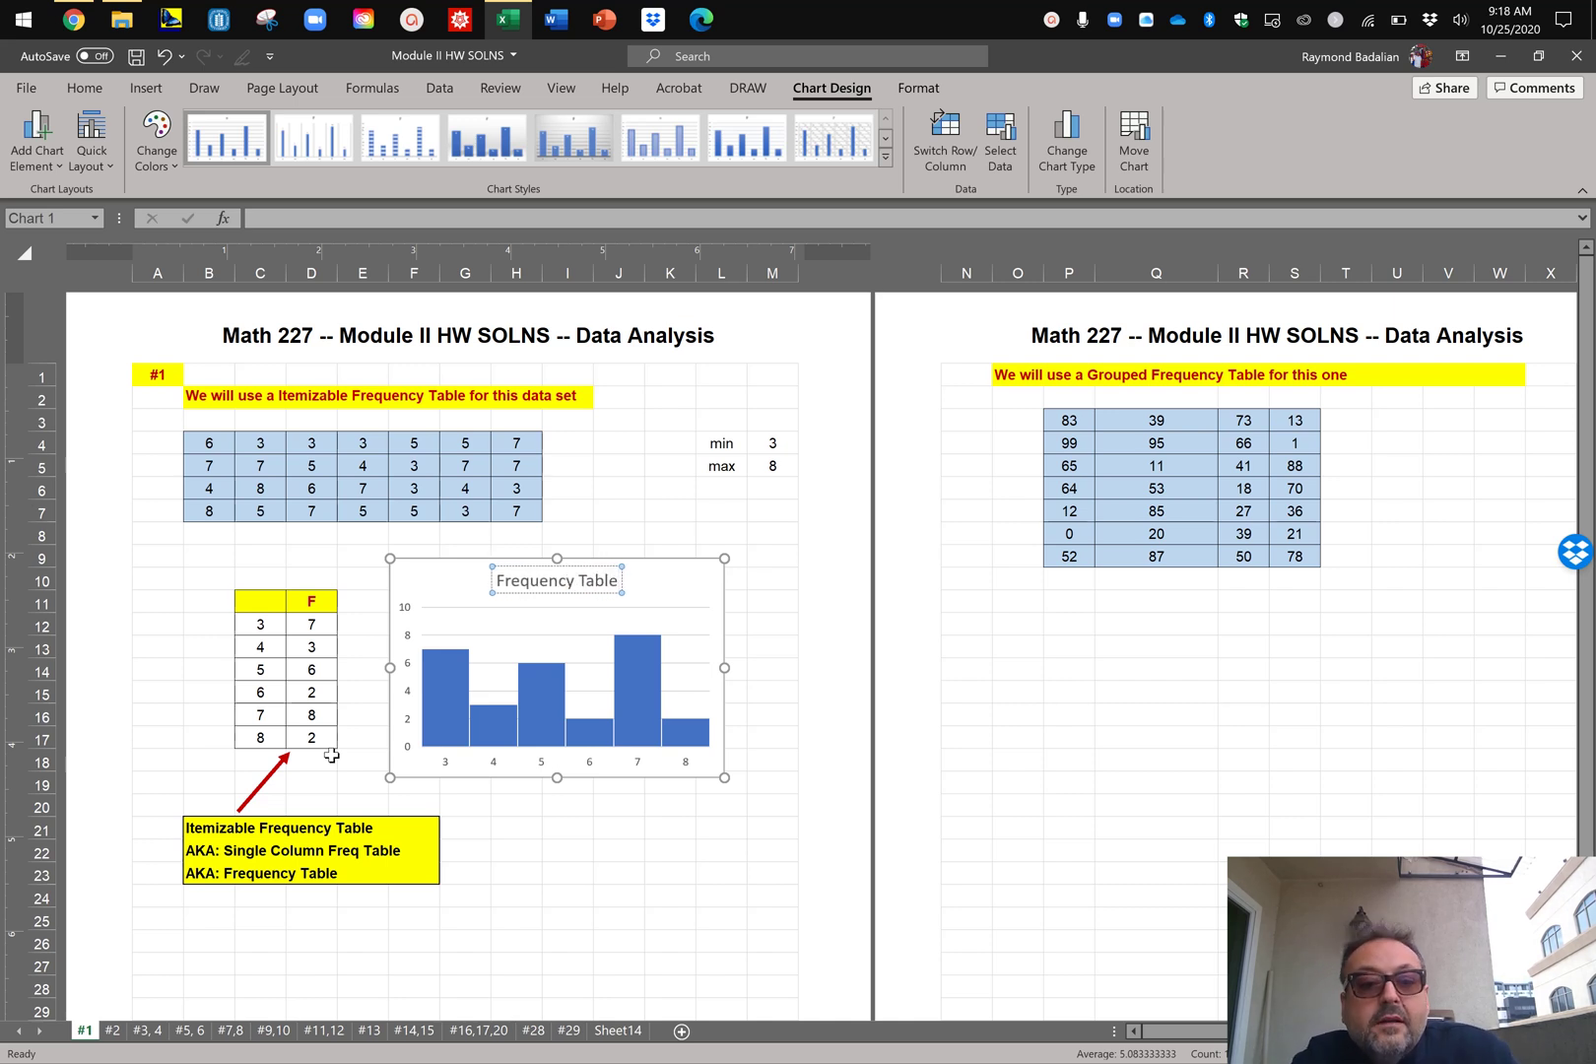
left_click(582, 567)
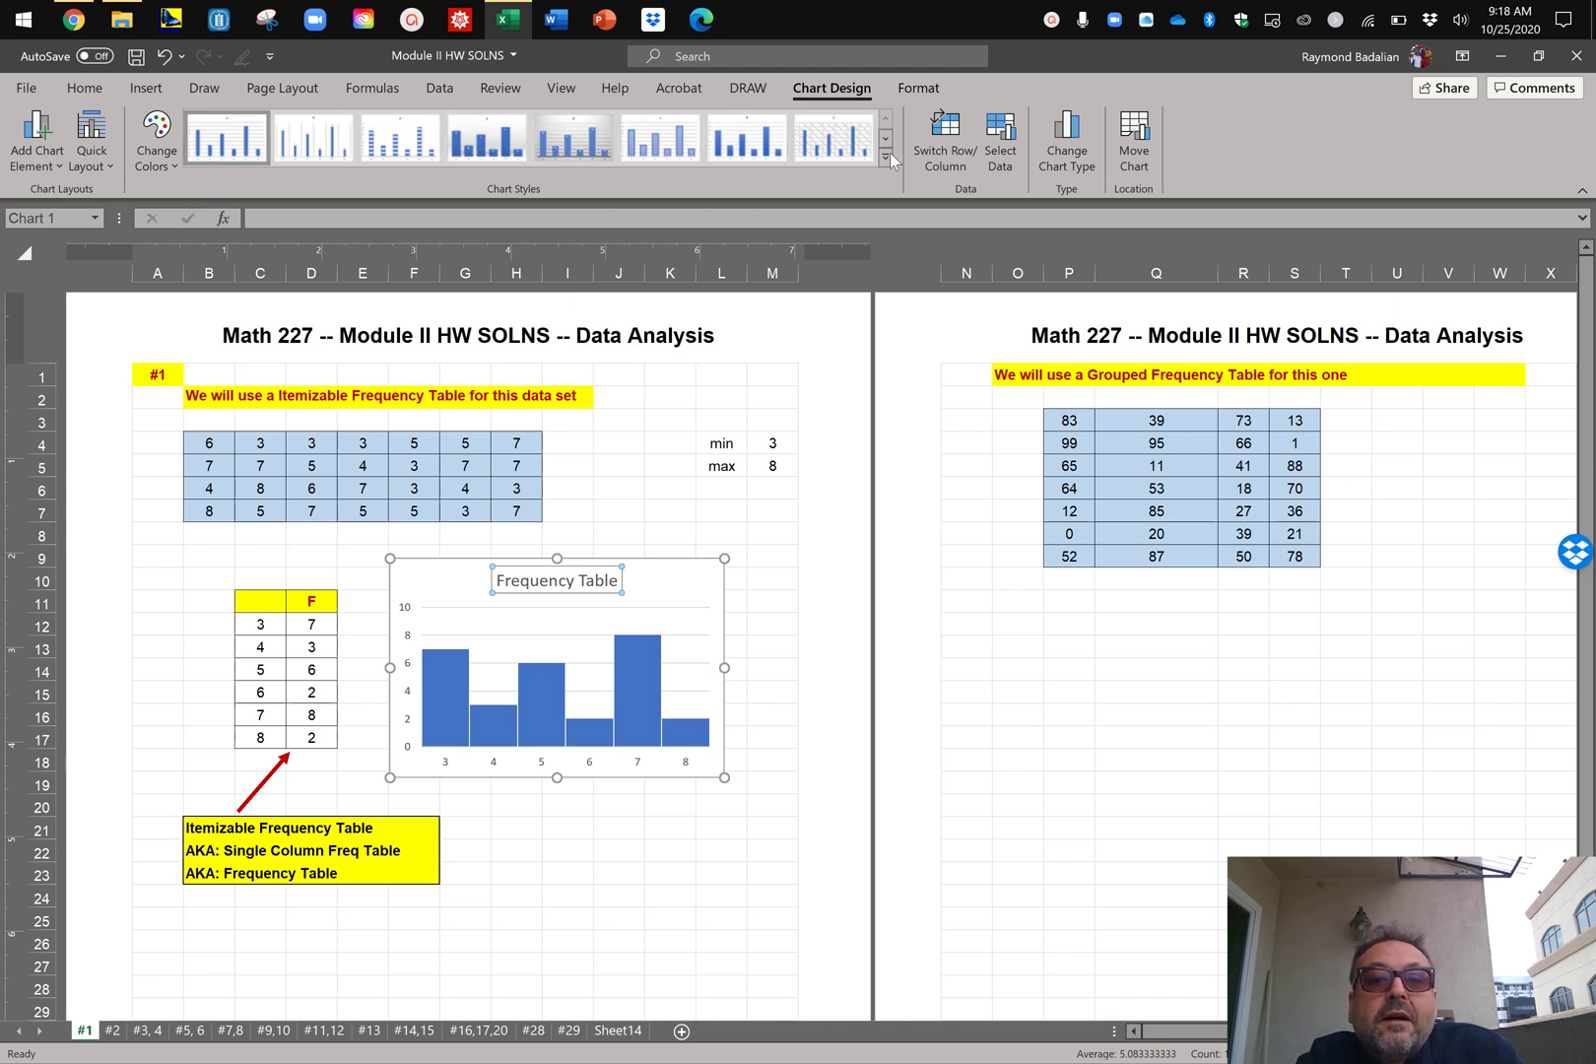
left_click(85, 88)
left_click(180, 156)
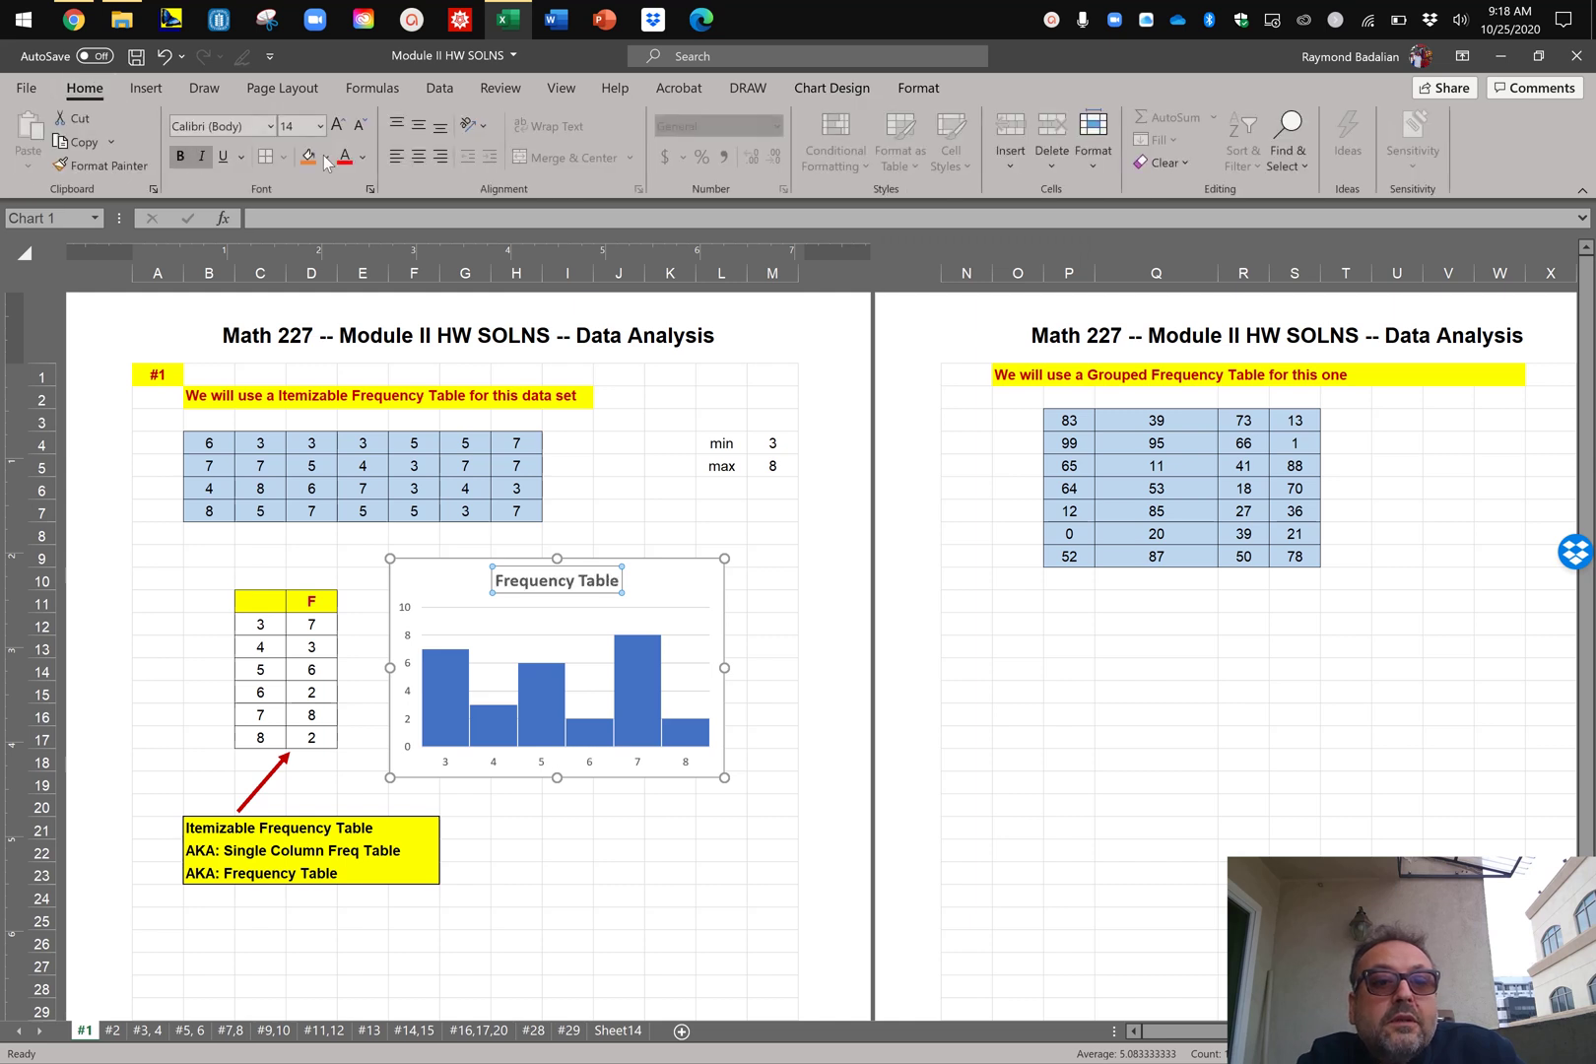
left_click(360, 158)
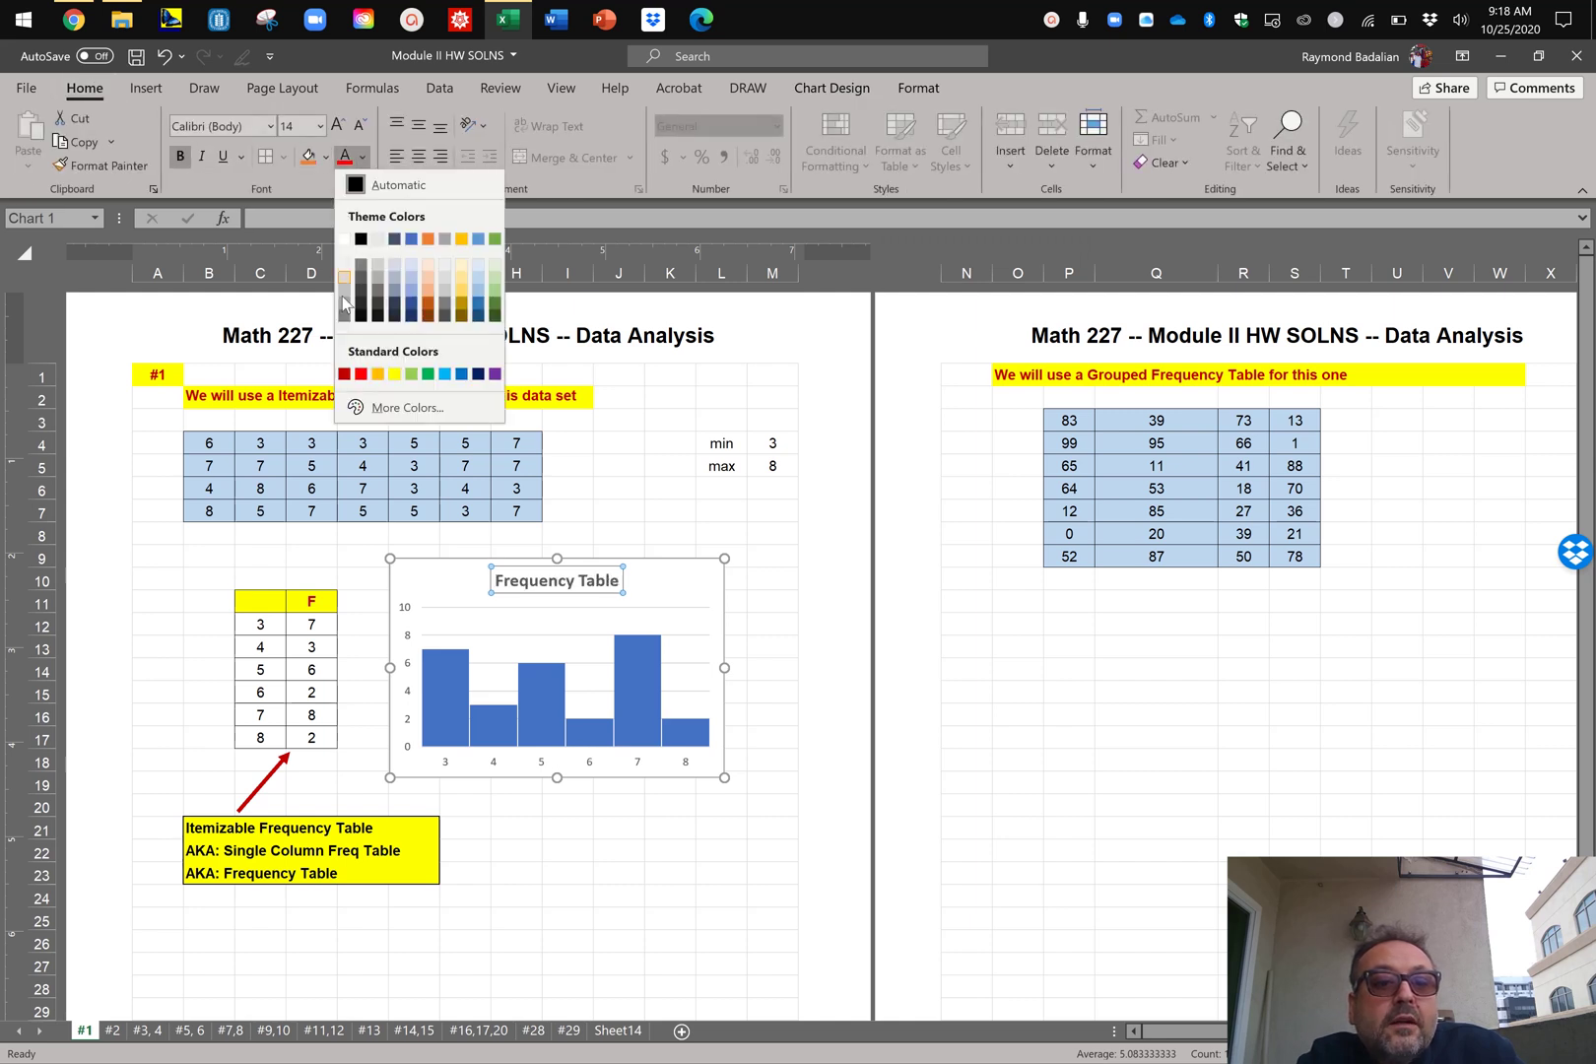
left_click(342, 377)
left_click(520, 851)
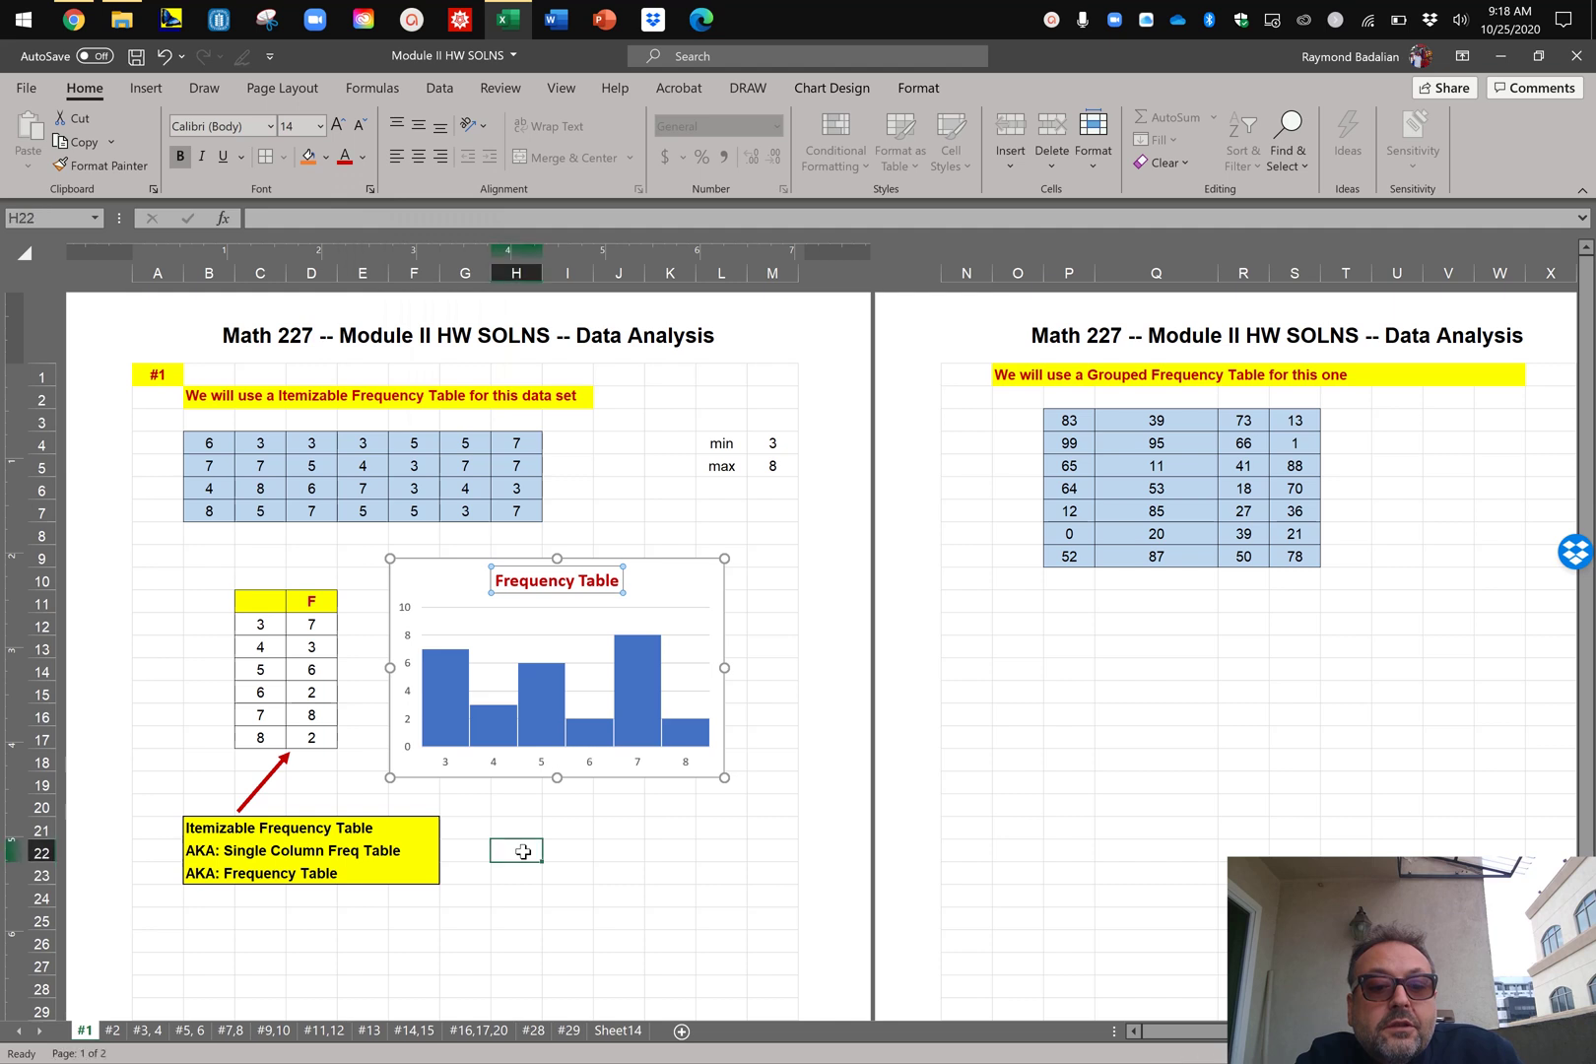
left_click(303, 642)
left_click(262, 602)
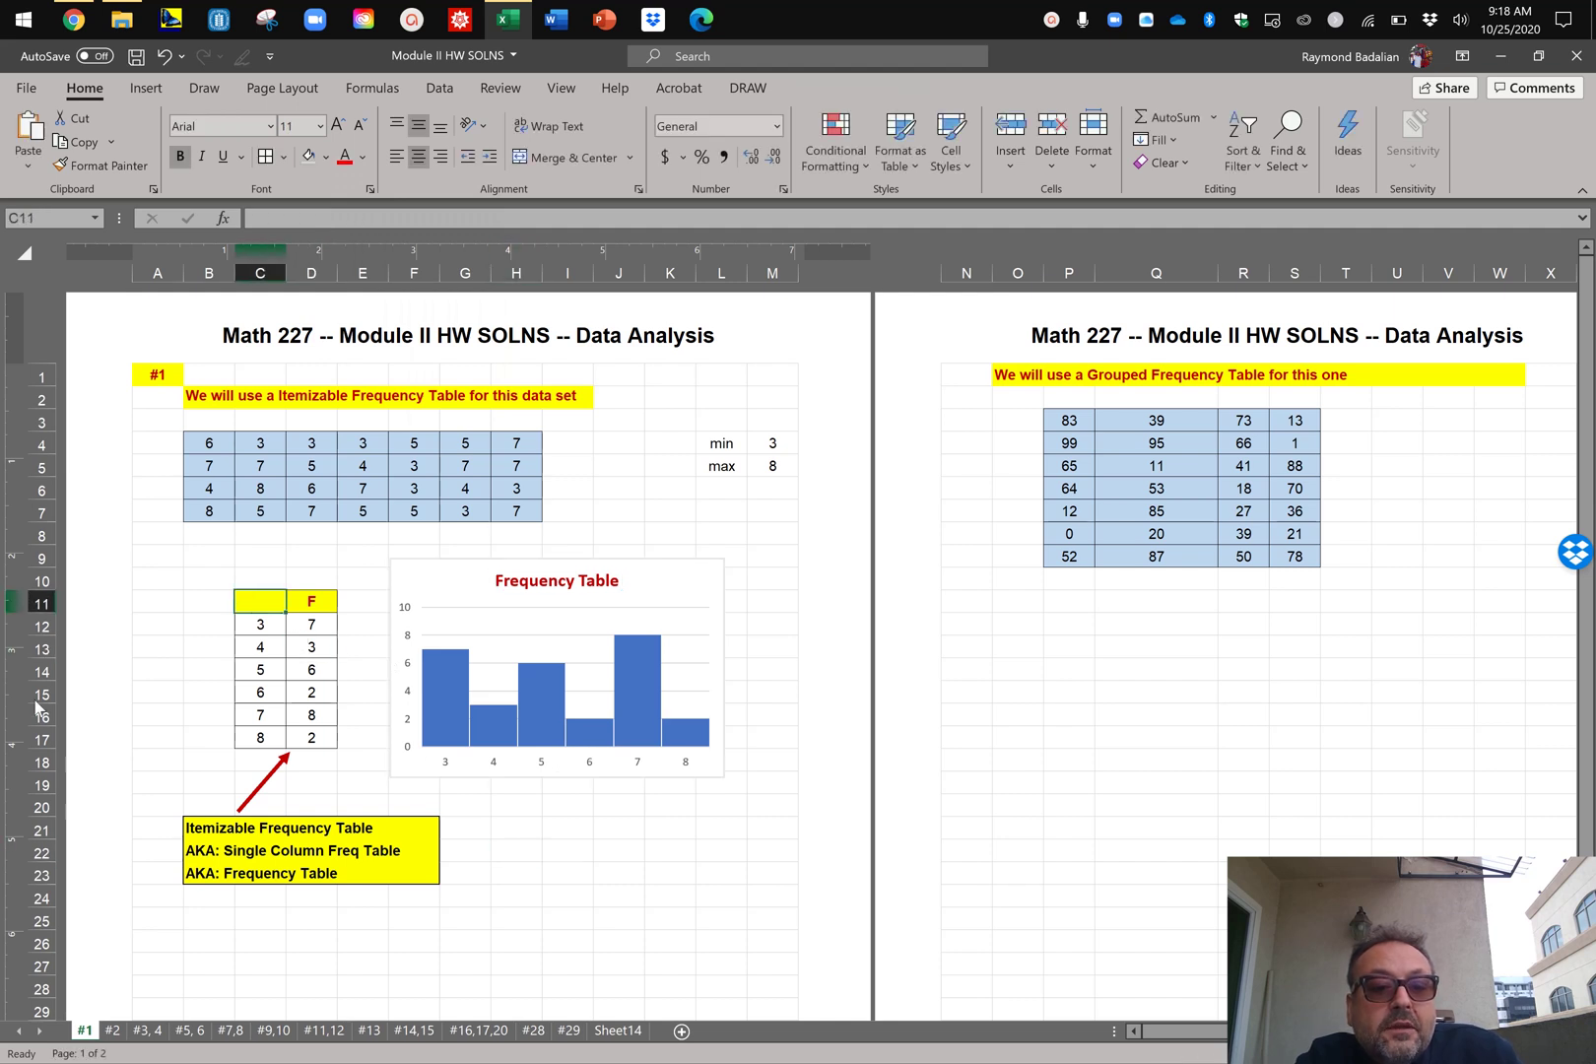
Step: Restore the X header in C11 and review the grouped data around P12
type("X")
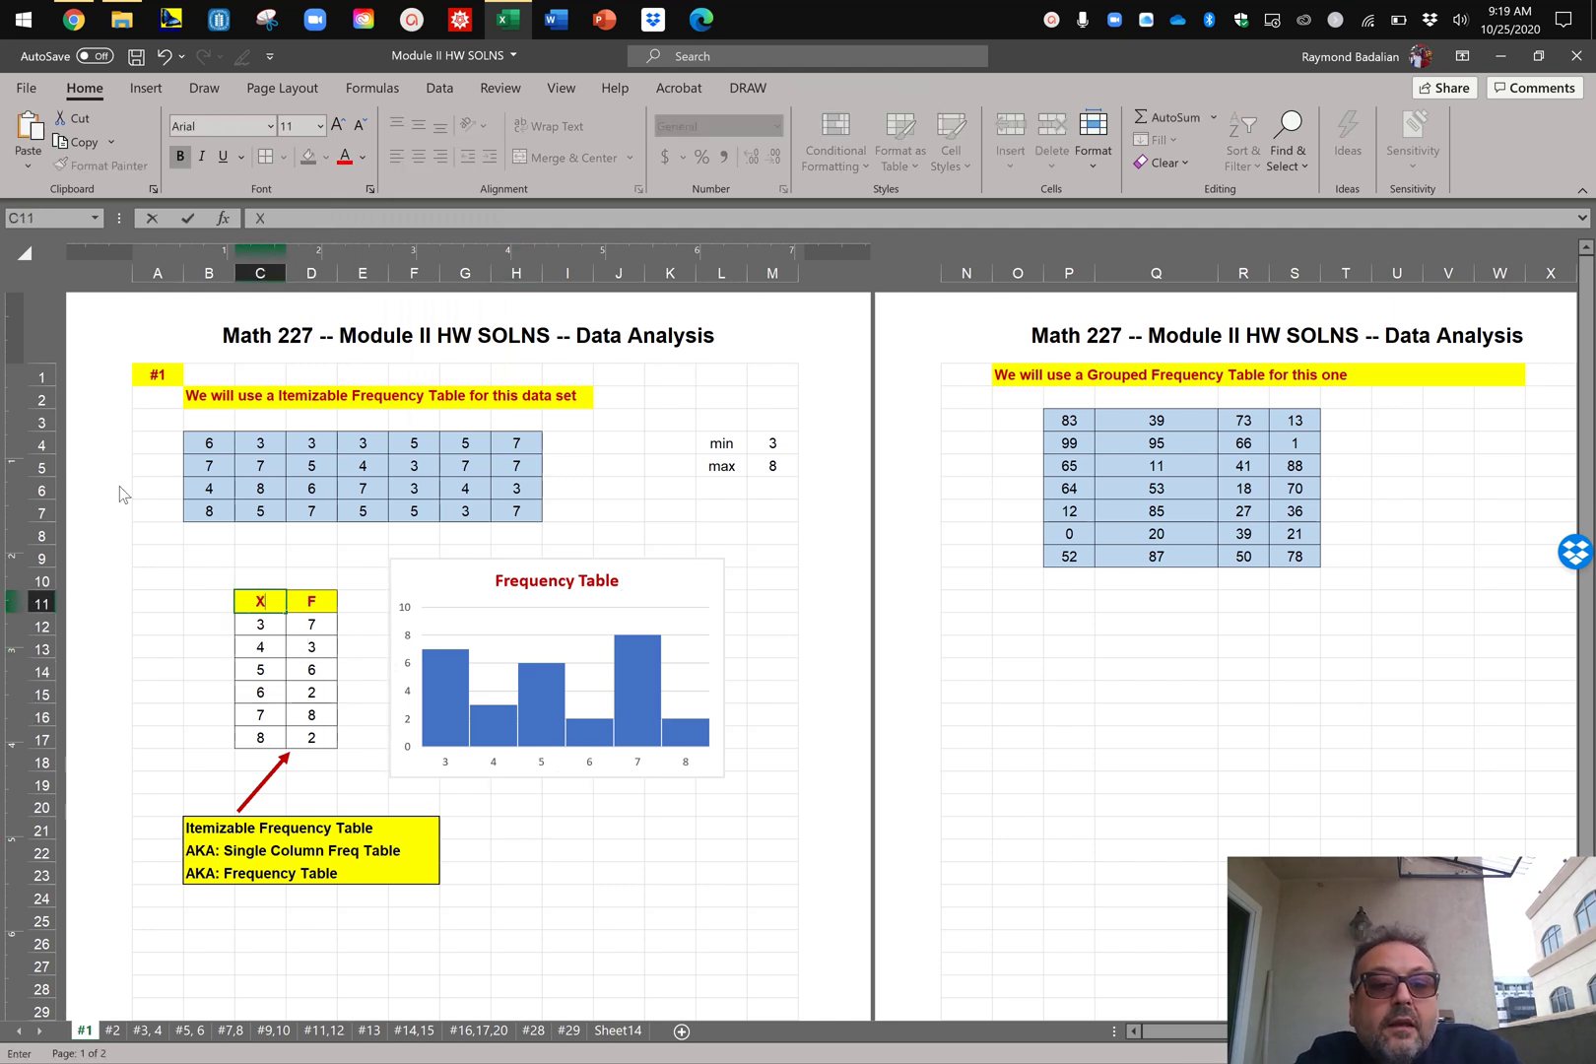
left_click(320, 558)
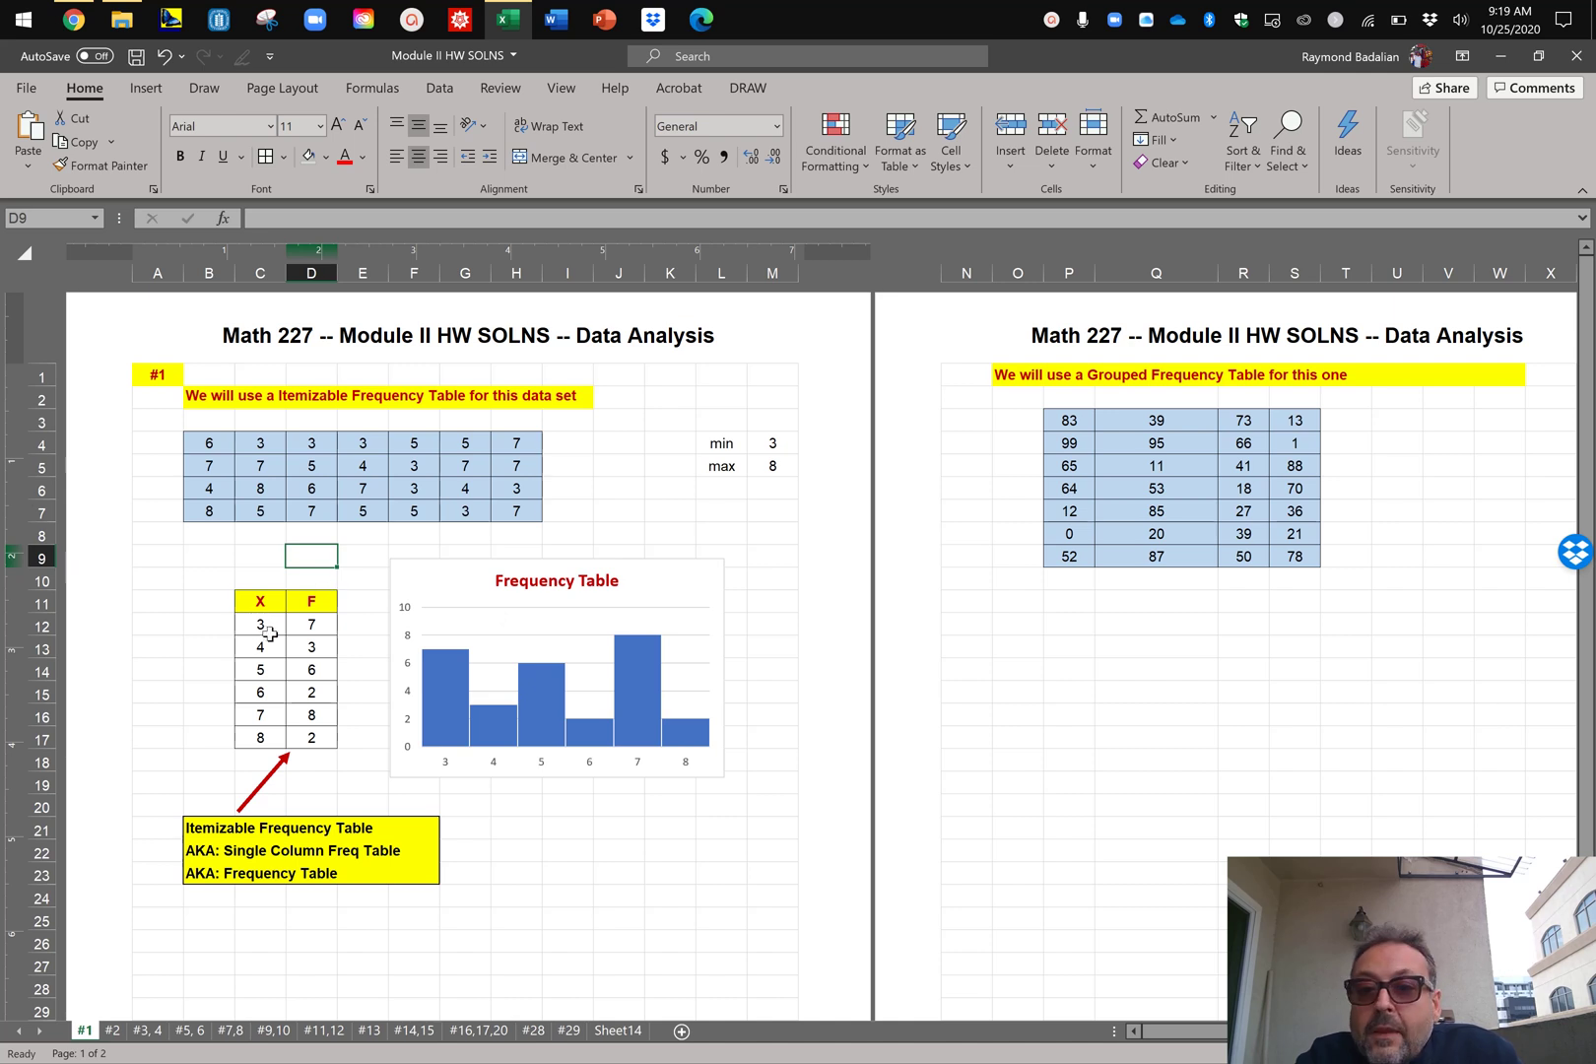
left_click(1089, 628)
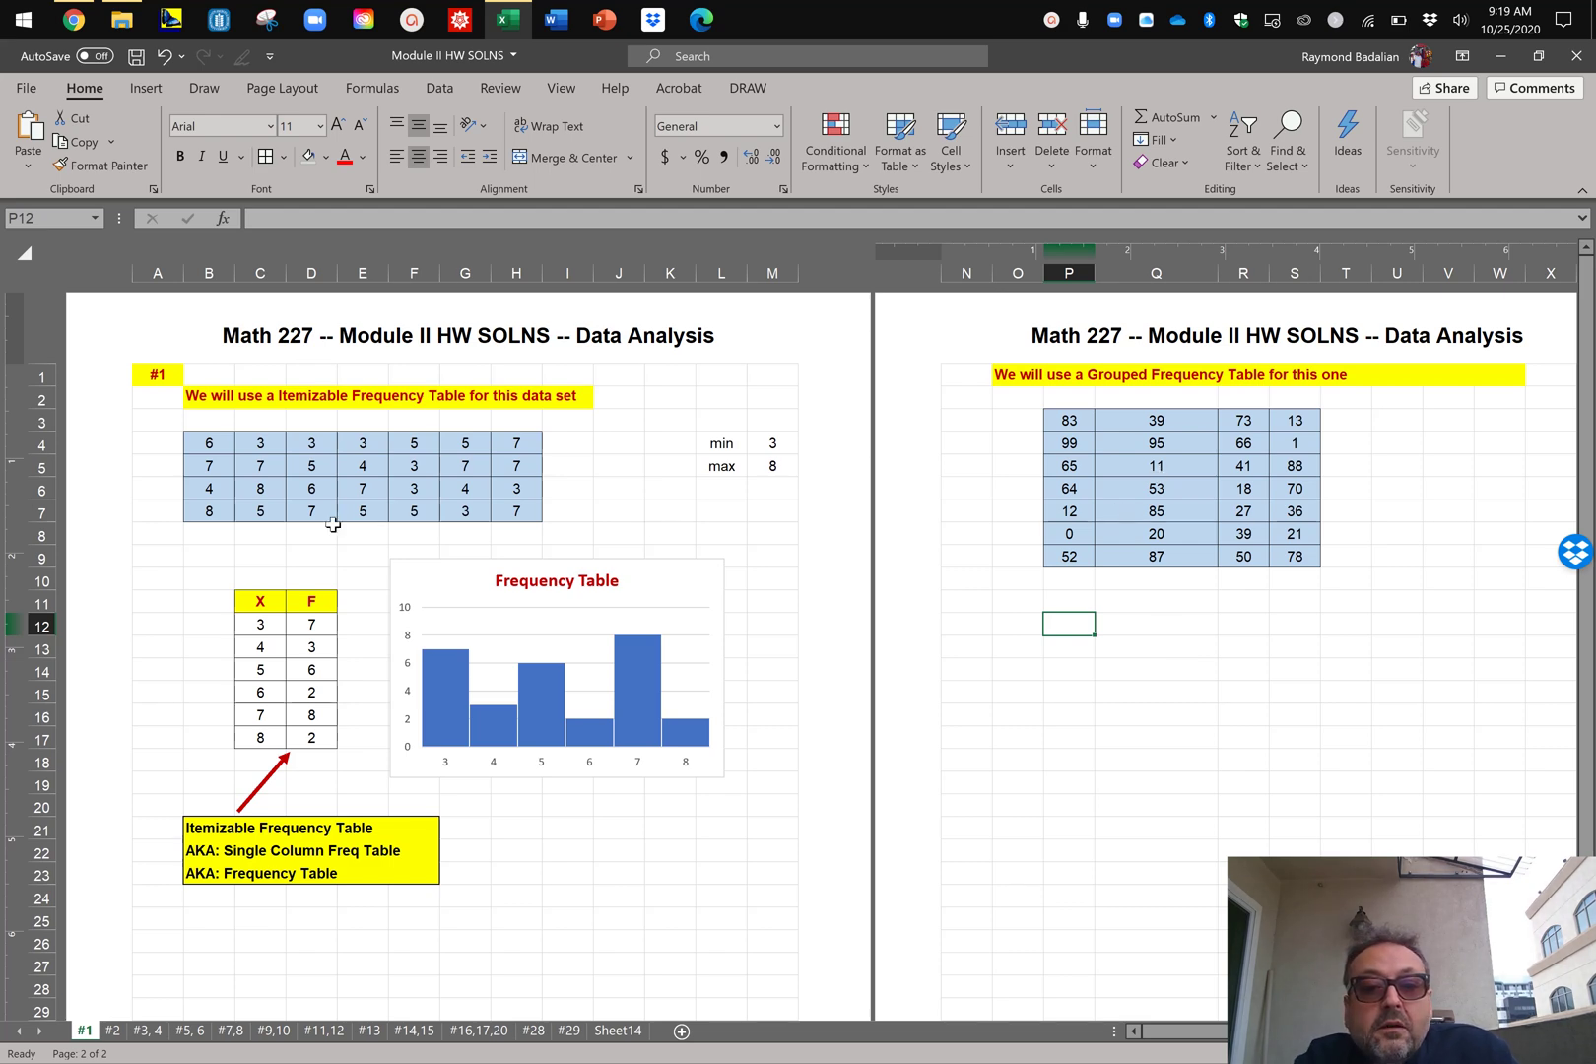
scroll(333, 525, "down", 2)
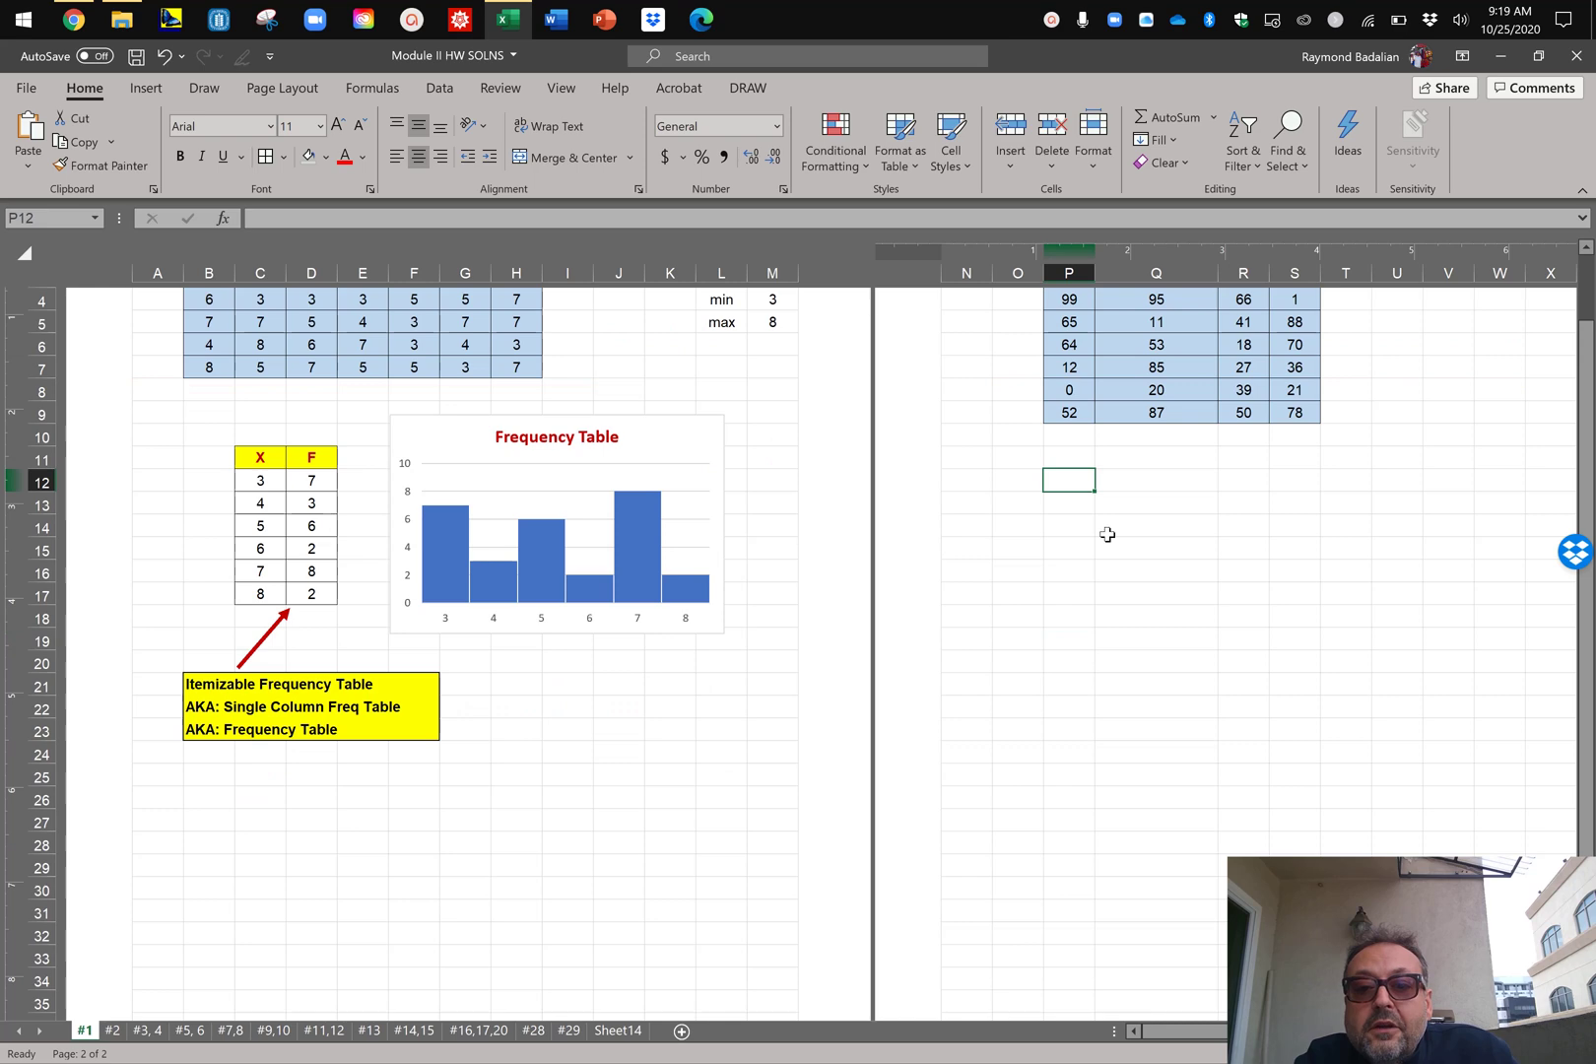
scroll(1107, 534, "up", 2)
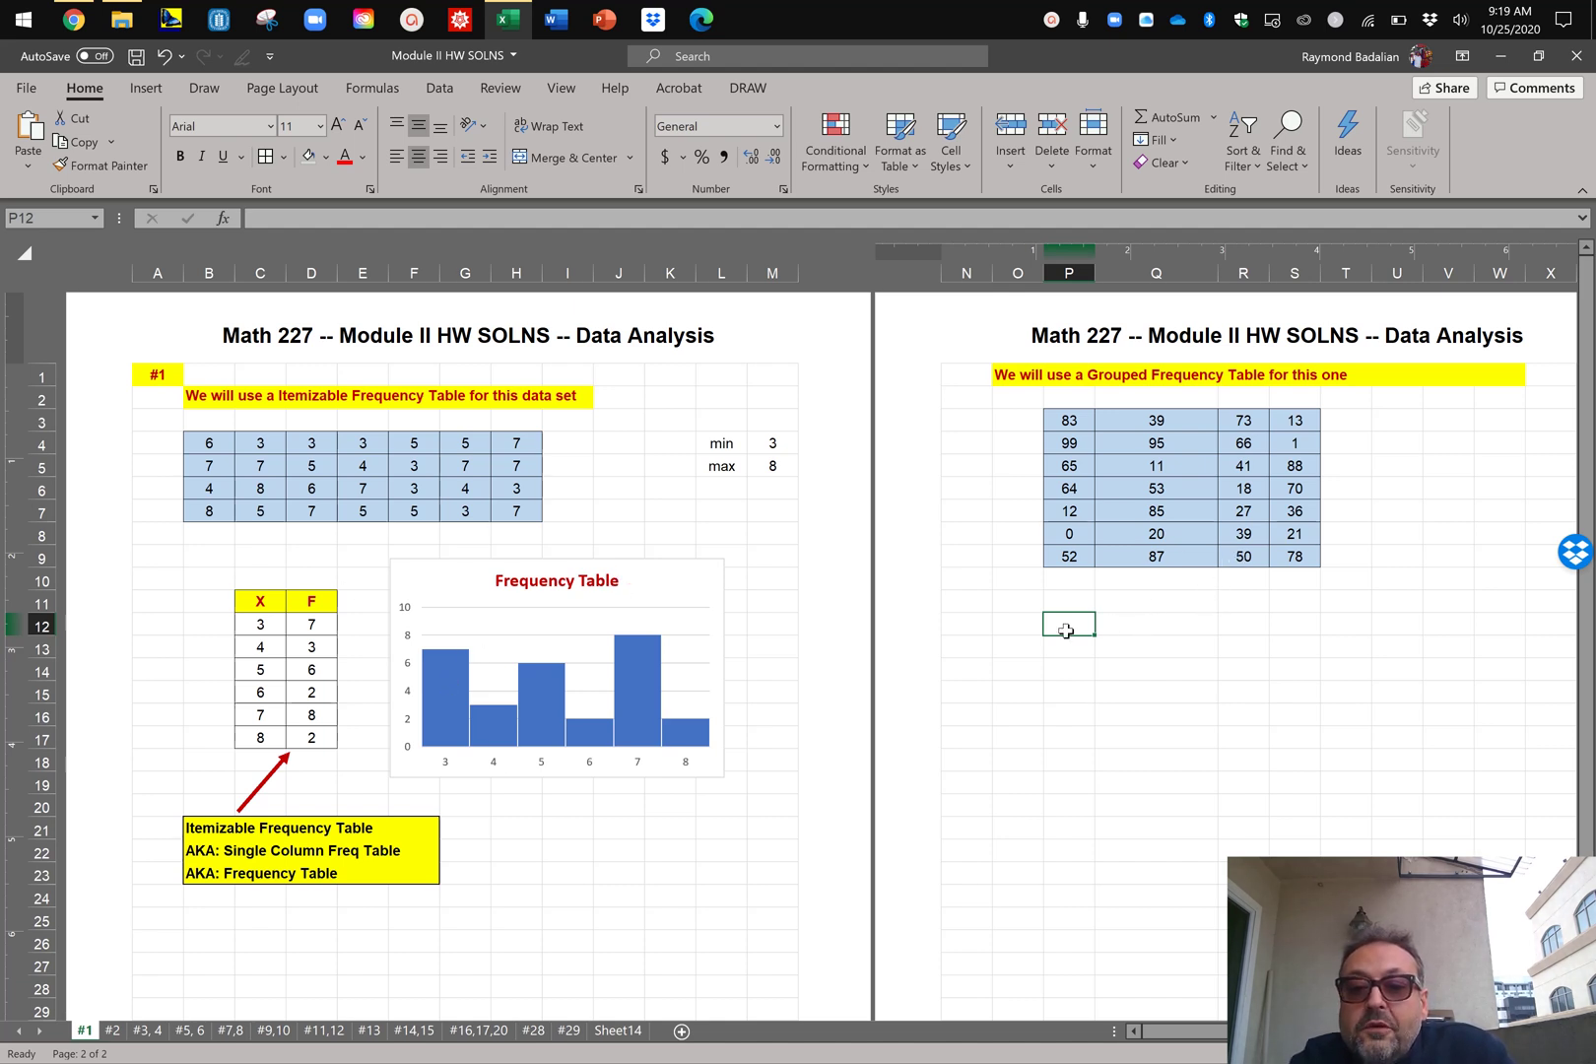
Step: Enter the headers 'Classes' in Q12 and 'Freq' in R12
left_click(1118, 630)
type("Classes")
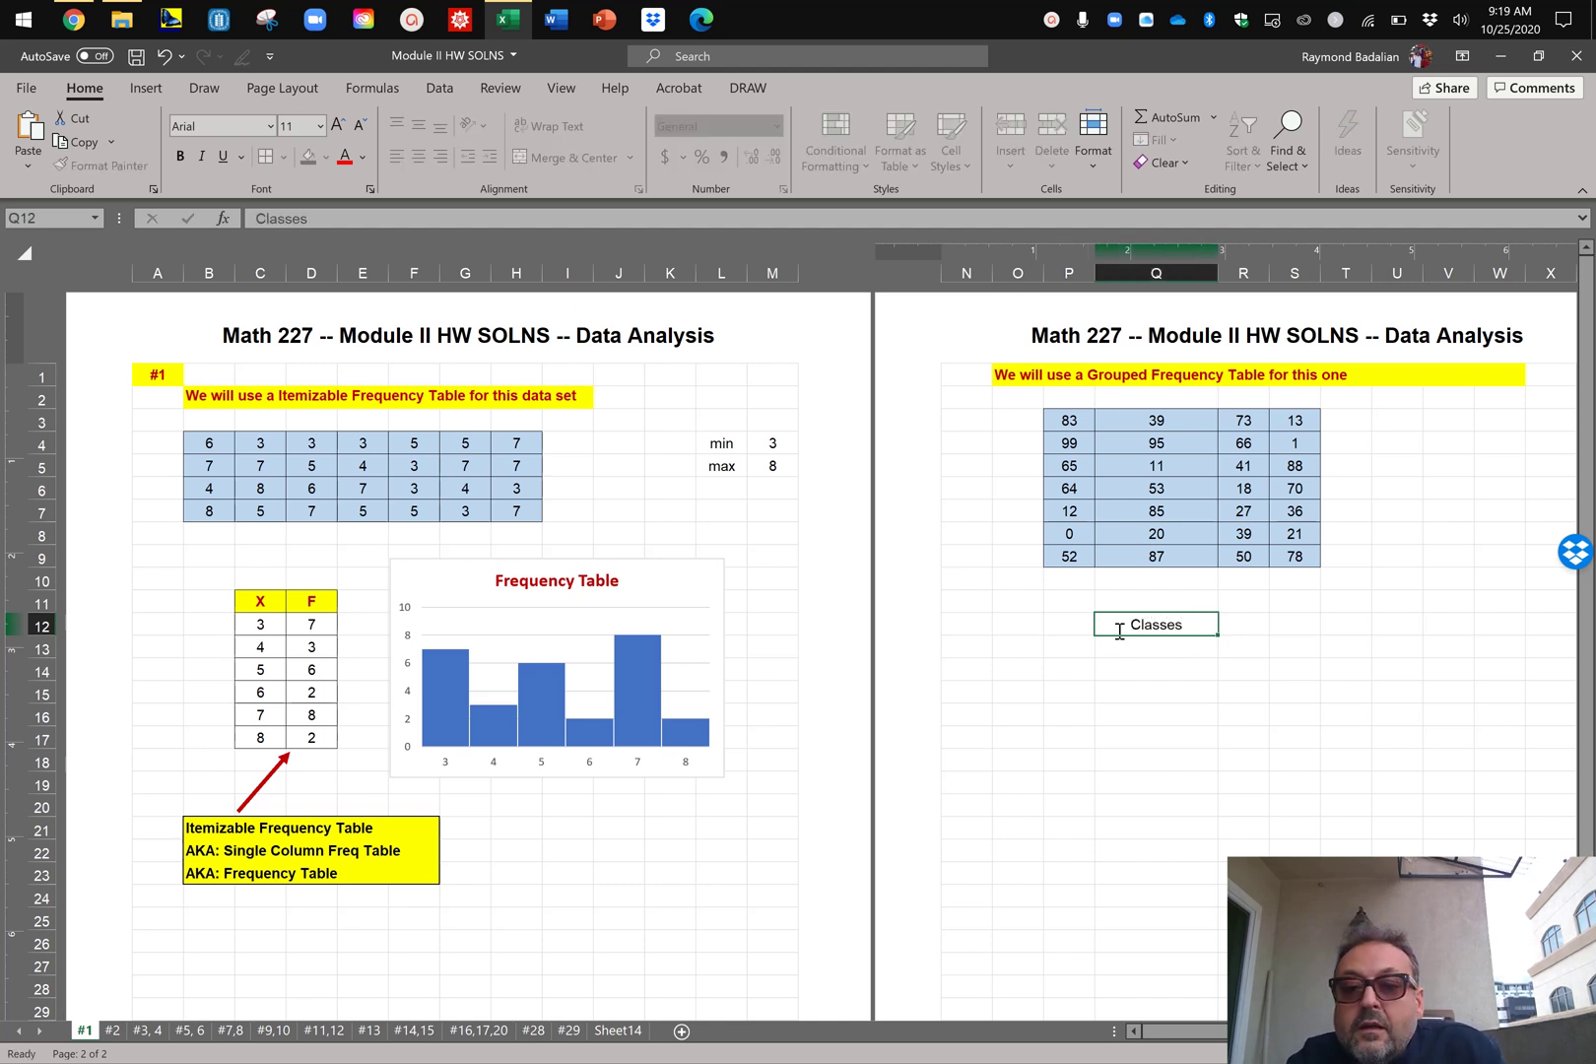
key("Tab")
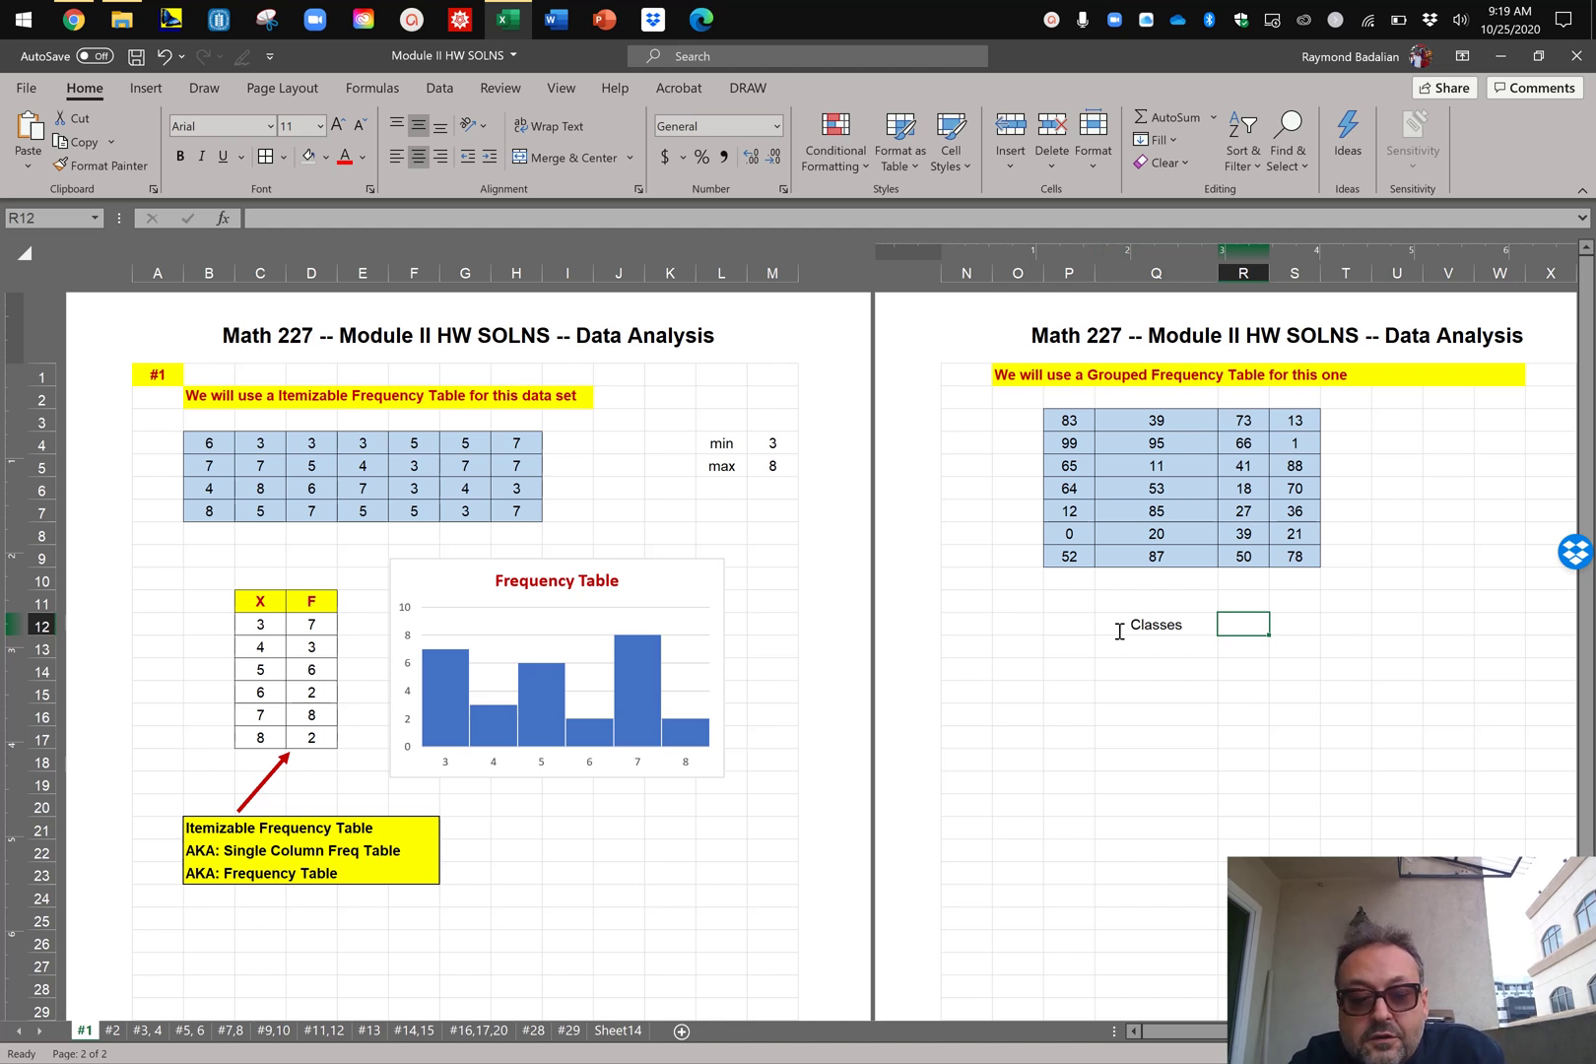
type("Freq")
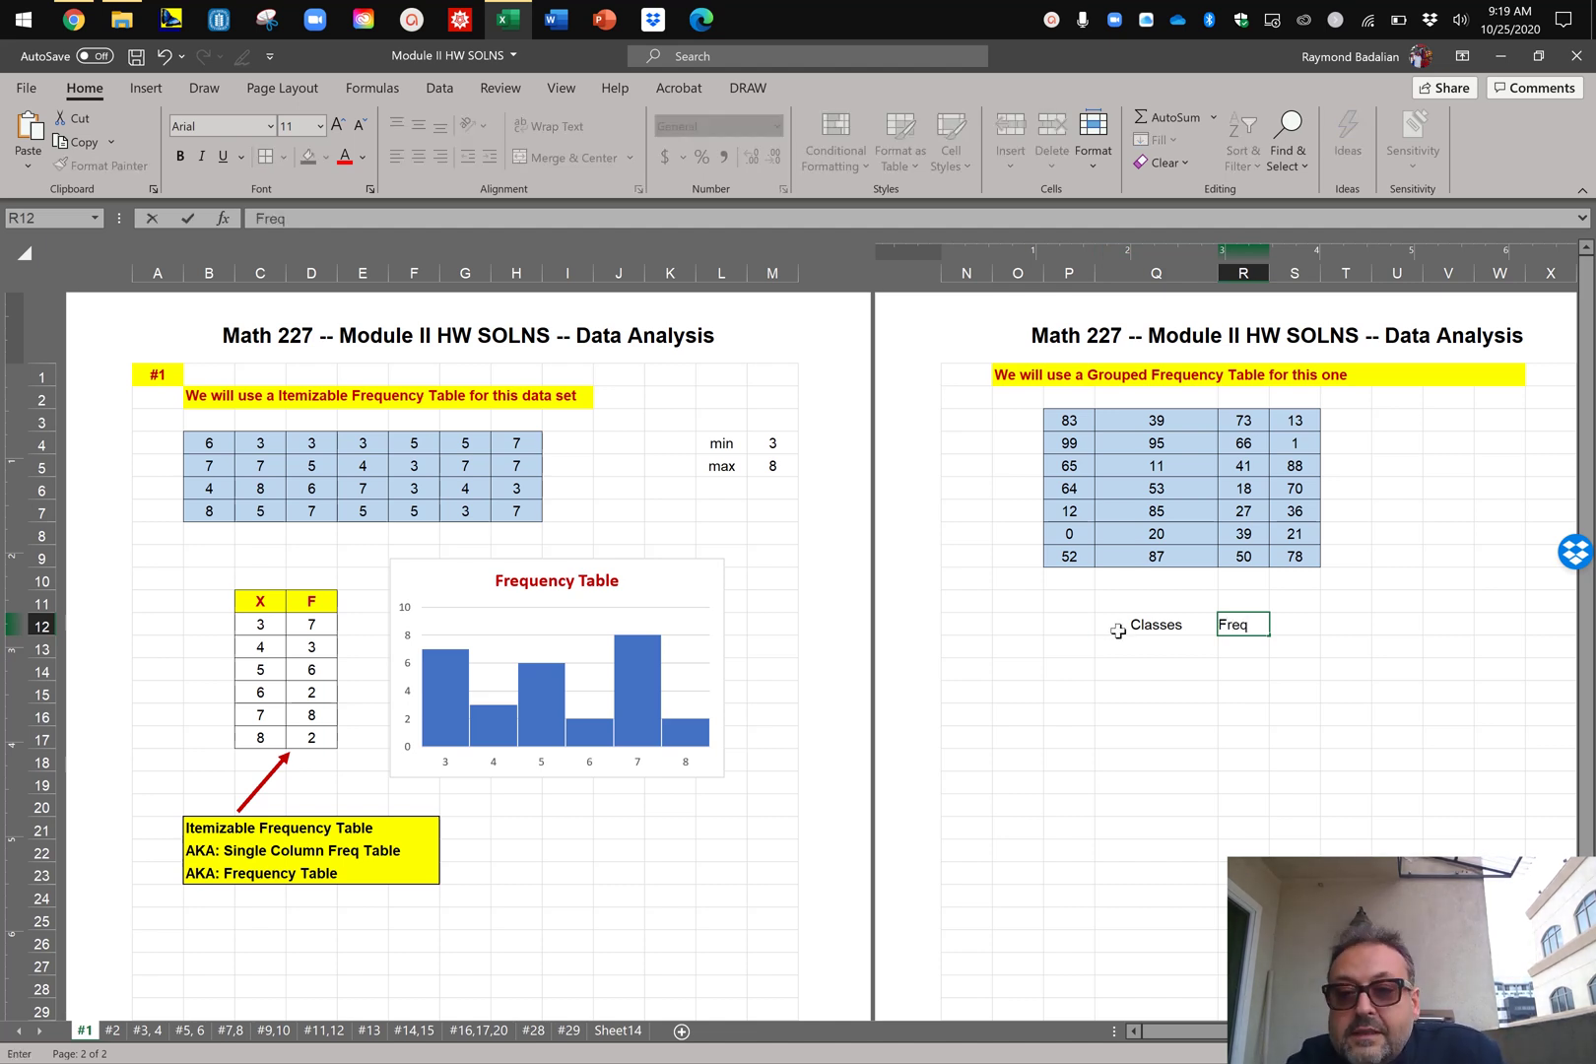
key("Return")
left_click(1165, 646)
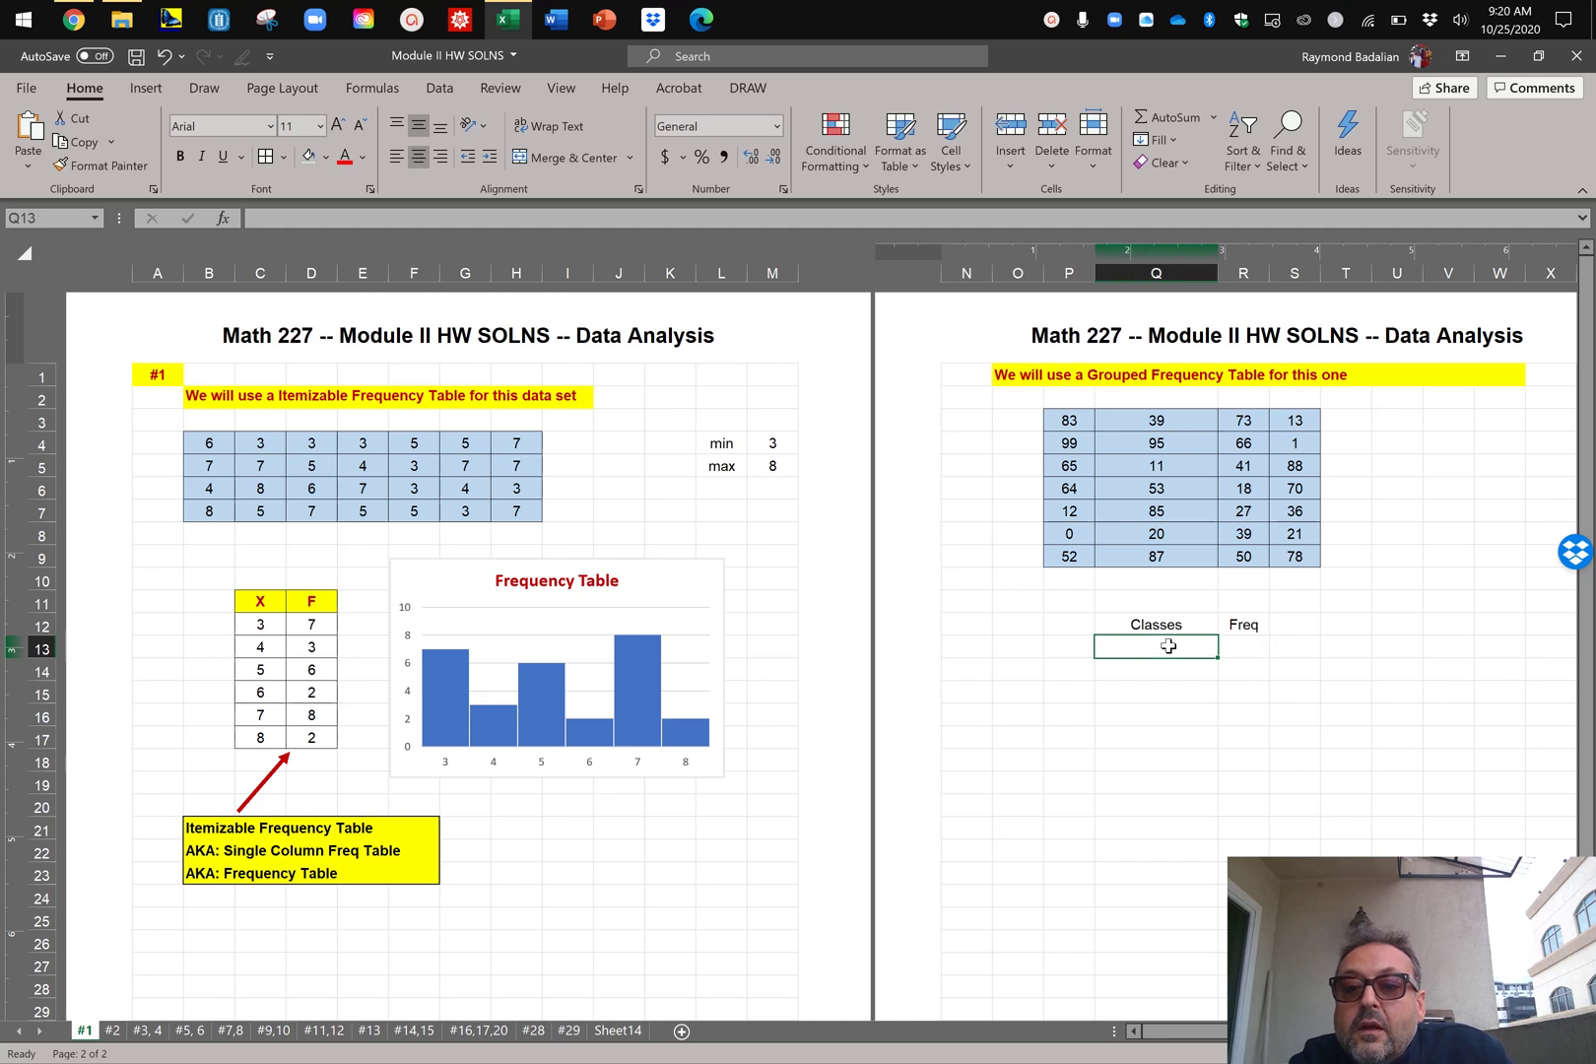
Step: Label U3 'min' and U4 'max' beside the grouped data
left_click(1392, 424)
type("mi")
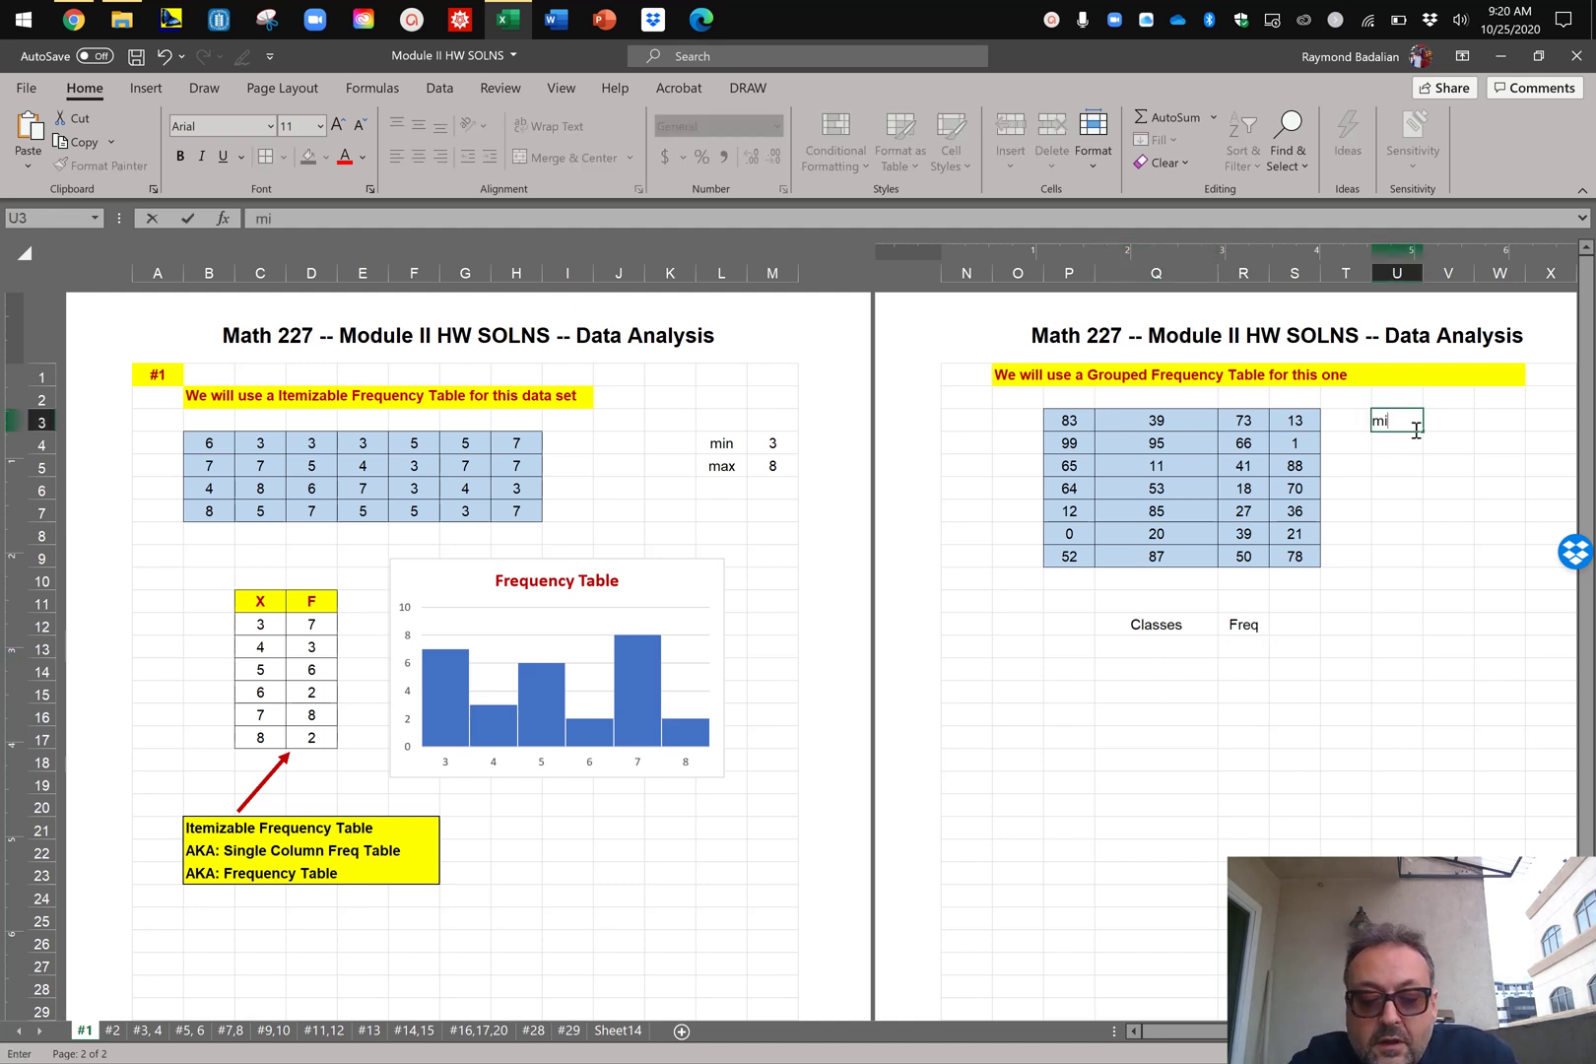
type("nmax")
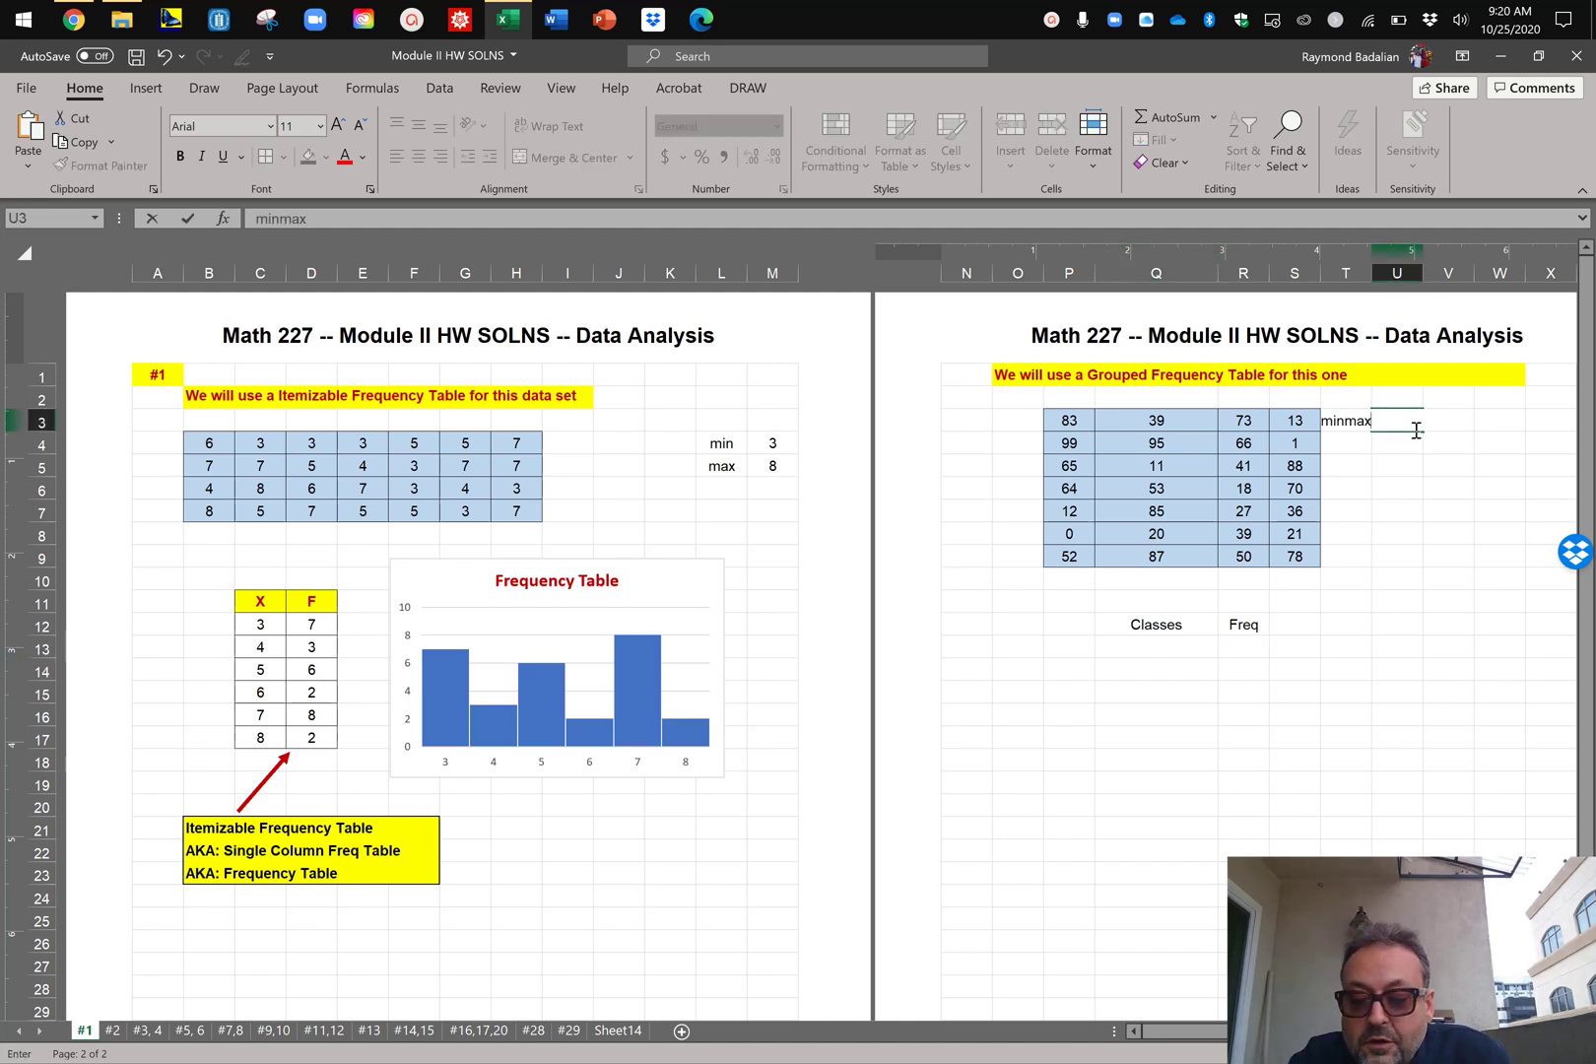
key("Tab")
key("Up")
left_click(1413, 424)
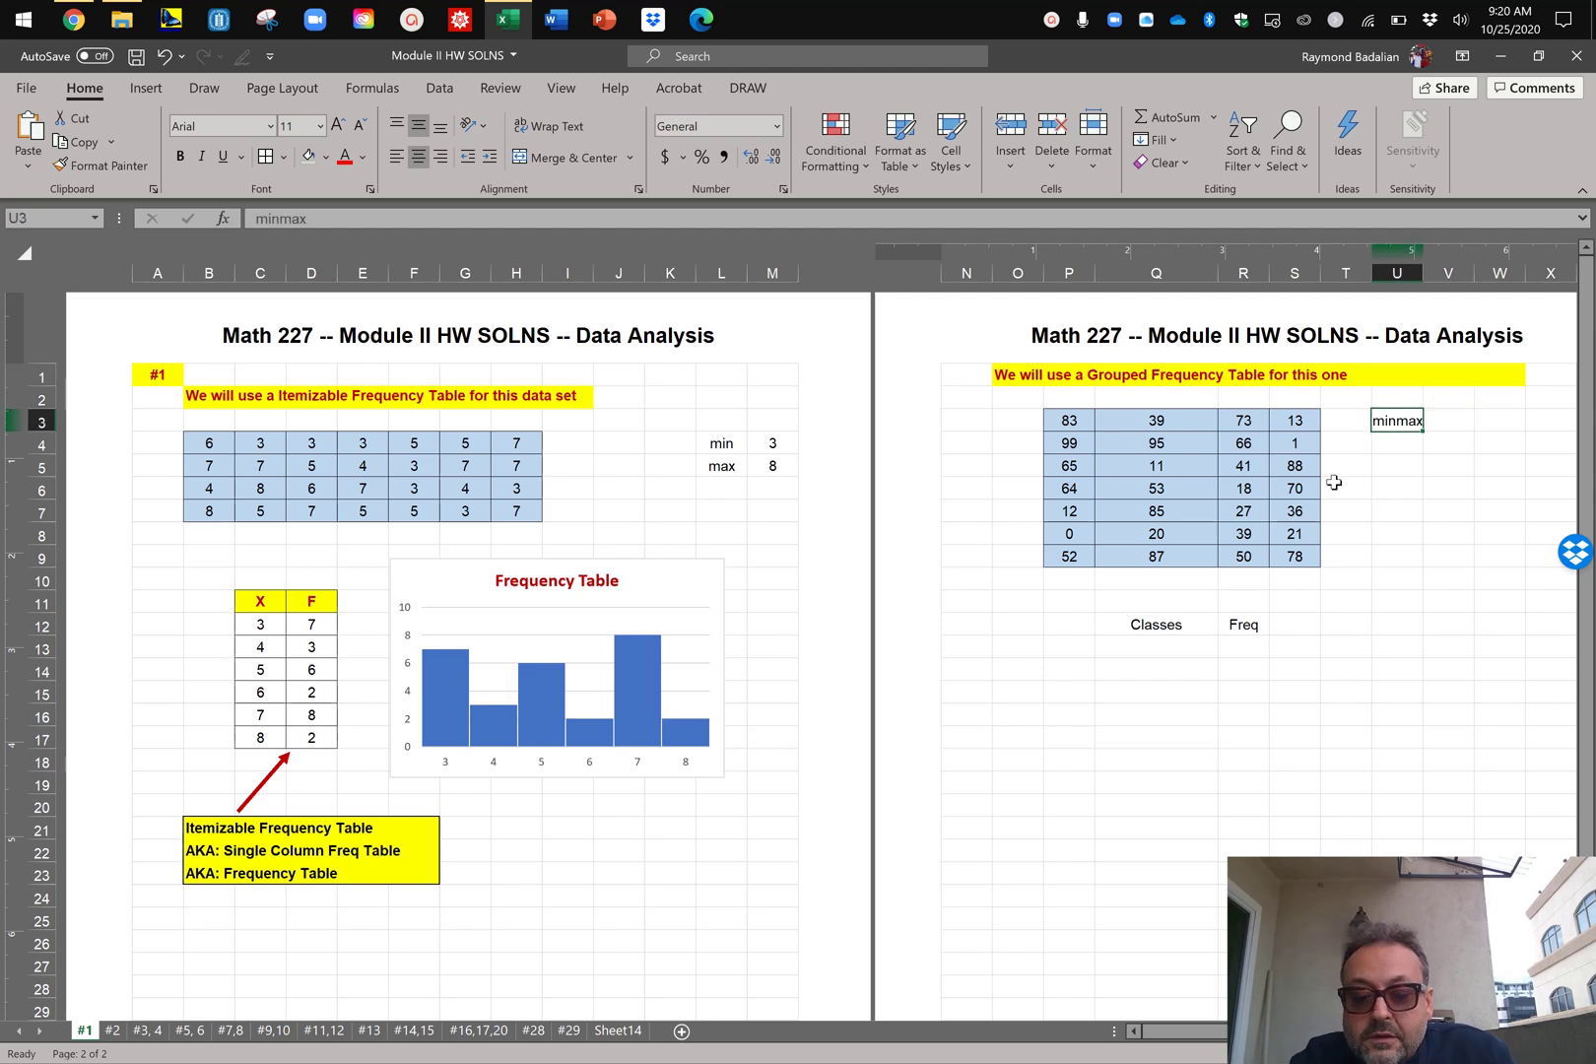
type("min")
key("Return")
type("max")
key("ctrl+Return")
key("Up")
key("Right")
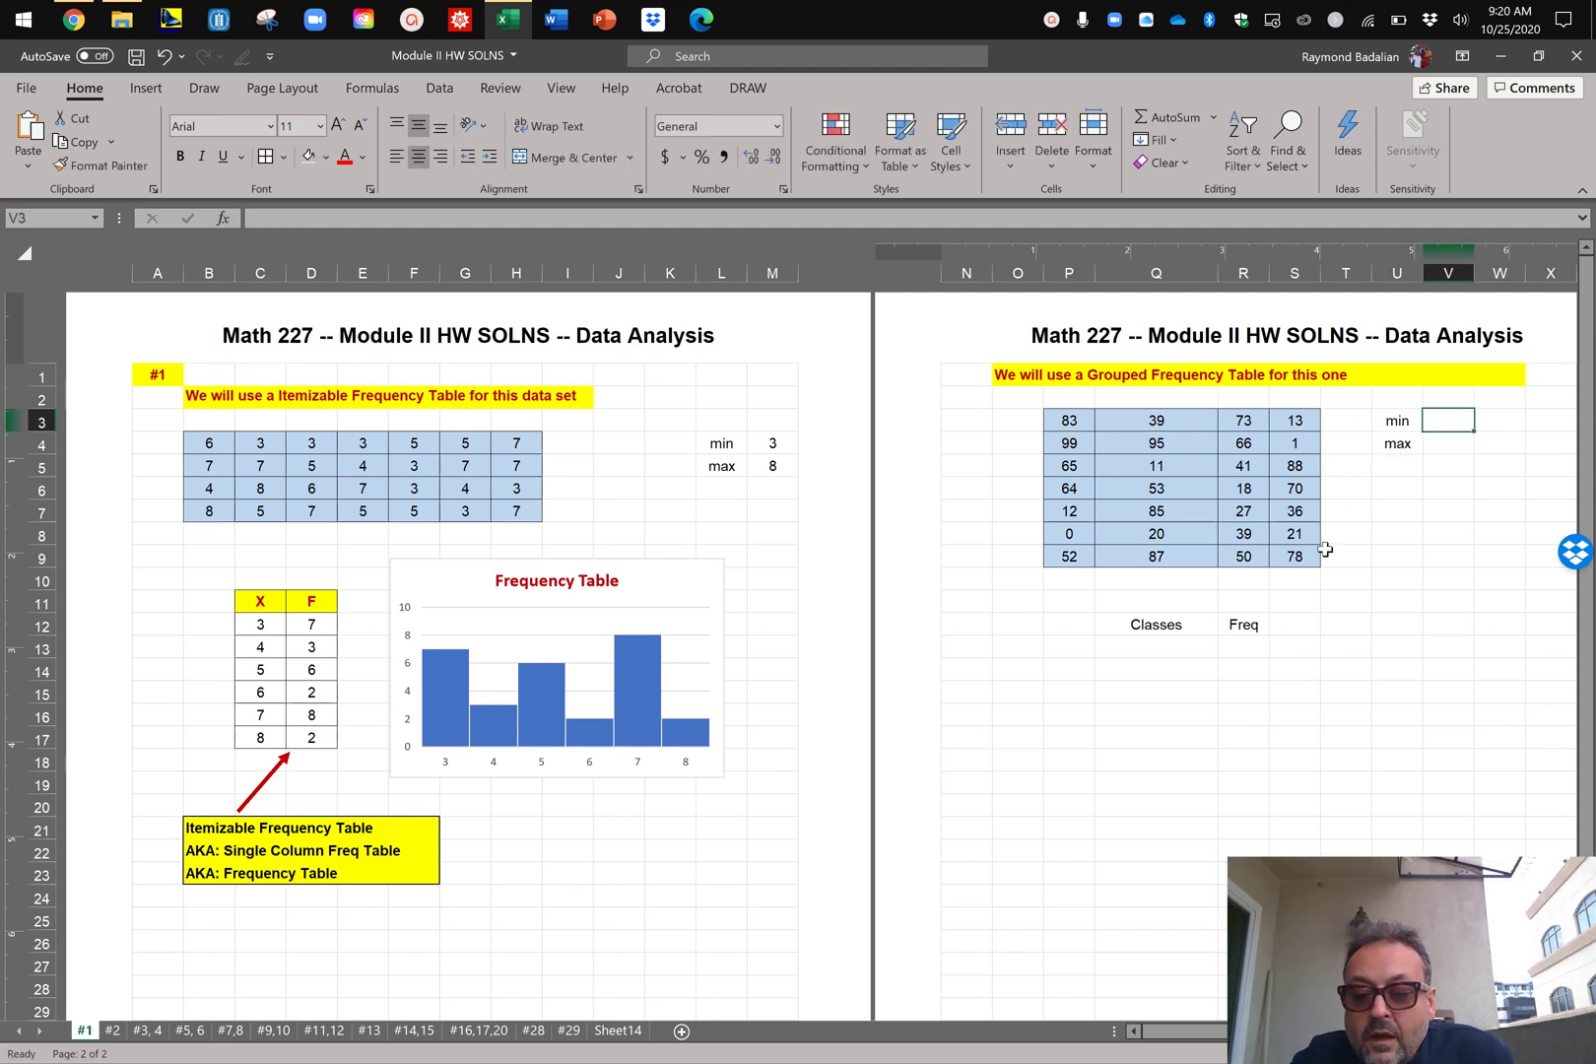
type("=min")
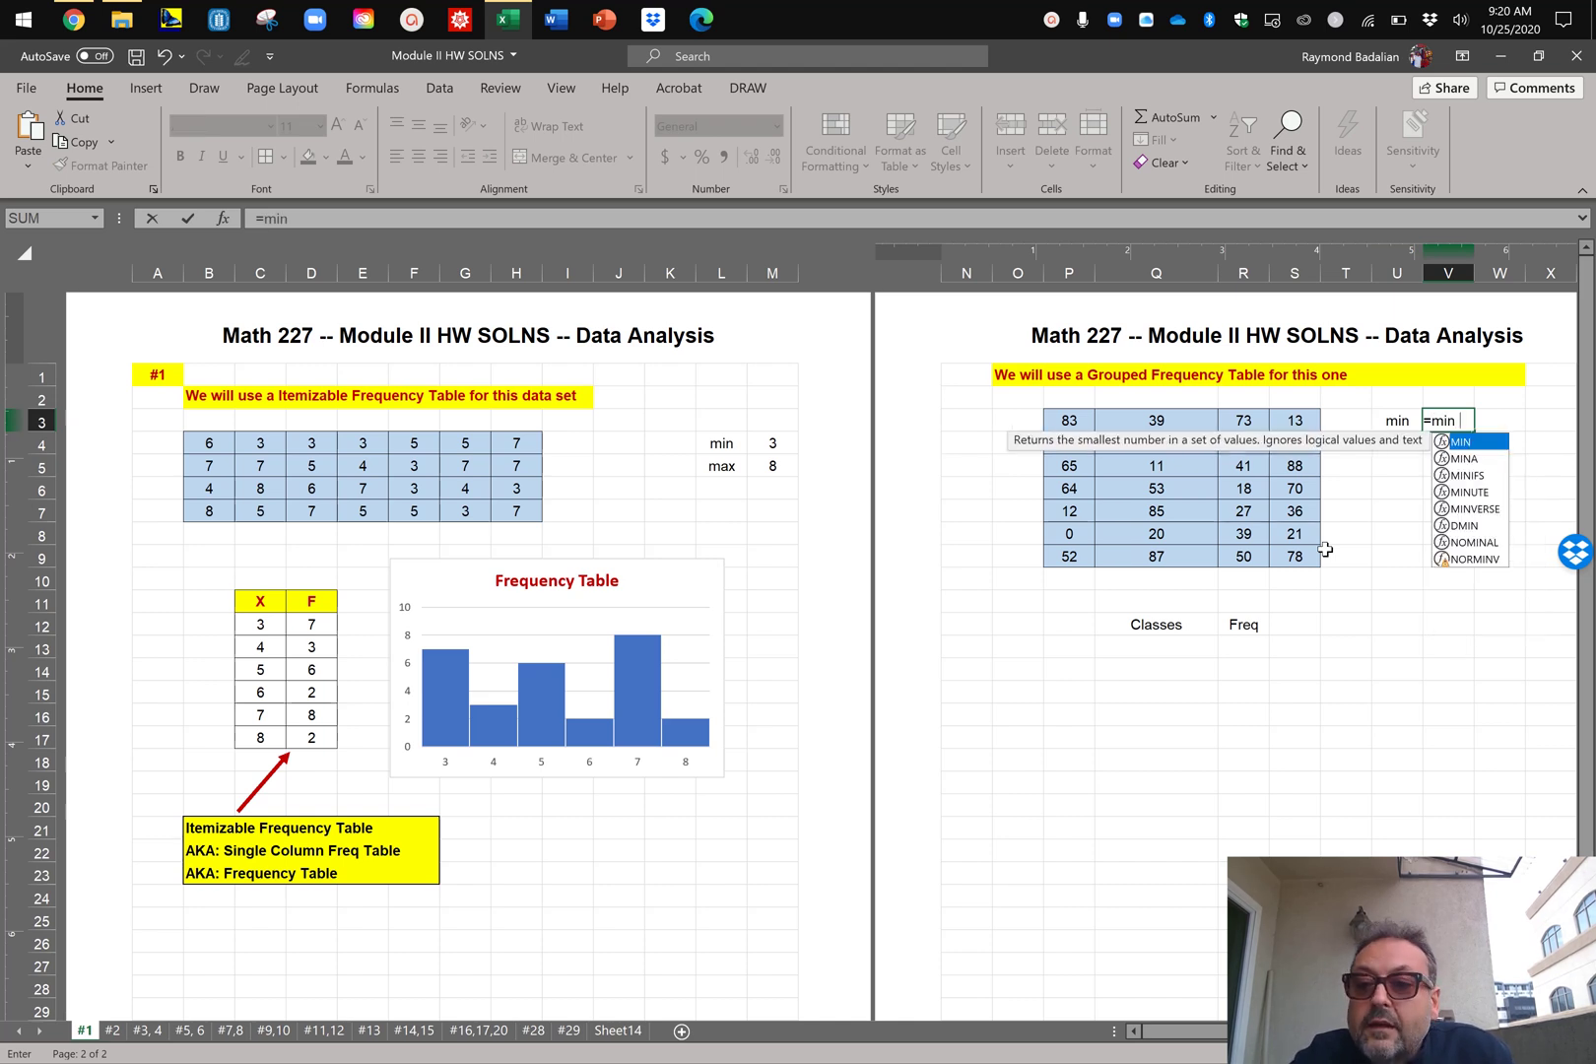
type("(")
Step: Enter =MIN(P3:S9) in V3 and =MAX(P3:S9) in V4, showing 0 and 99
left_click_drag(1076, 416, 1292, 557)
key("Return")
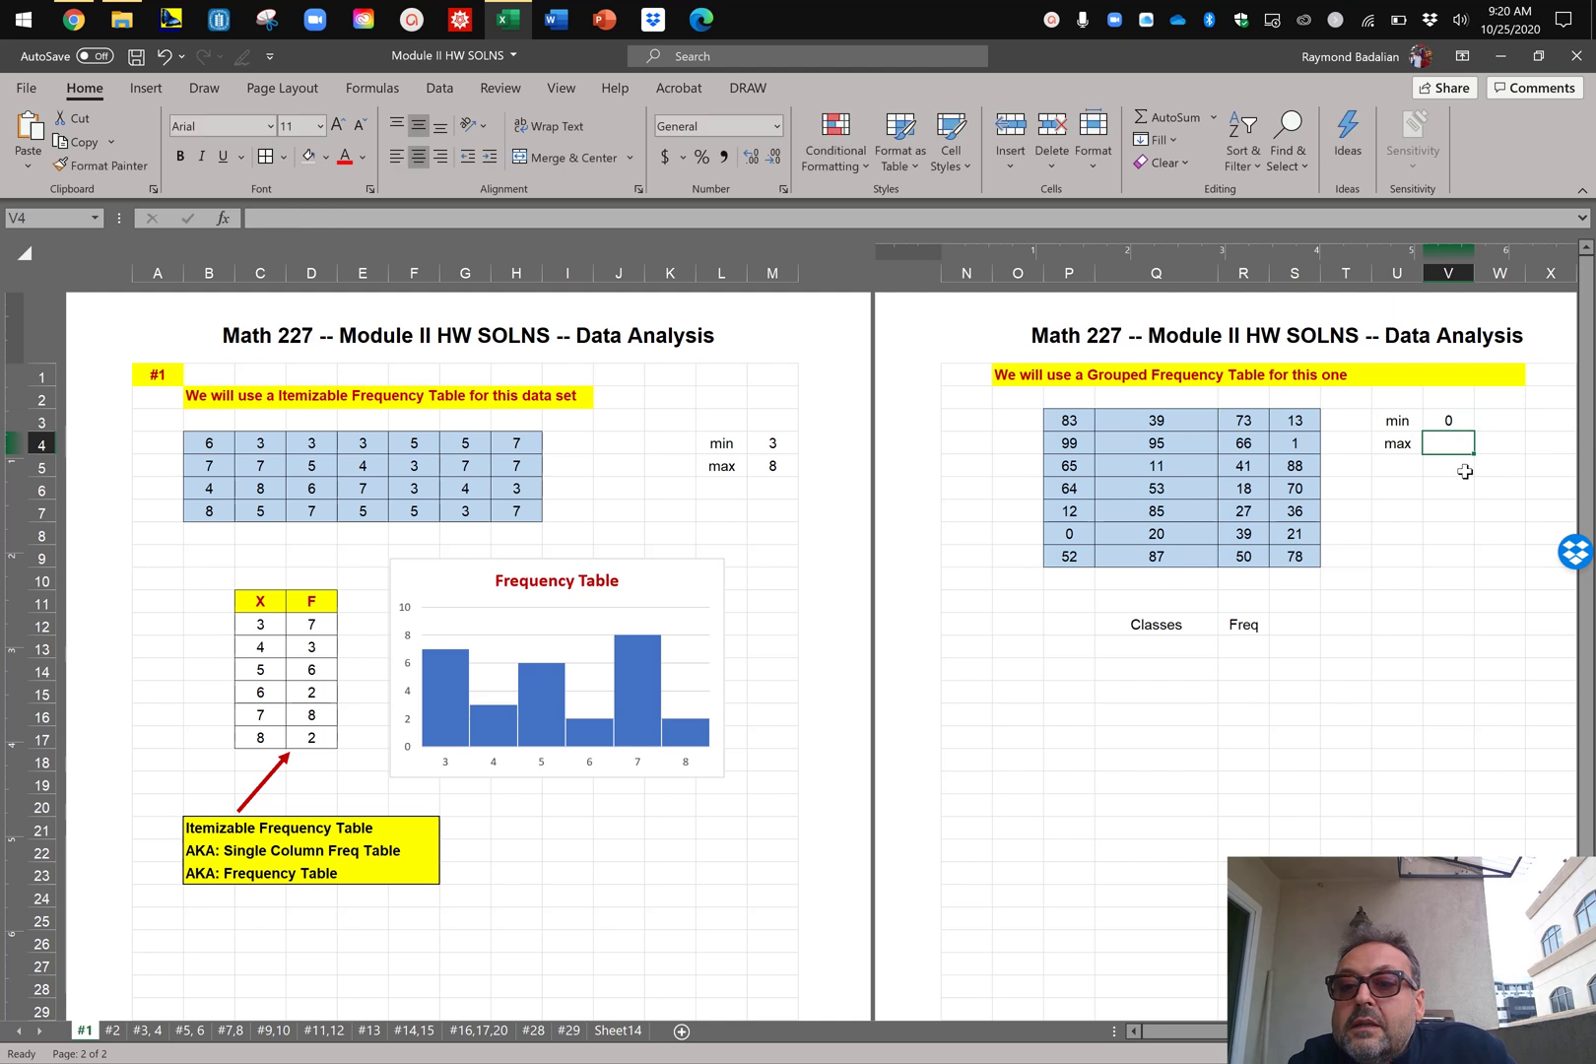
type("=max")
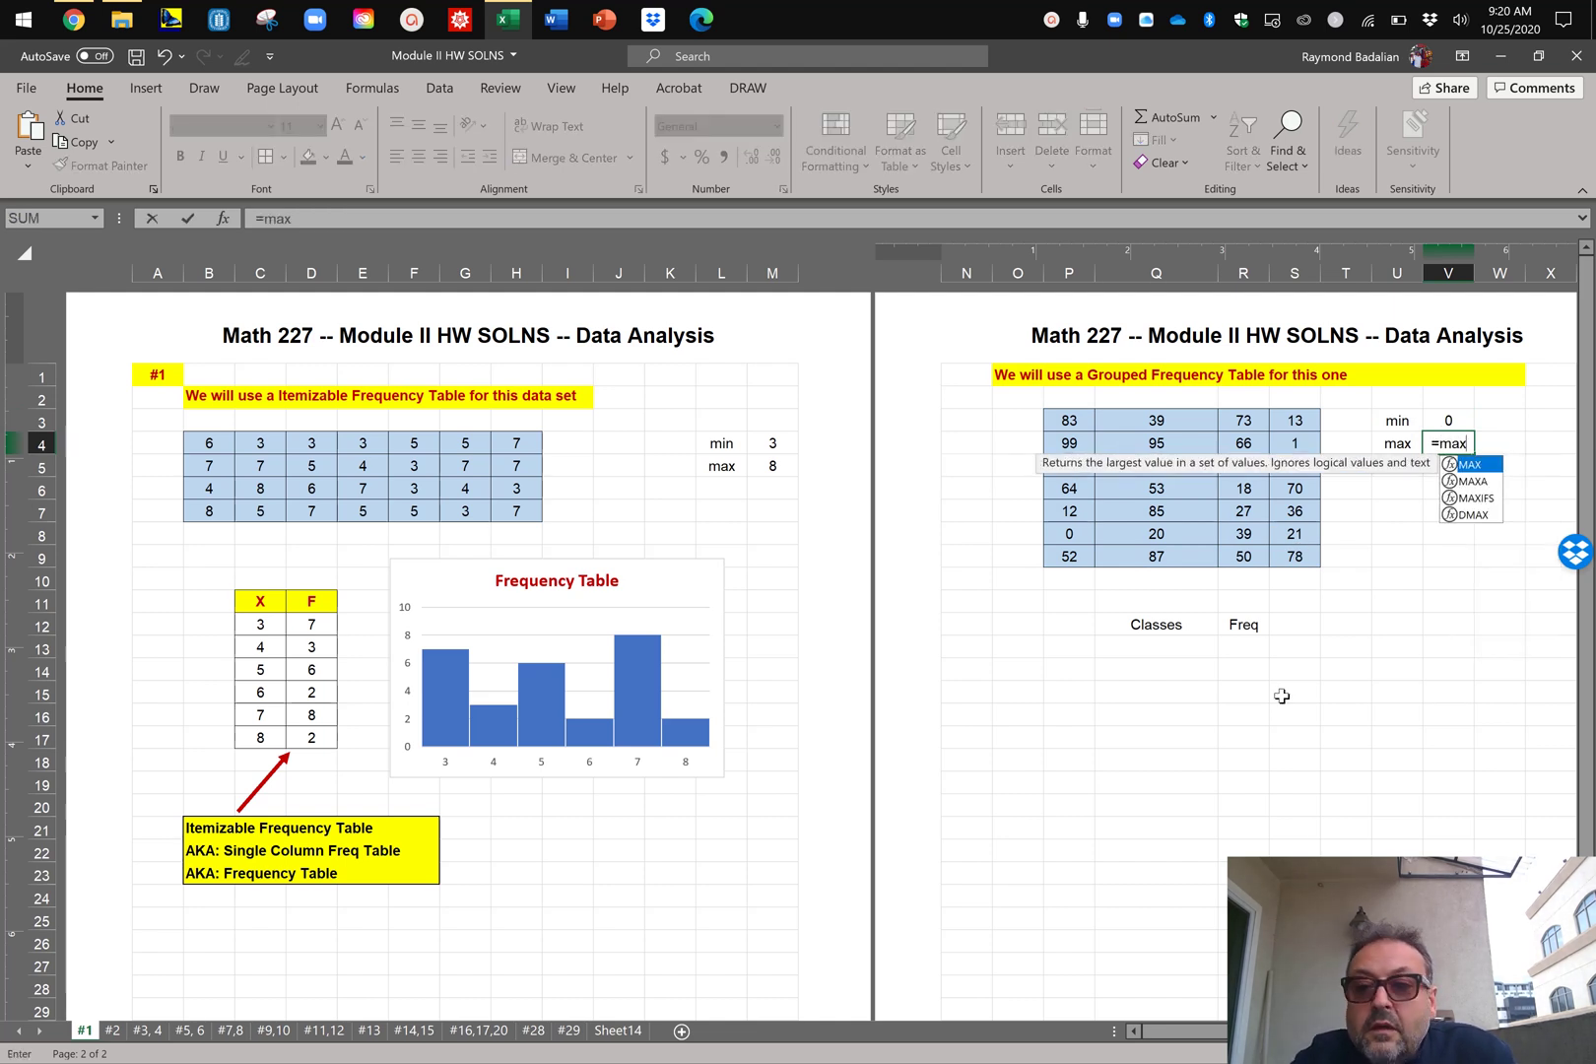
type("(")
left_click_drag(1081, 422, 1308, 555)
key("Return")
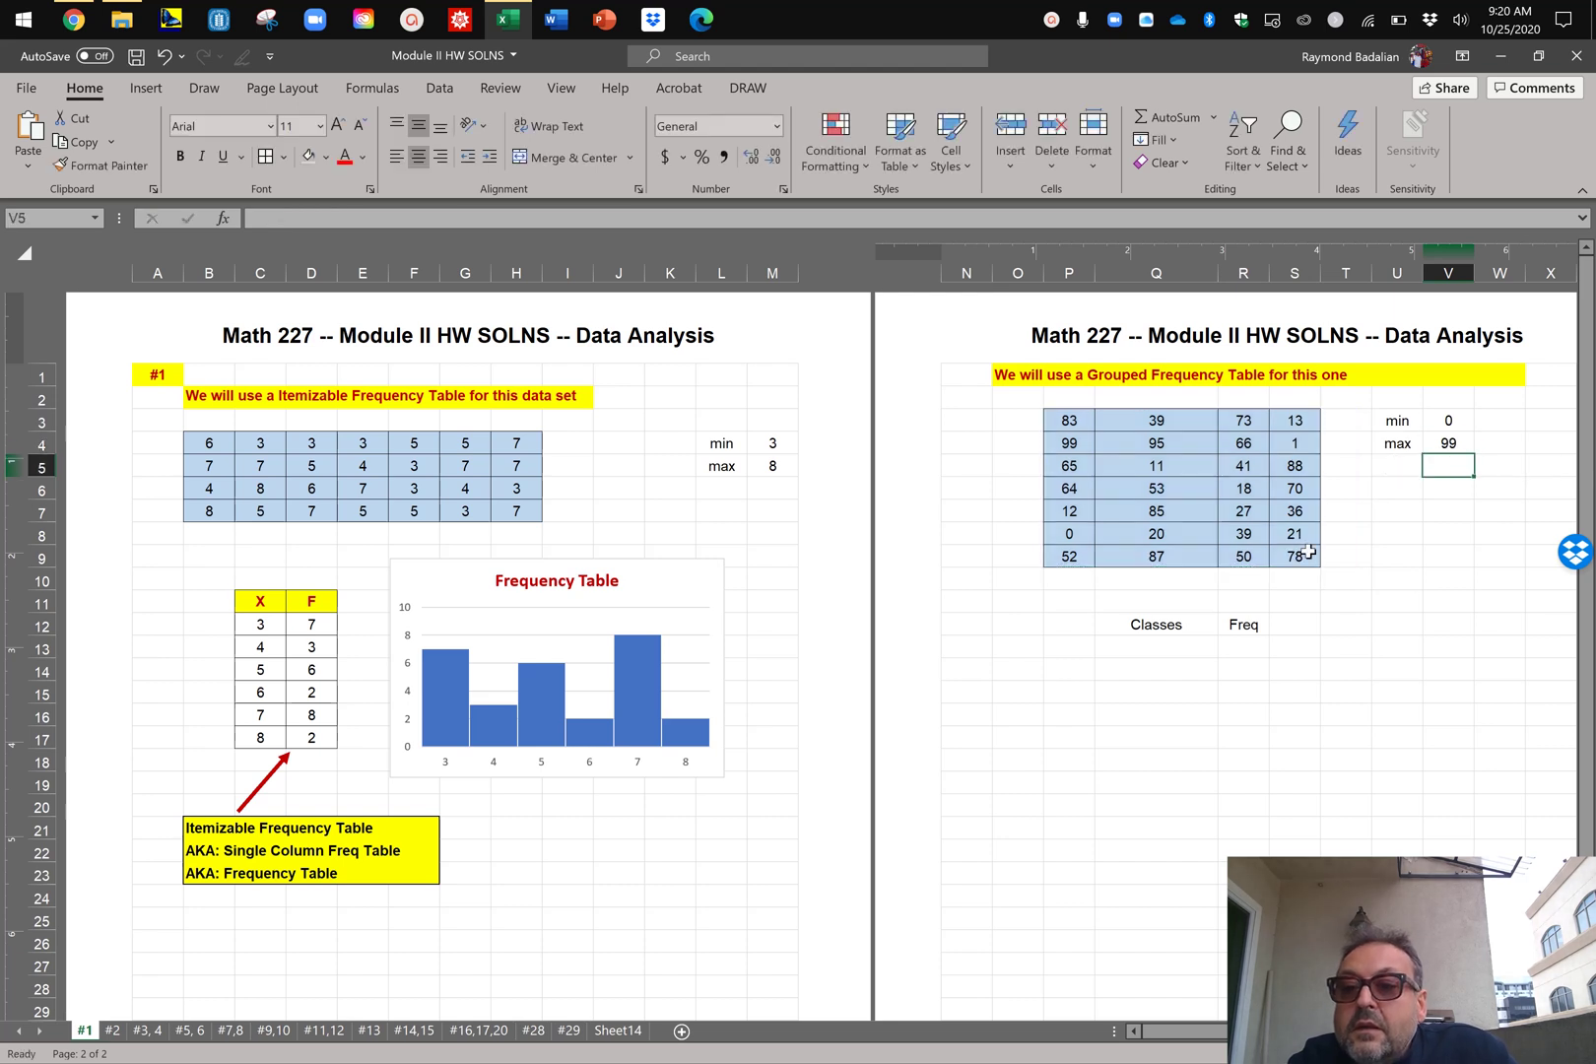
left_click(1403, 545)
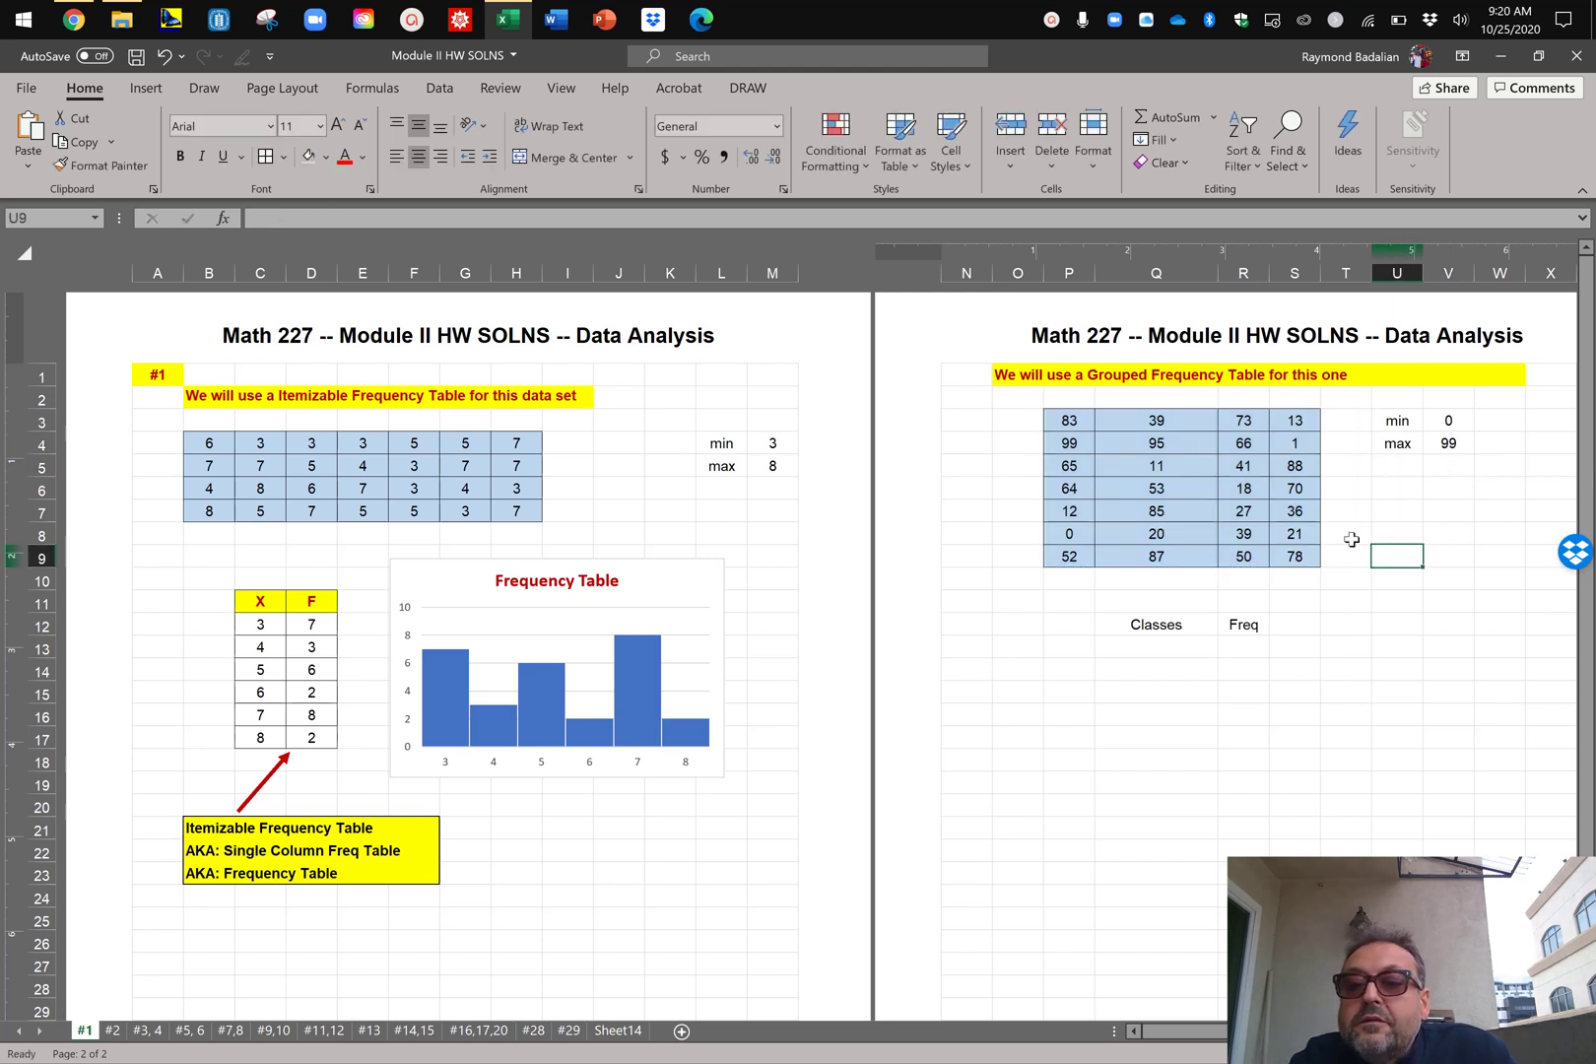
left_click(1152, 643)
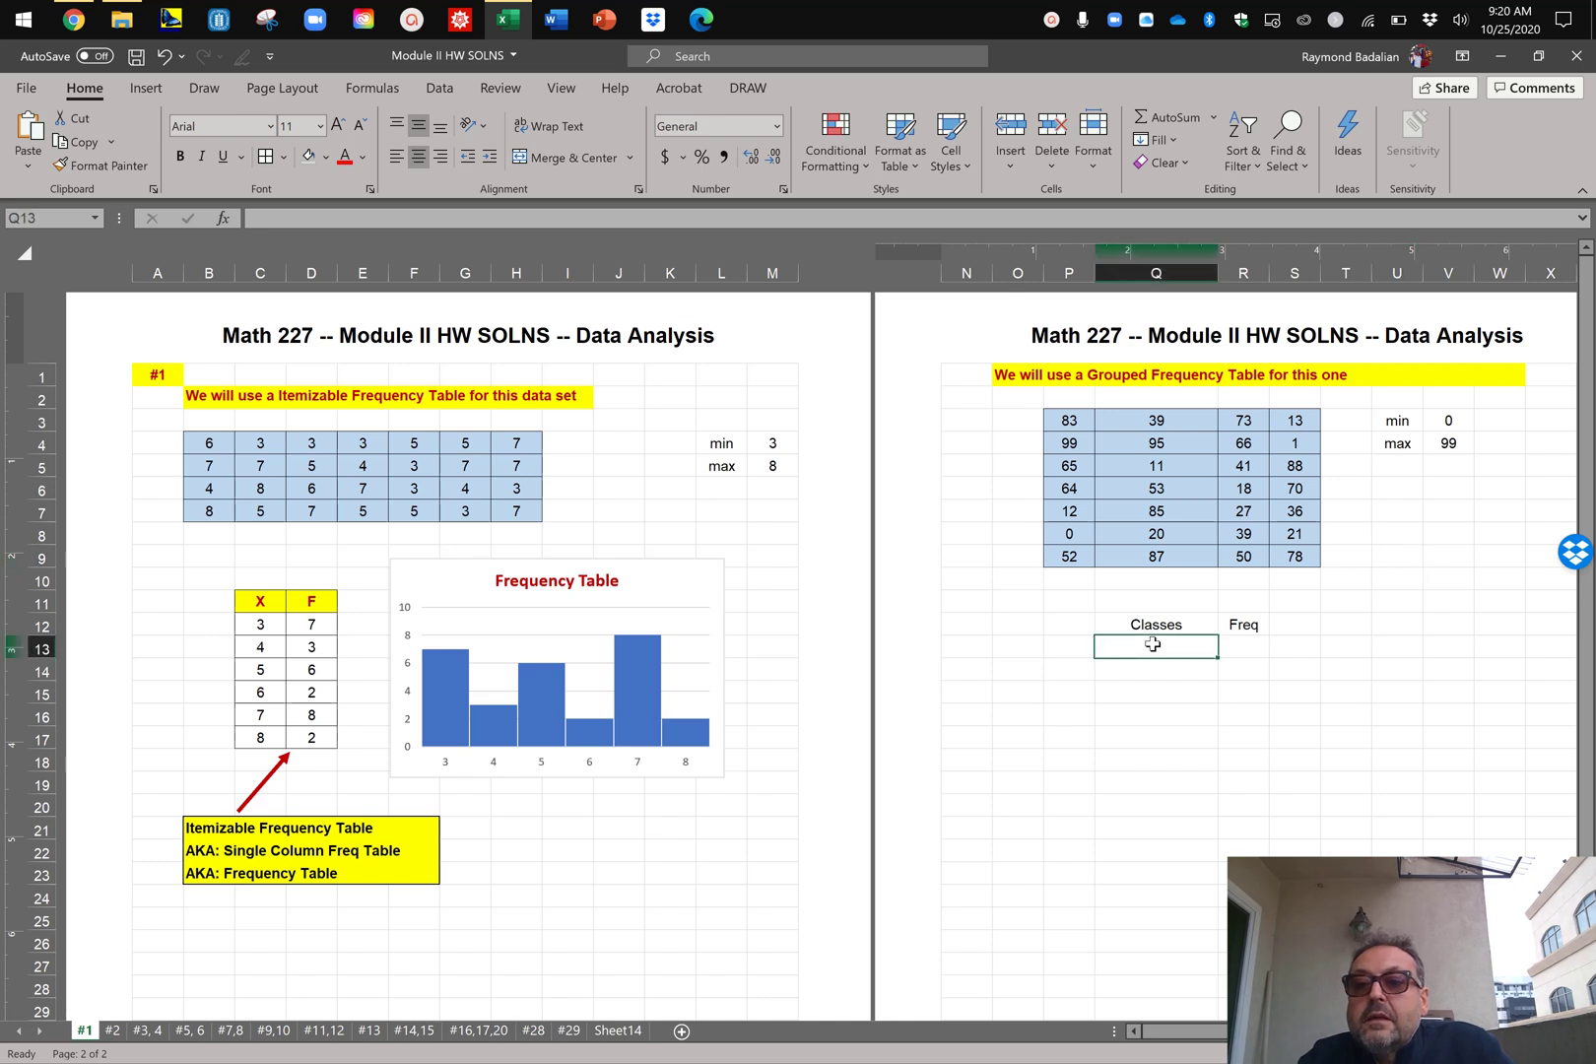